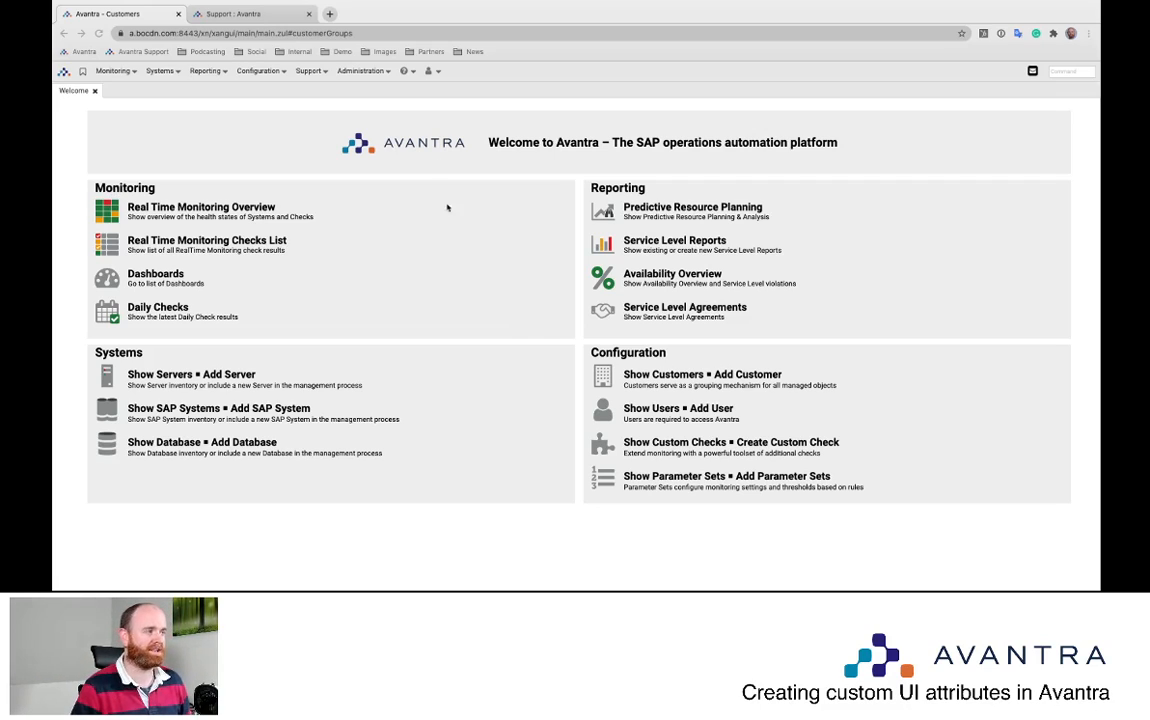
Open the Avantra customer's settings panel from Administration > Customers and review its details
left_click(371, 74)
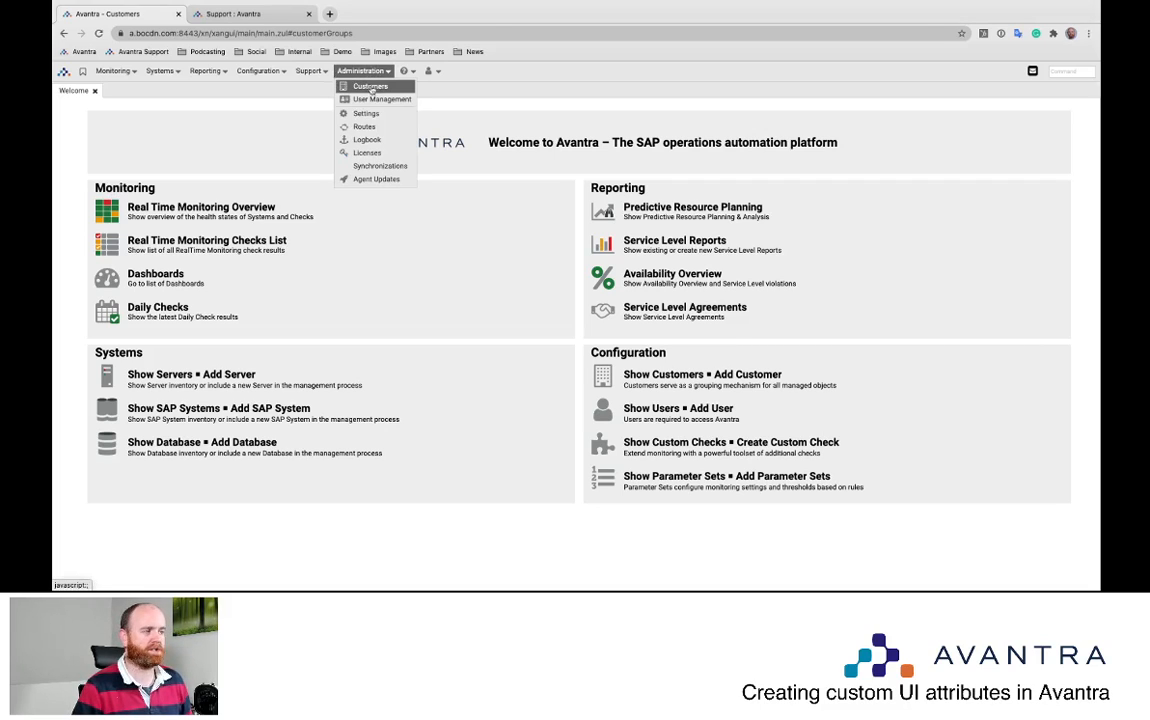
left_click(371, 87)
left_click(113, 155)
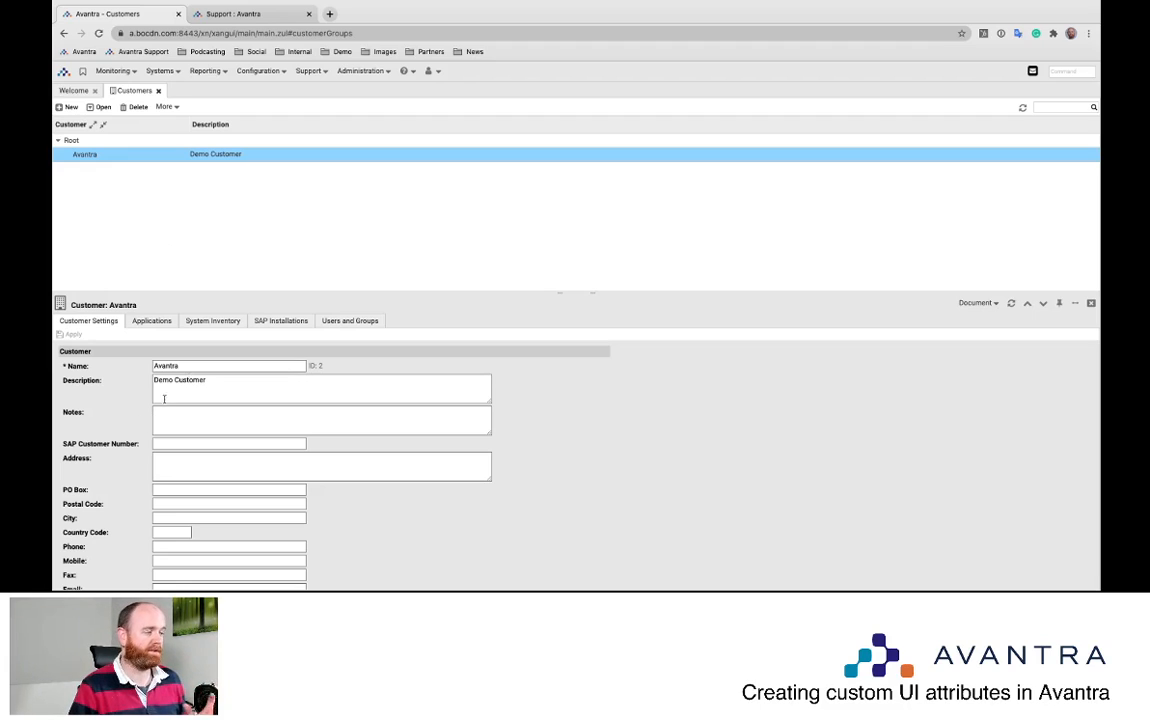
scroll(168, 403, "down", 1)
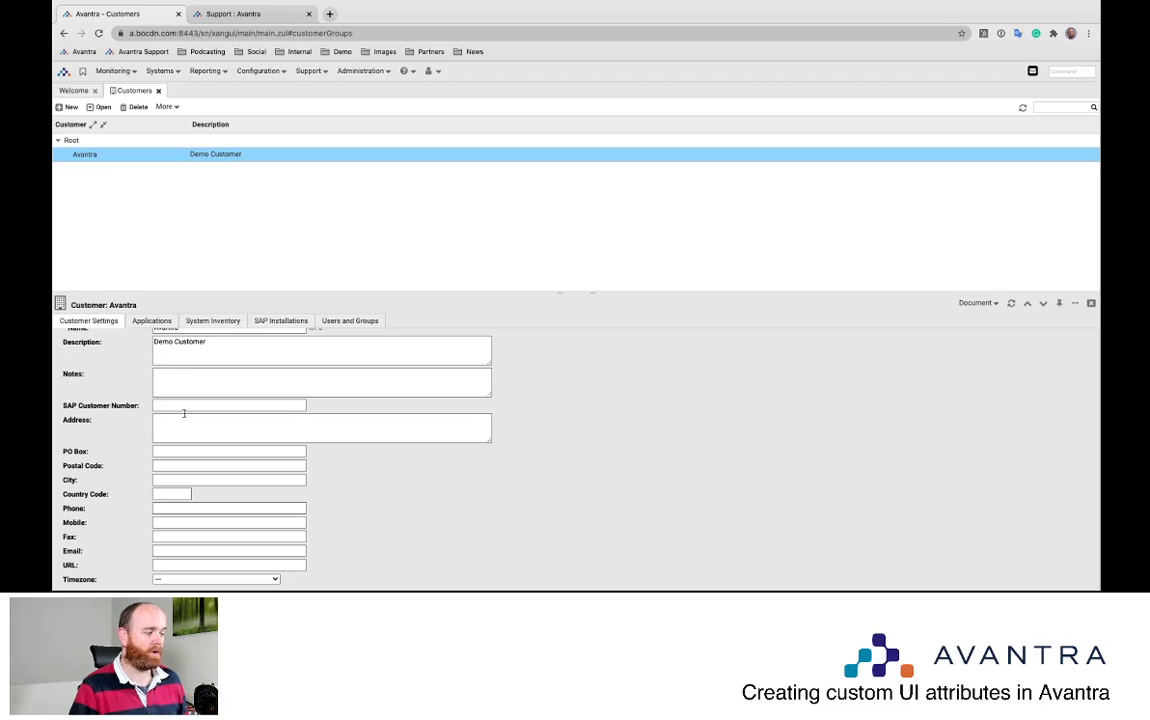
scroll(180, 430, "up", 1)
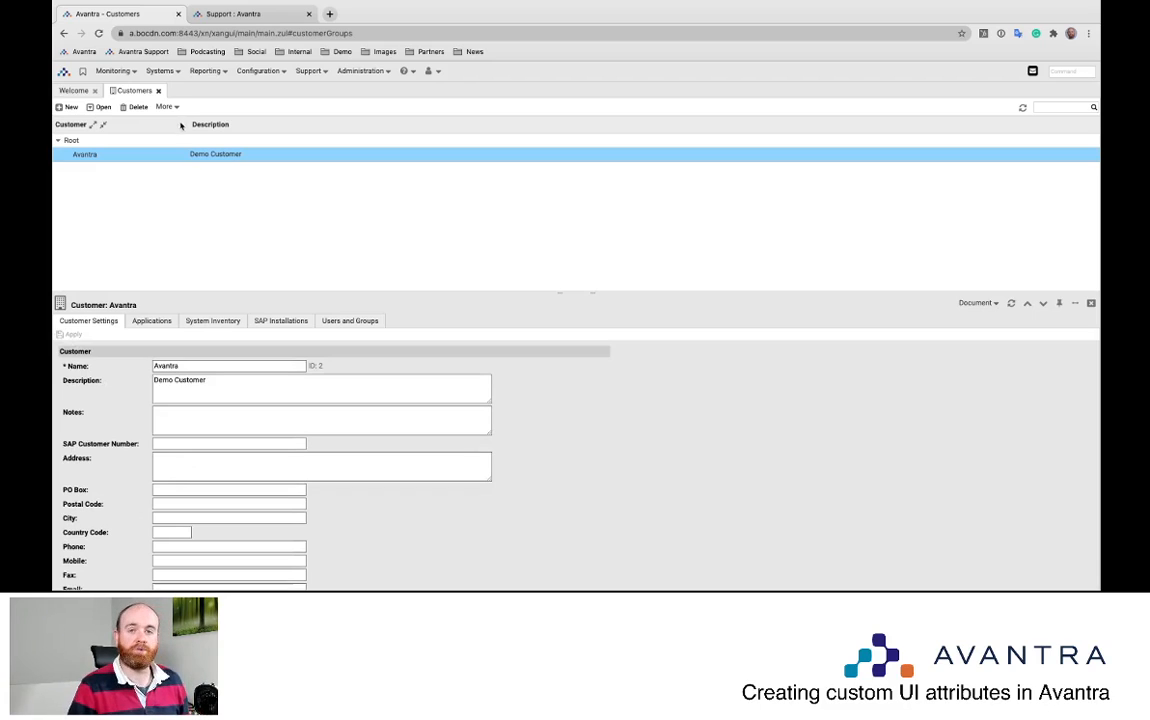
left_click(158, 70)
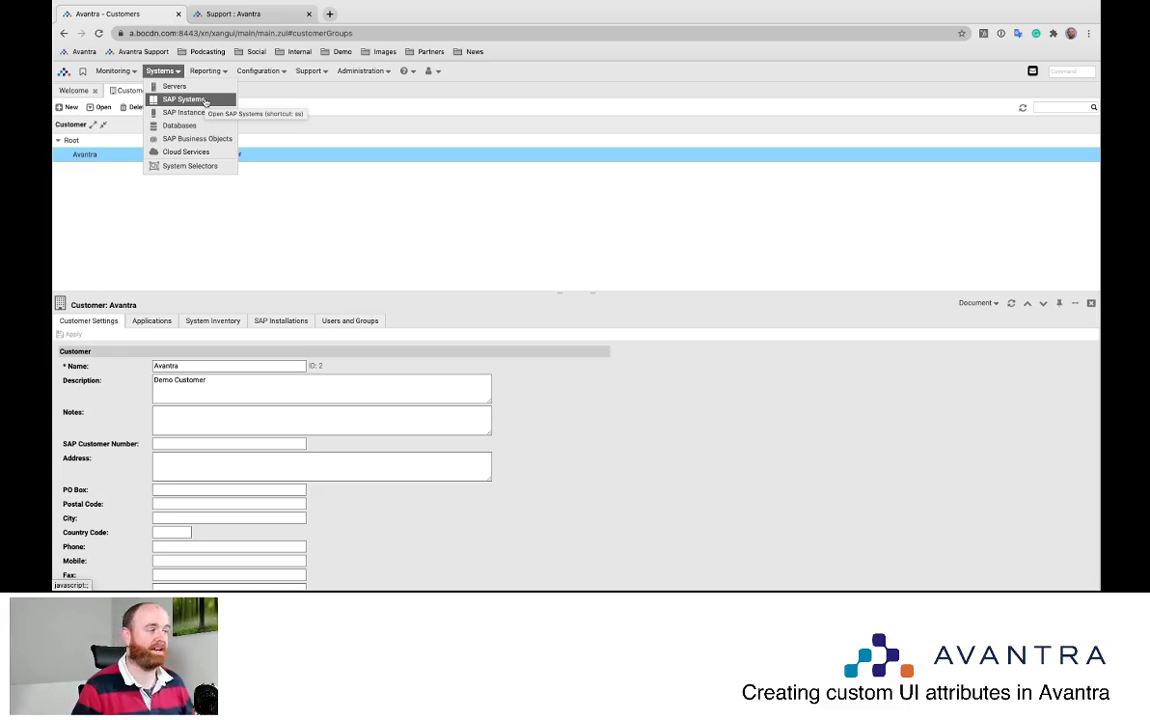
left_click(176, 72)
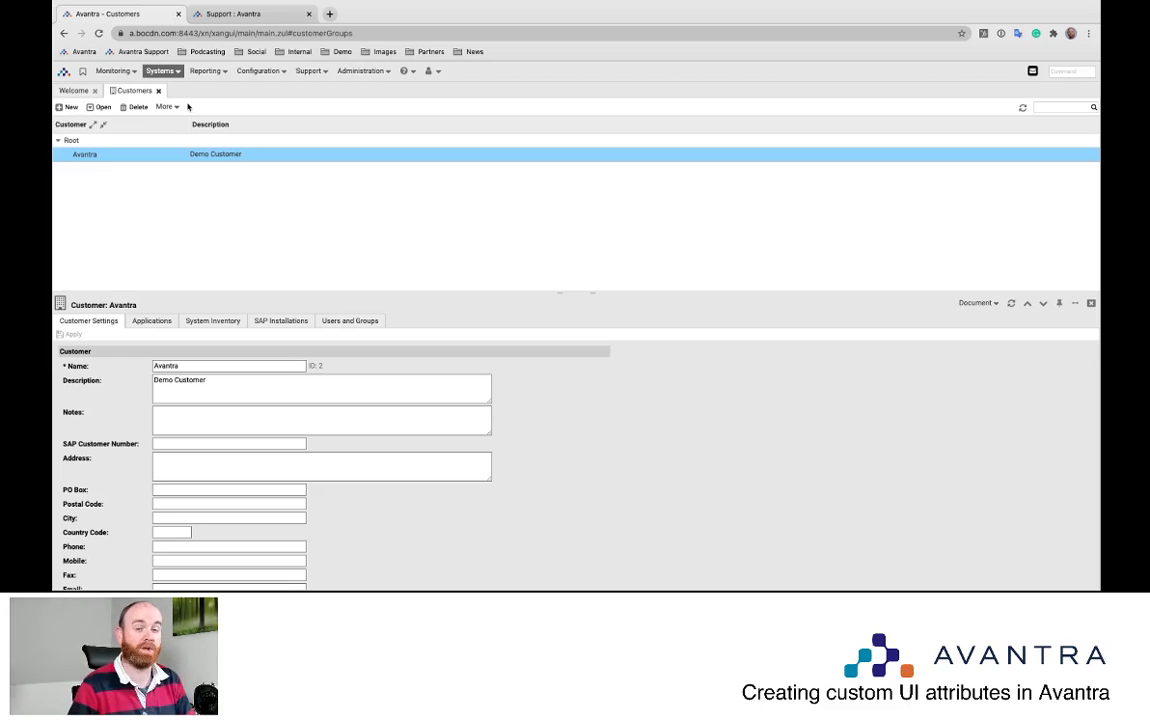
left_click(374, 74)
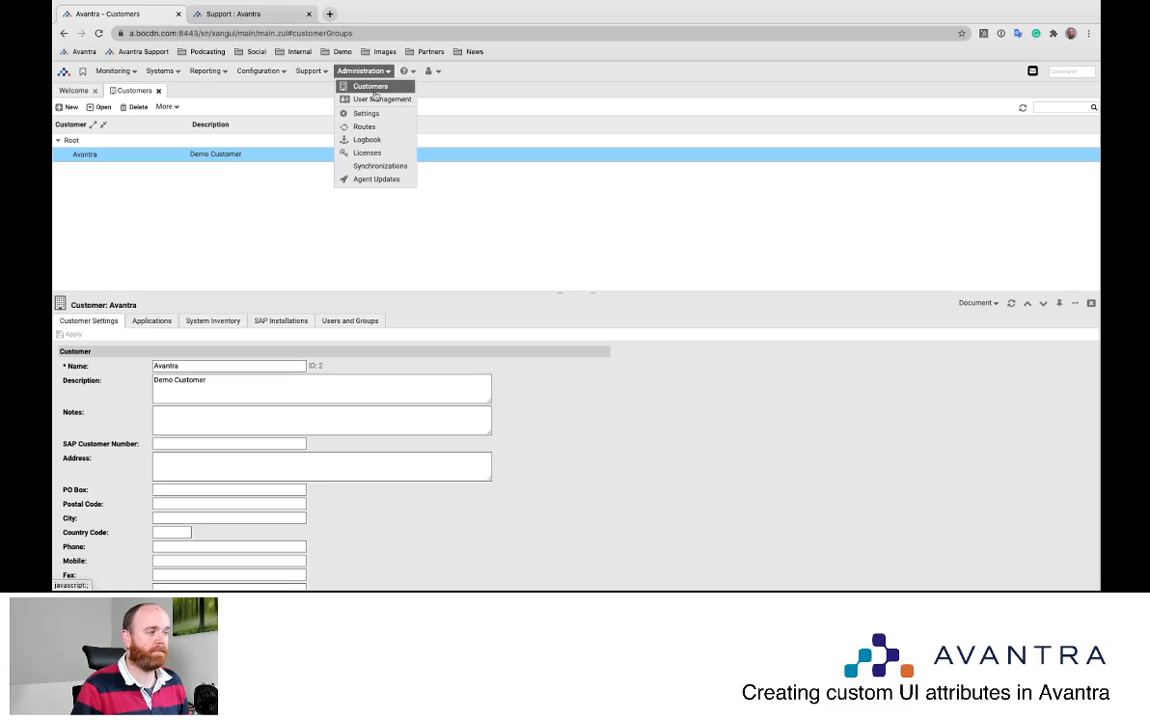
Filter the Avantra UI settings by 'custom' to list the customer.label and customer.length entries
left_click(366, 114)
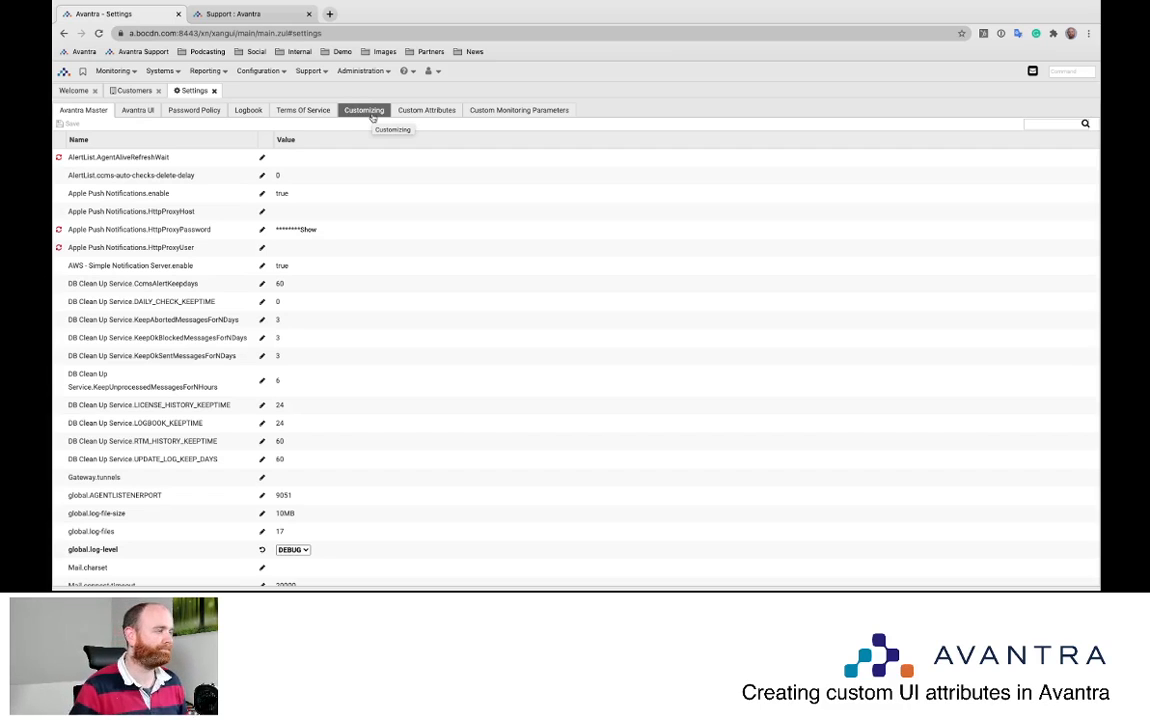
left_click(144, 112)
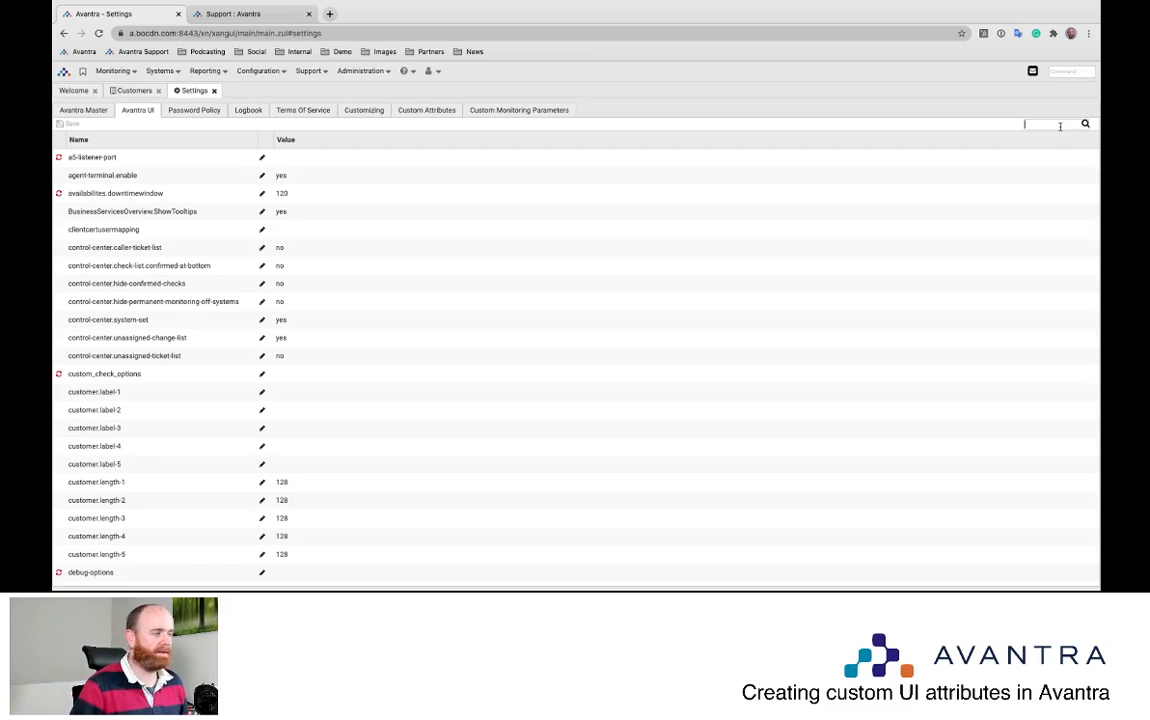
type("custom")
key("Return")
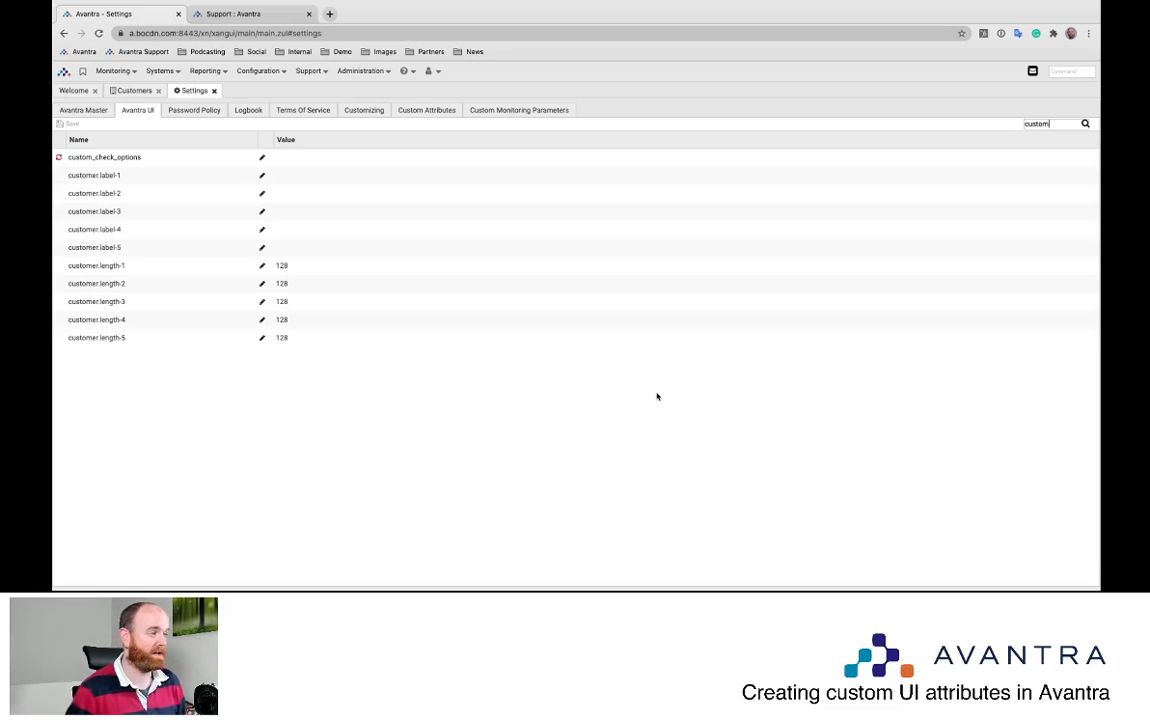
left_click(262, 176)
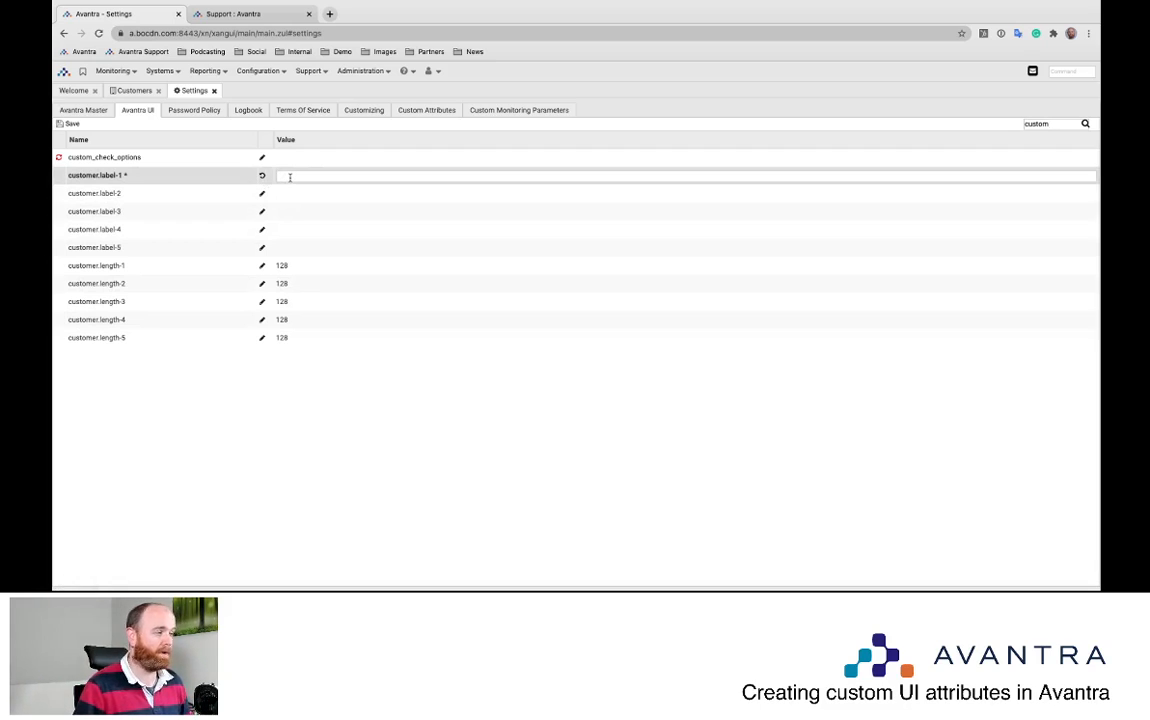
Set customer.label-1 to 'Account Owner' and customer.label-2 to 'Special Contract Terms', then save
type("A")
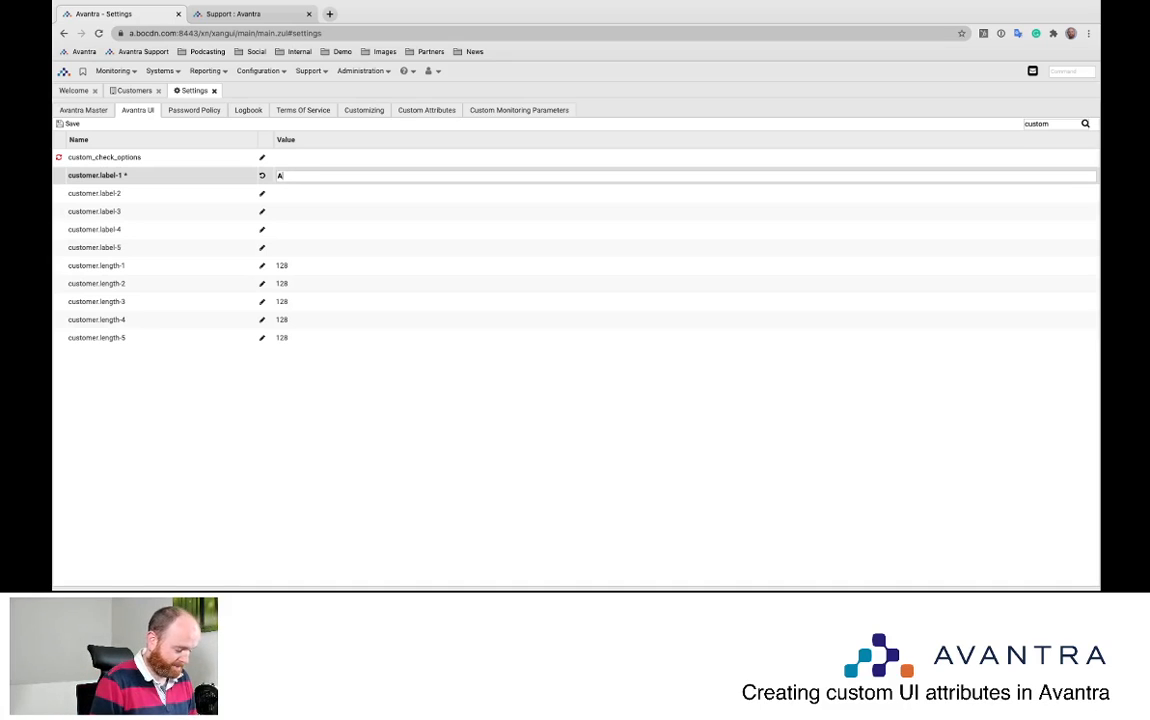
type("ccount Owner")
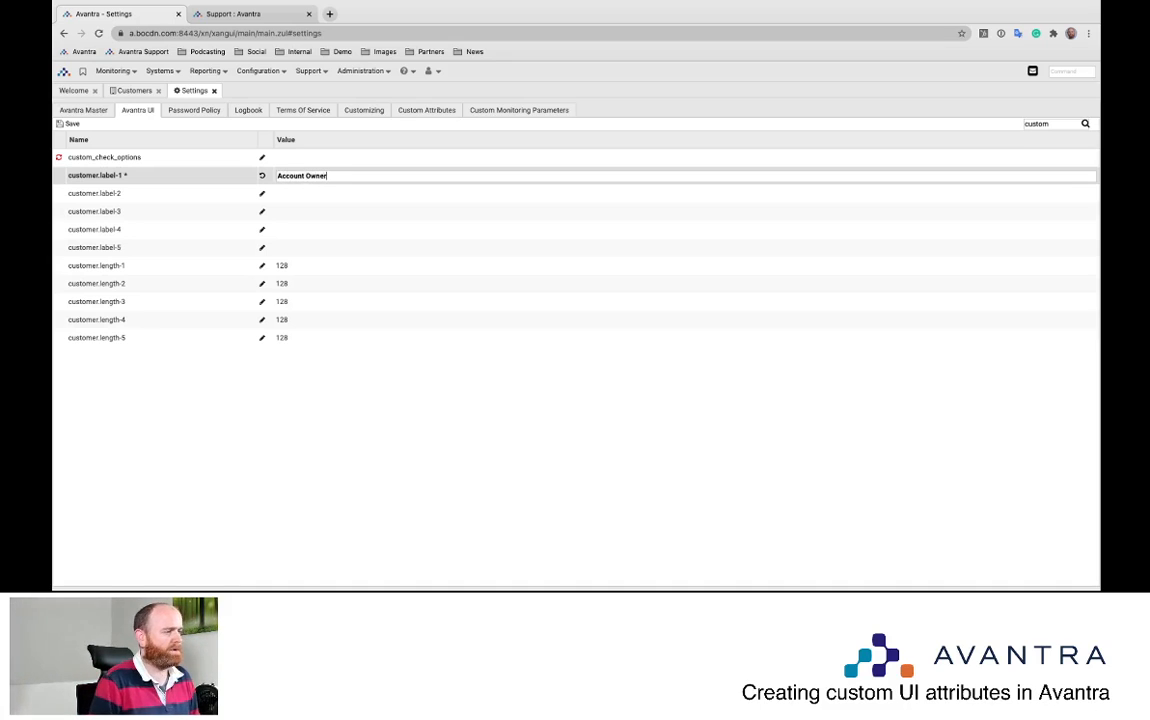
left_click(262, 193)
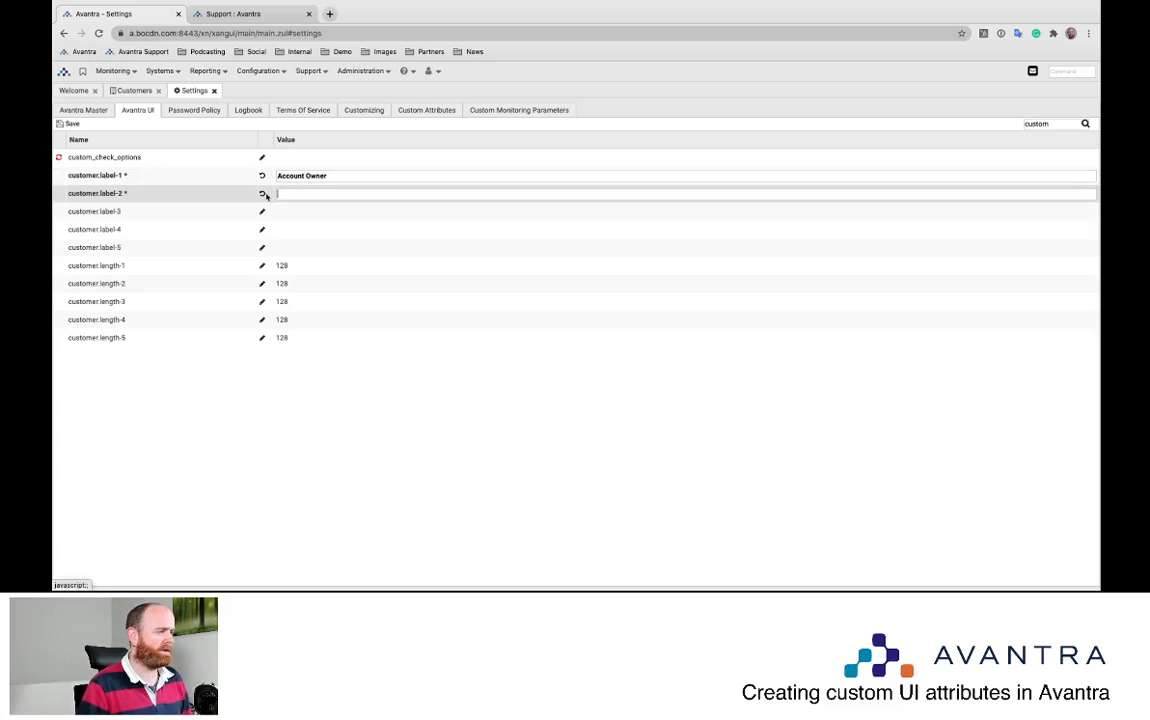
type("Spec")
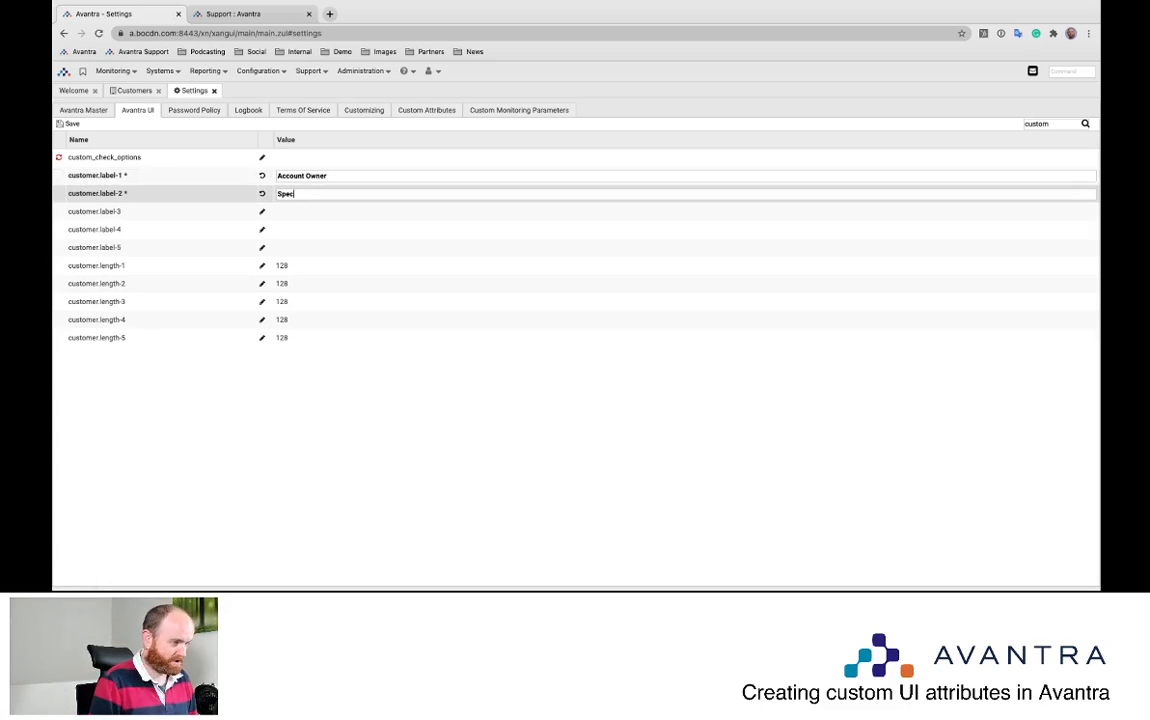
type("ial Contract Terms")
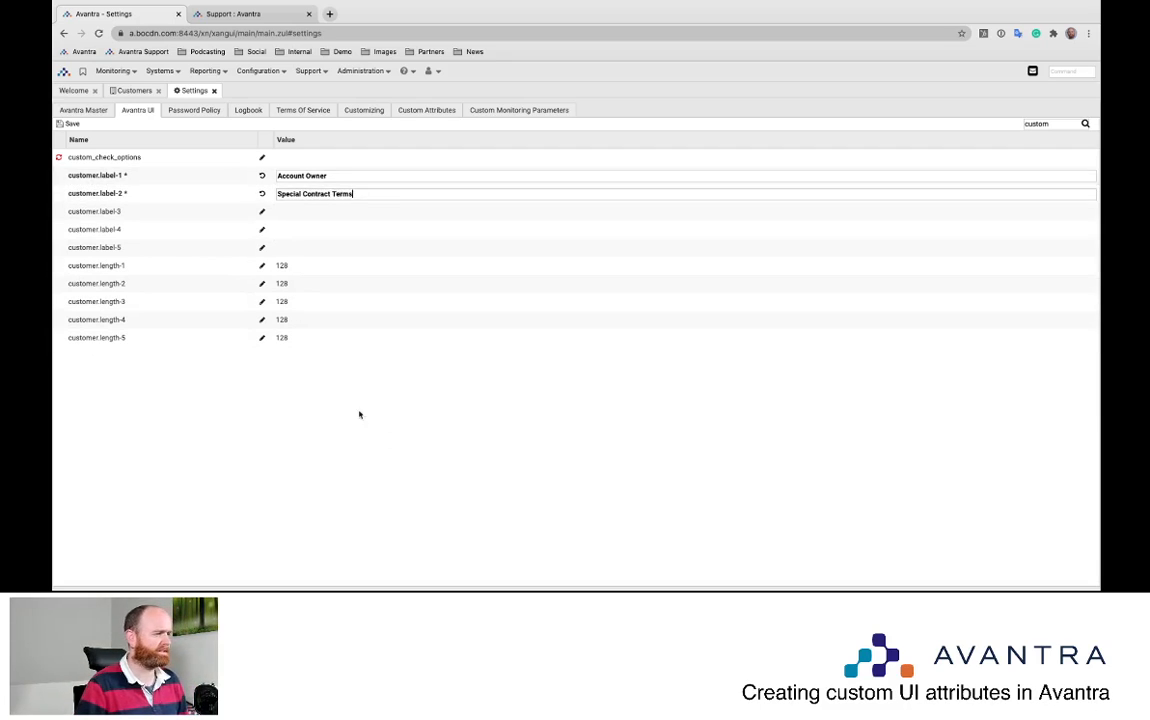
left_click(69, 123)
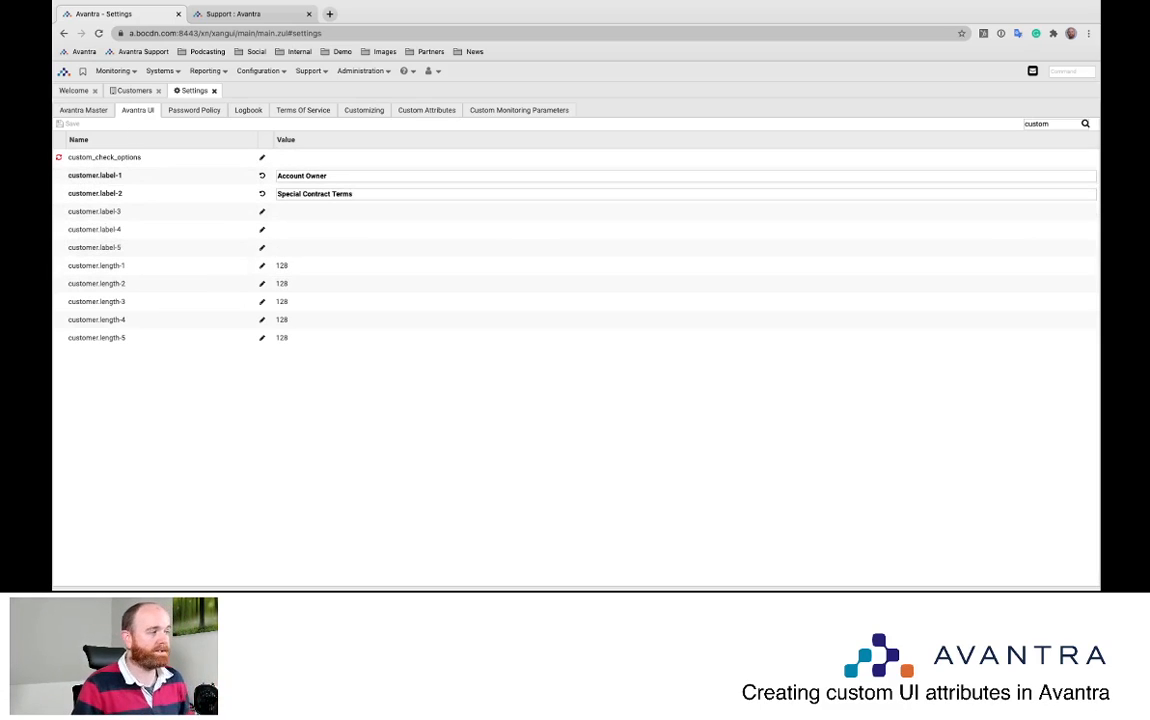
left_click(213, 91)
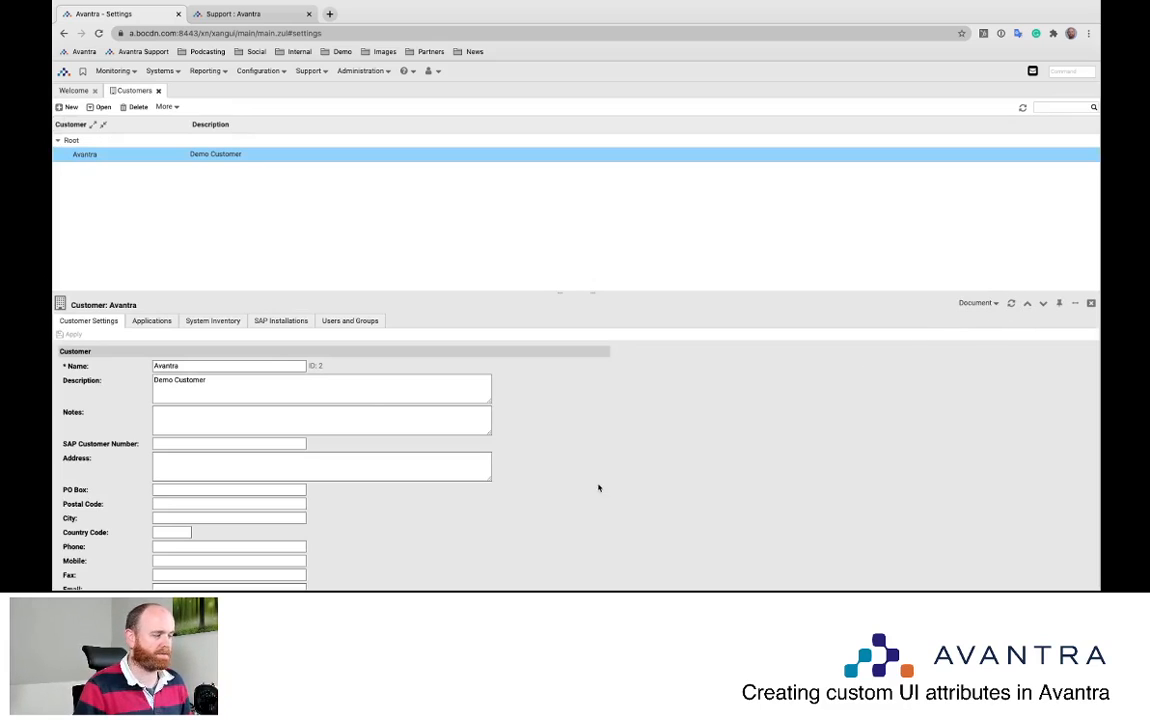
Enter Account Owner 'Account owner 1' and Special Contract Terms 'Nothing special here', then apply
scroll(598, 488, "down", 3)
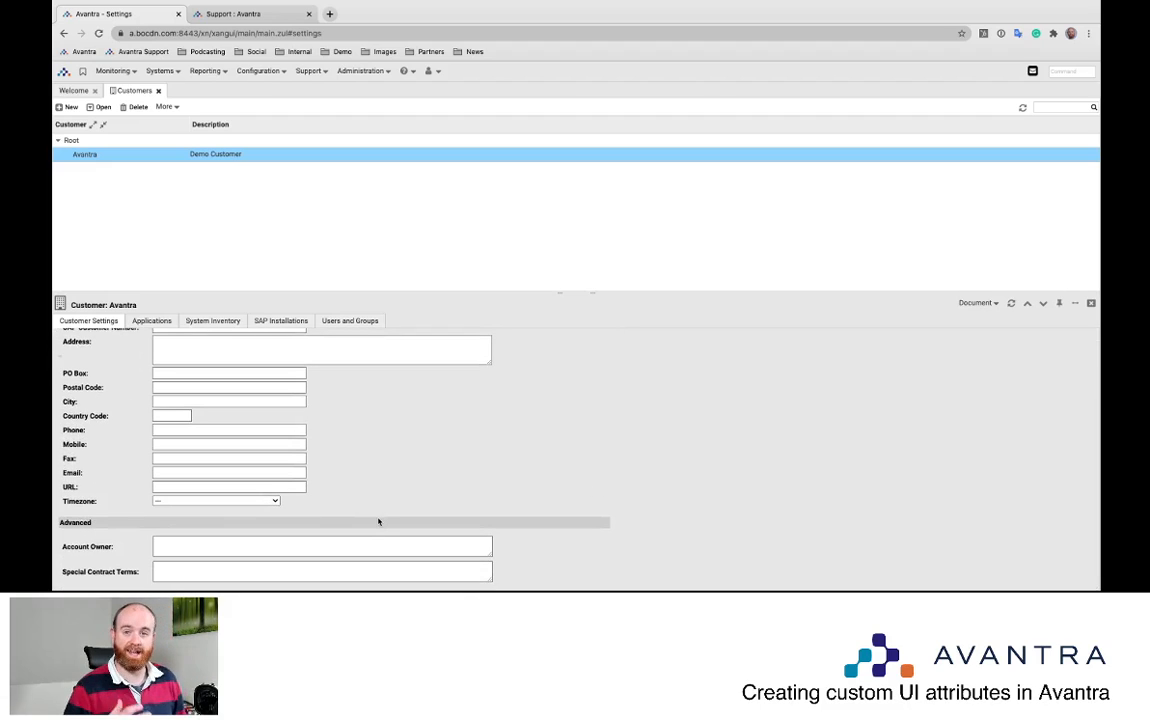
left_click(190, 545)
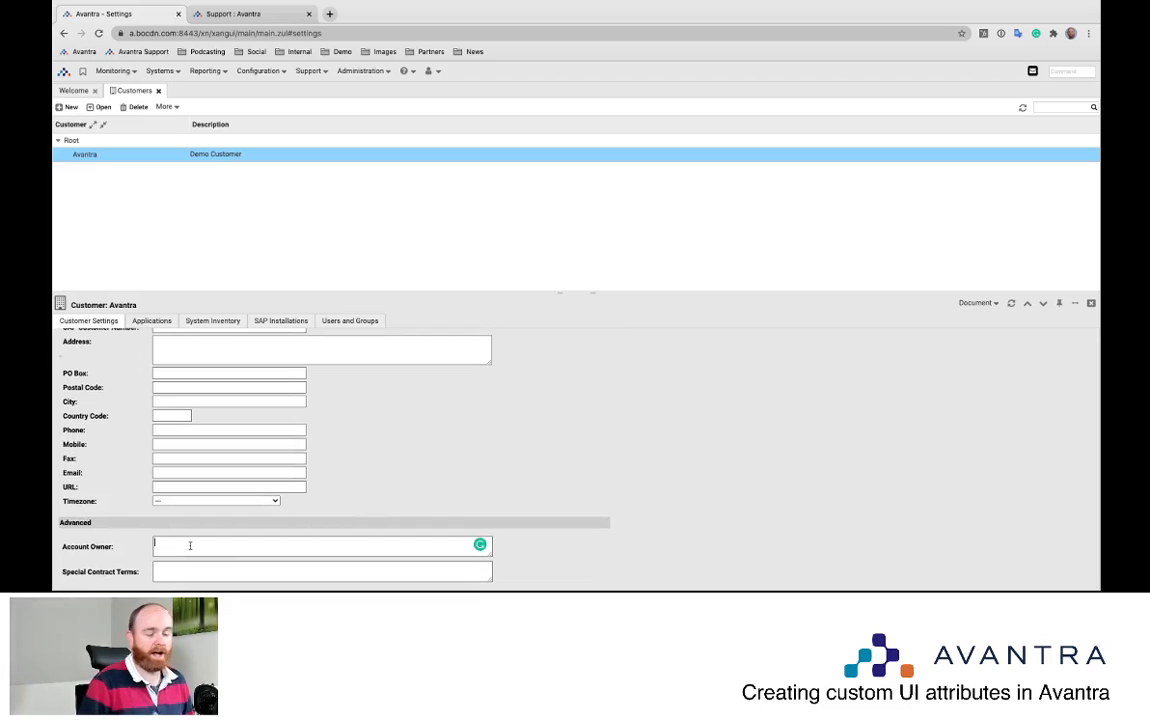
type("Account owner 1")
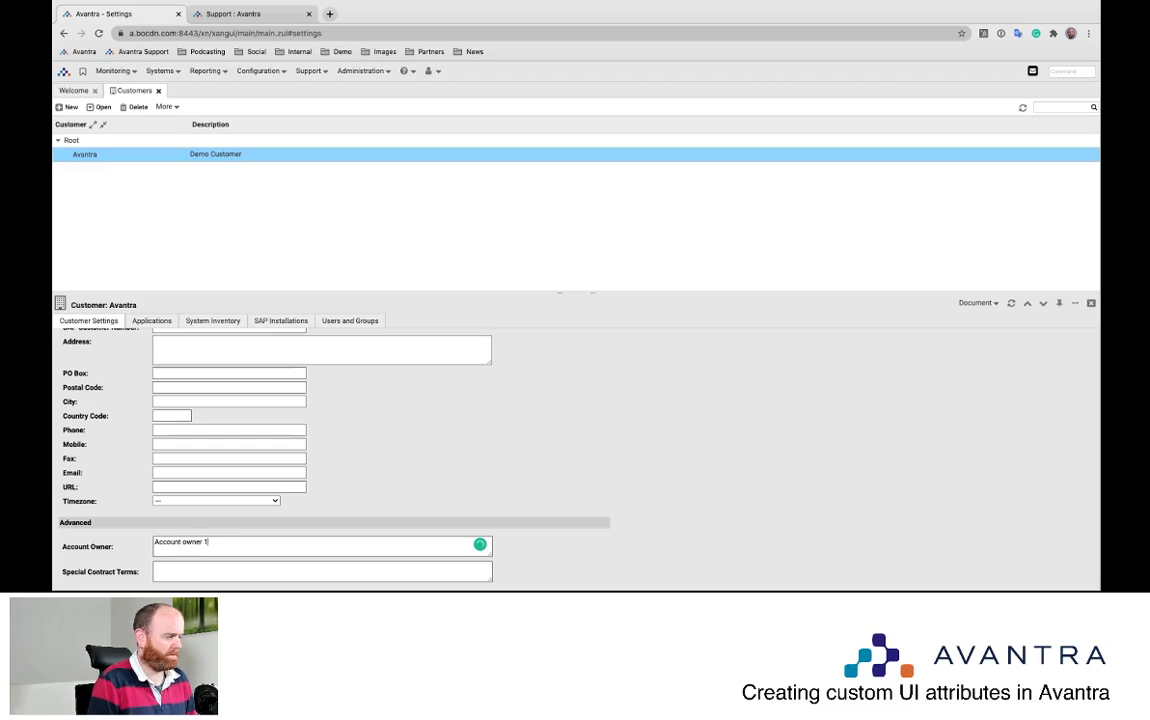
key("Tab")
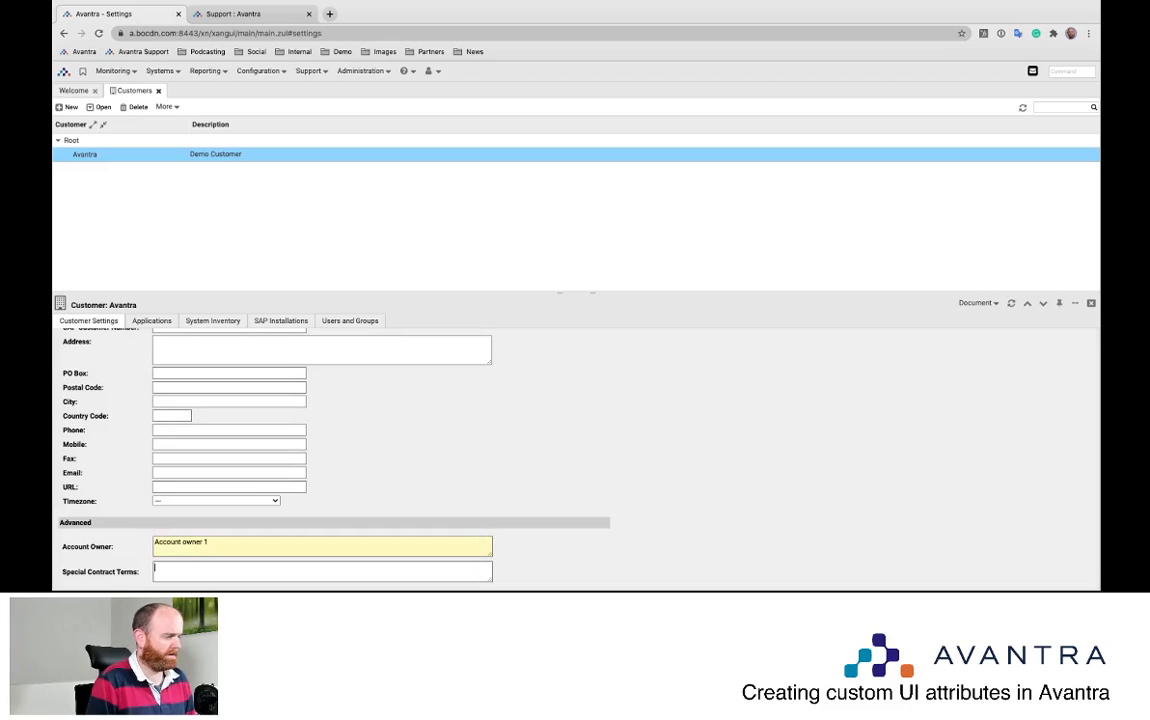
type("Nothing special here")
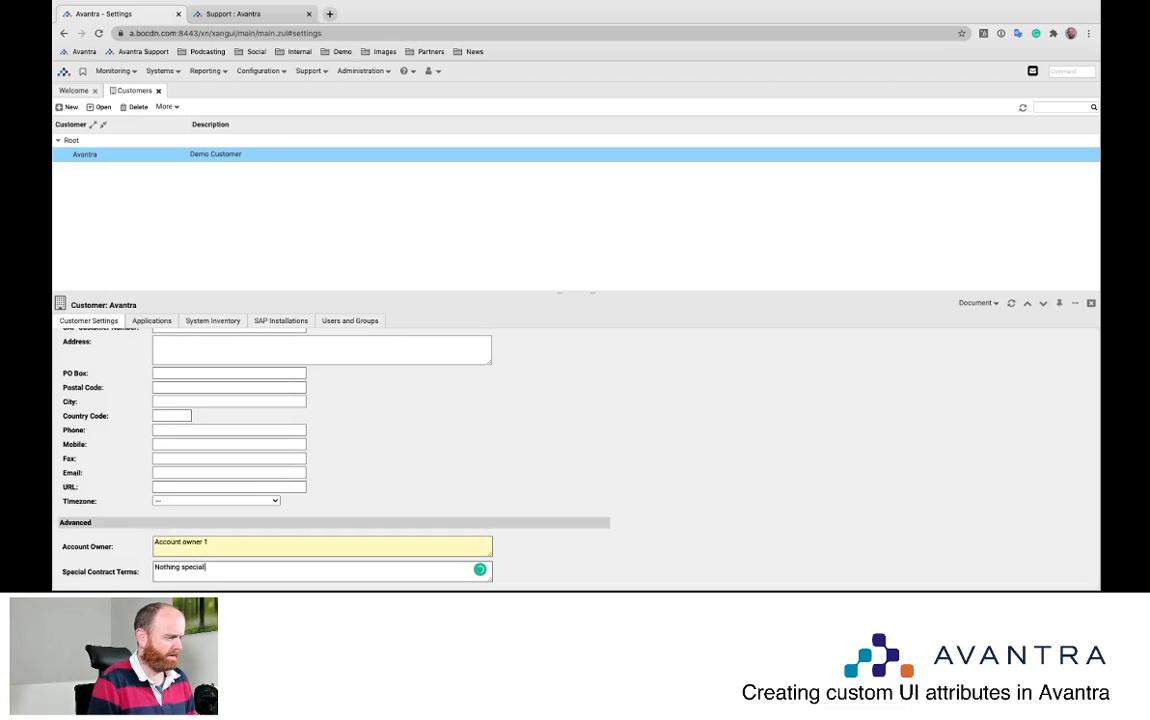
scroll(532, 425, "up", 2)
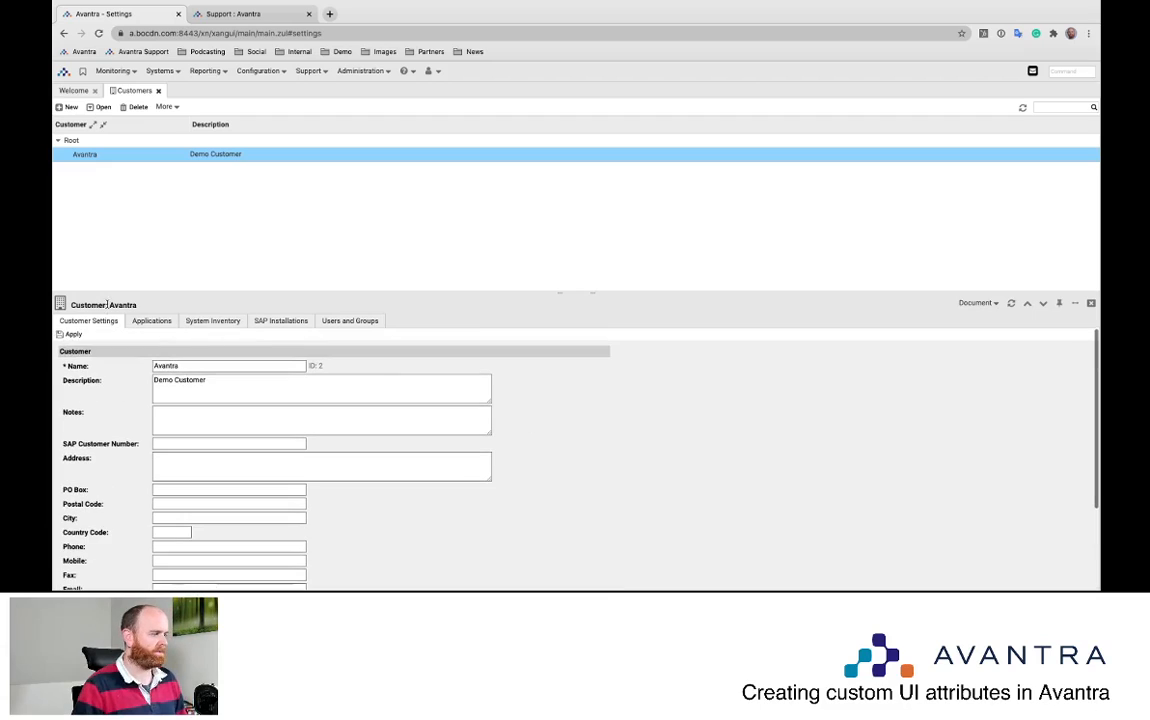
left_click(69, 334)
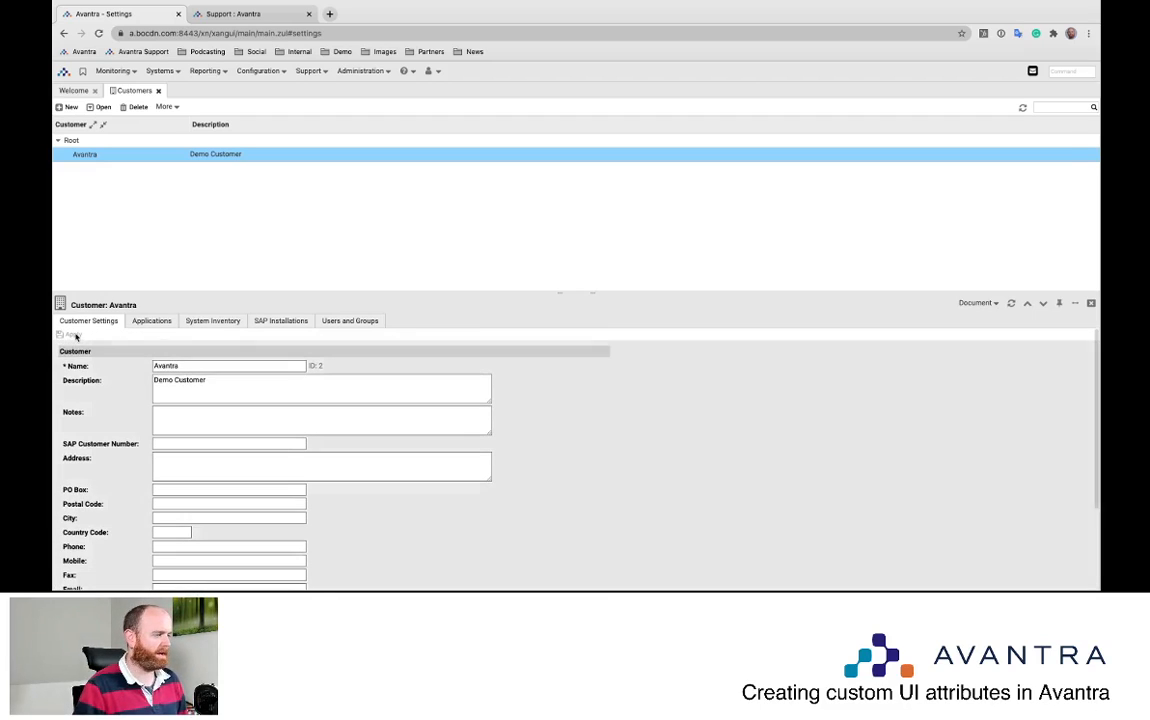
Close and reopen the Avantra customer to confirm the saved Advanced values
left_click(1091, 304)
double_click(155, 154)
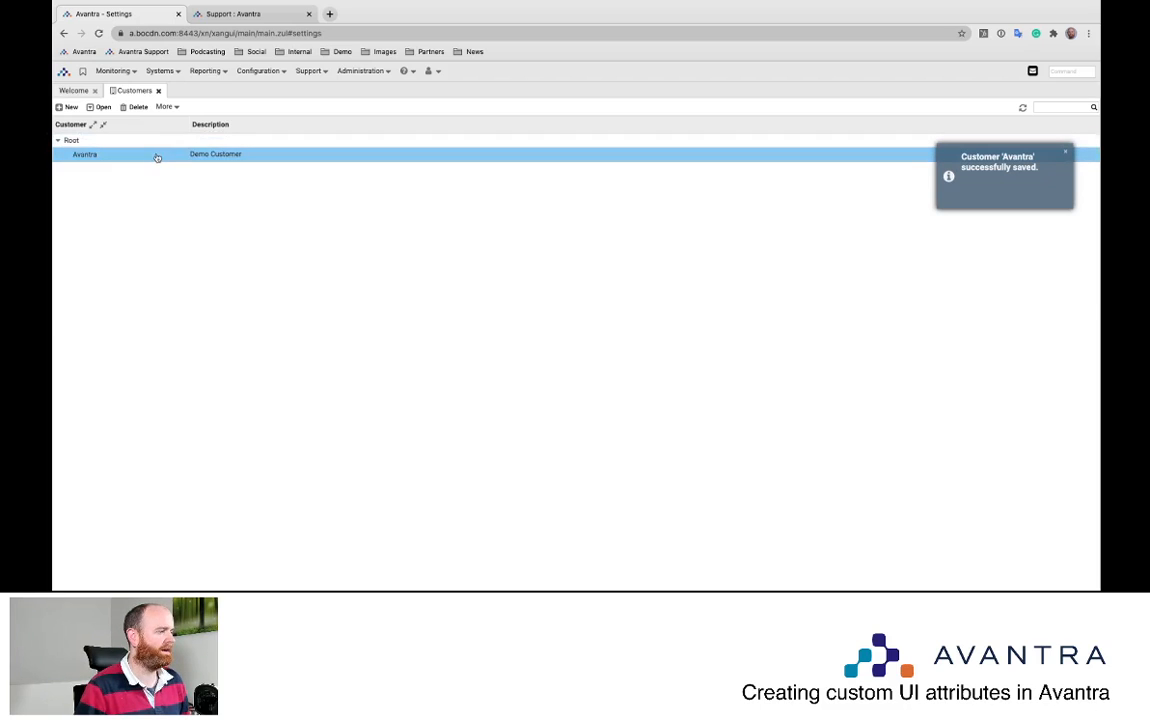
scroll(560, 463, "down", 3)
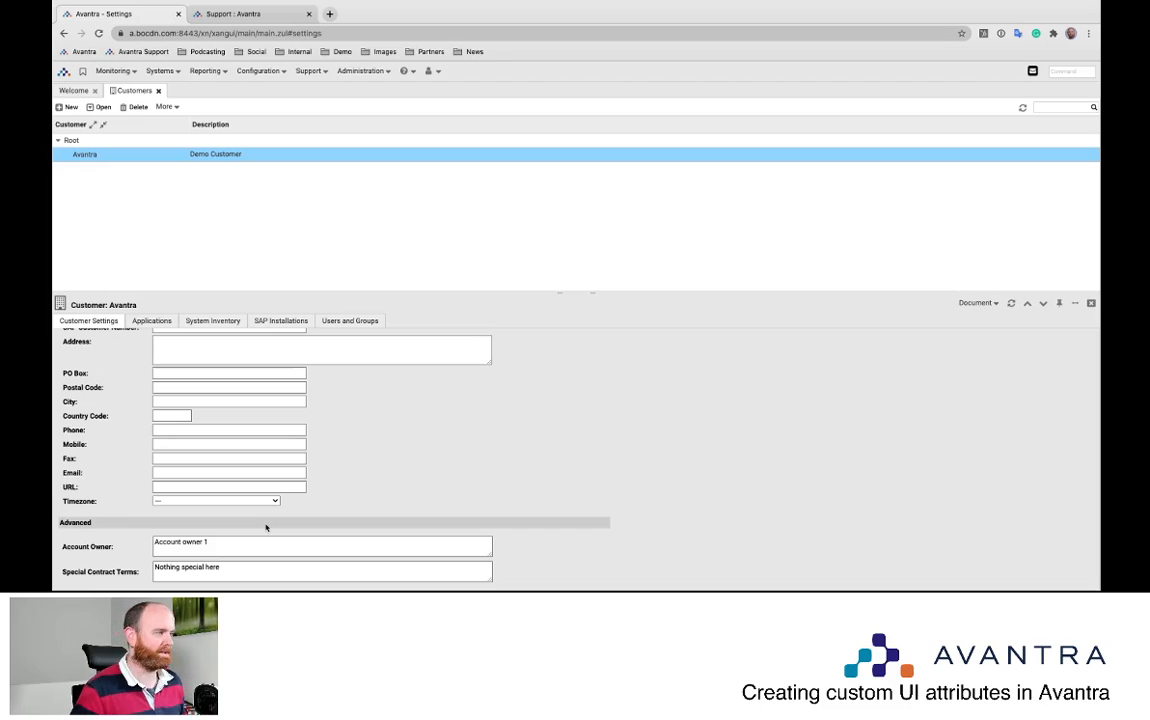
Close the Customers list and browse the Systems and Reporting menus from the Welcome page
left_click(159, 91)
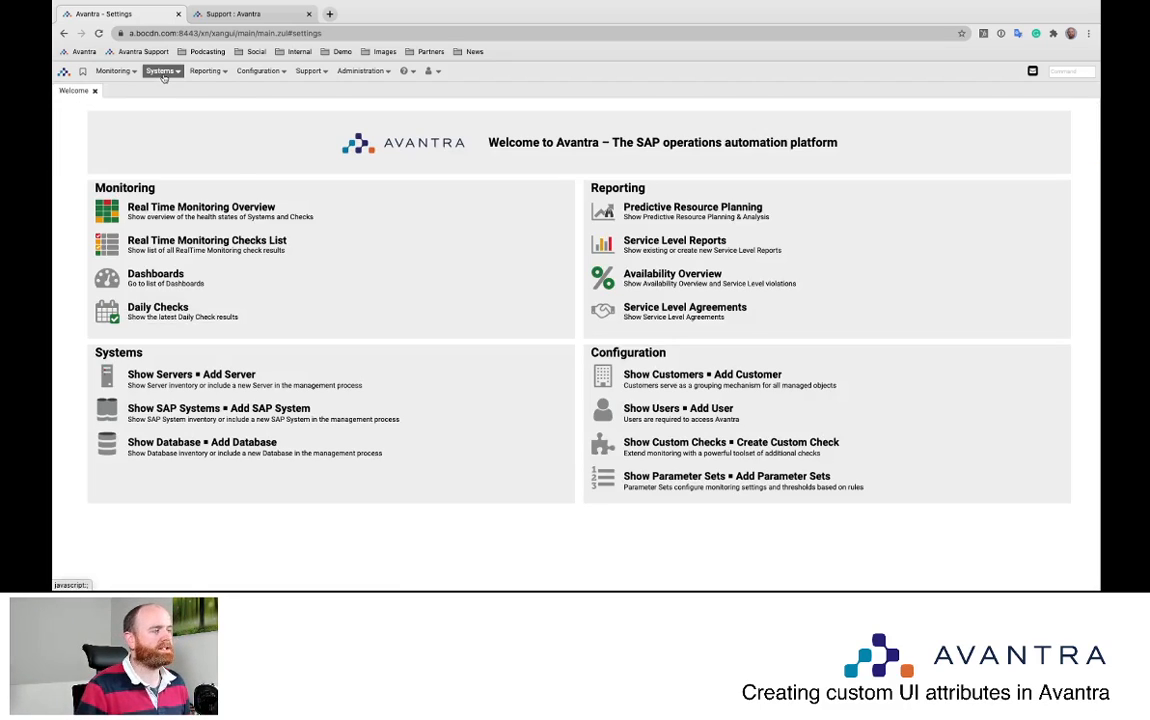
left_click(162, 71)
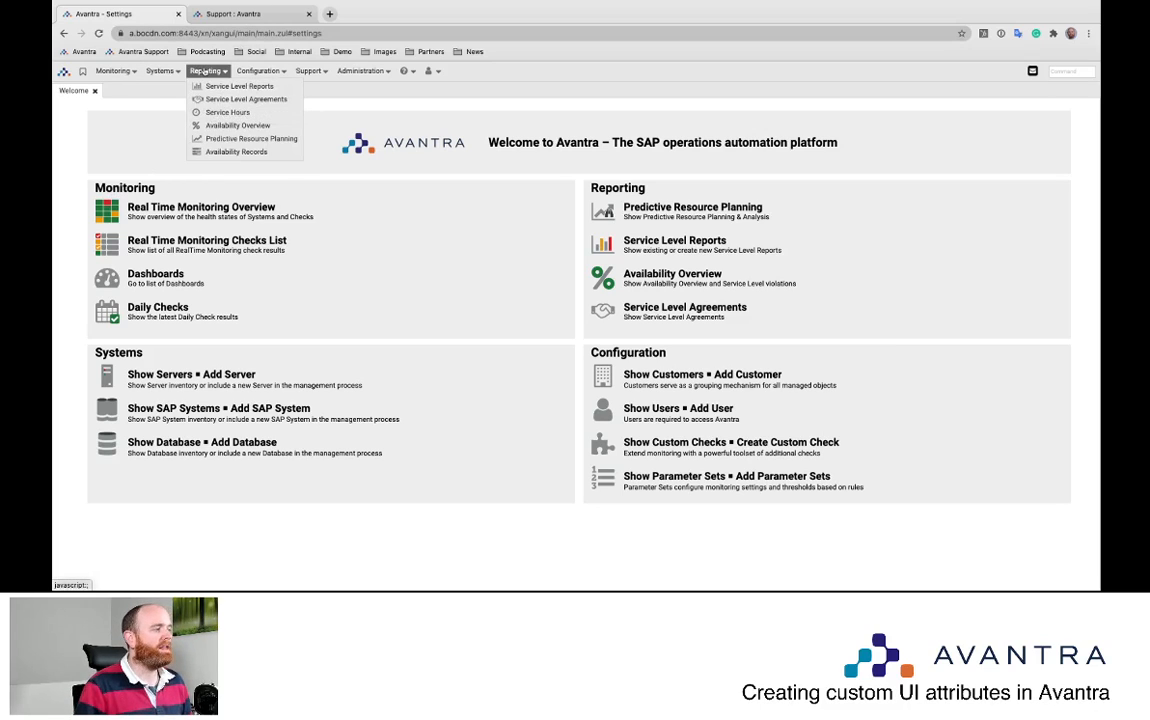
left_click(203, 71)
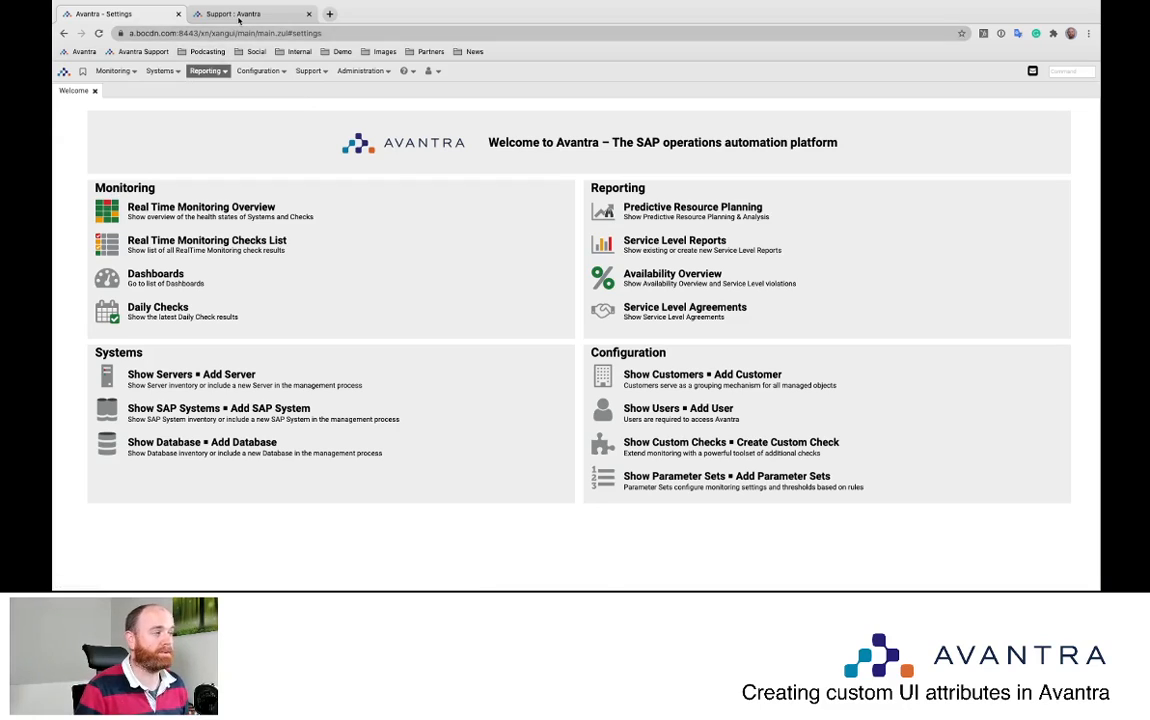
left_click(215, 16)
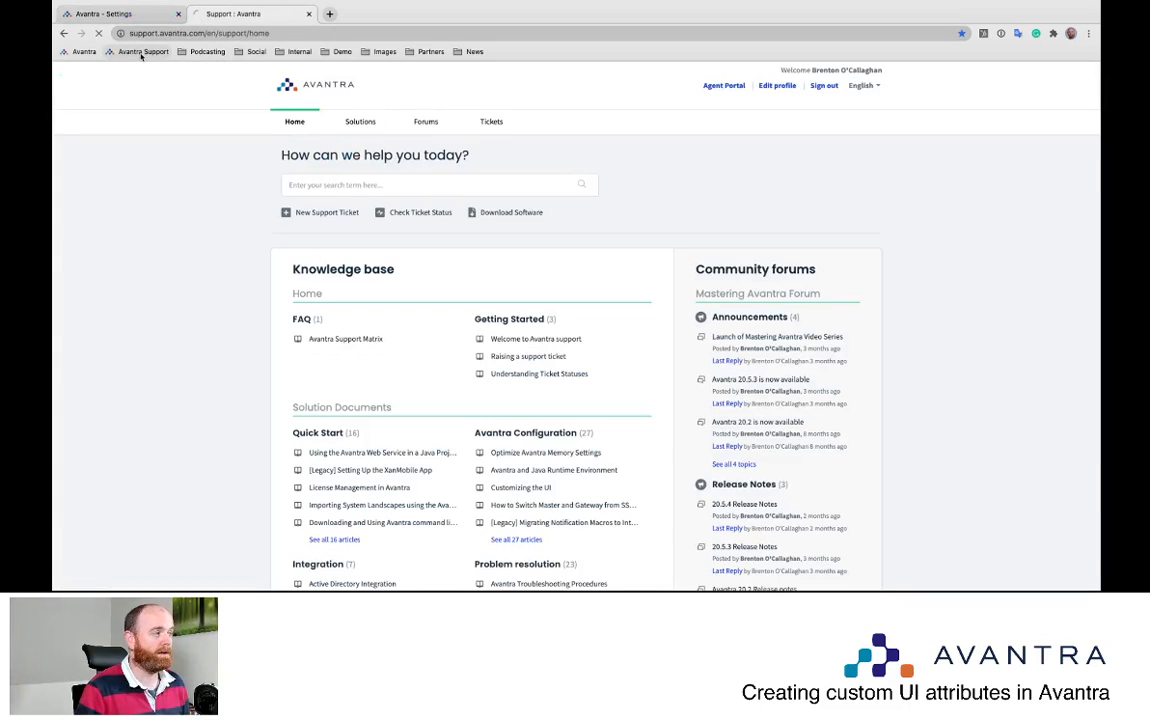
Search the support knowledge base for 'Custom' and open the Custom Attributes Examples article
left_click(145, 51)
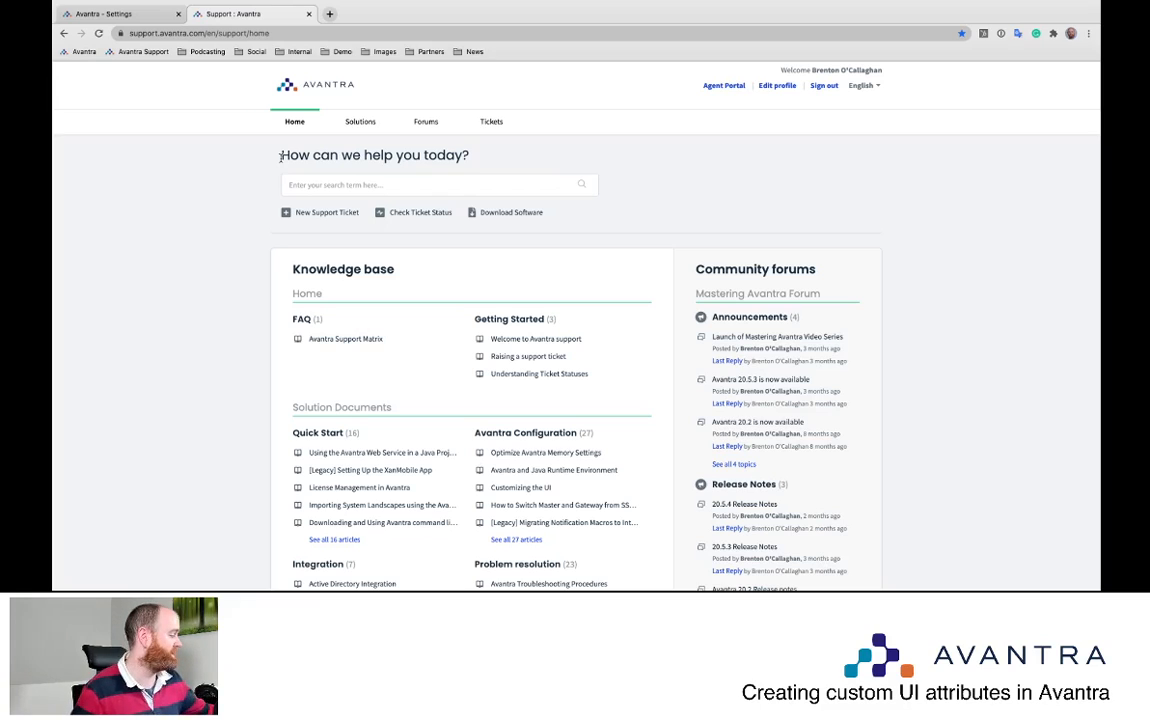
left_click(310, 187)
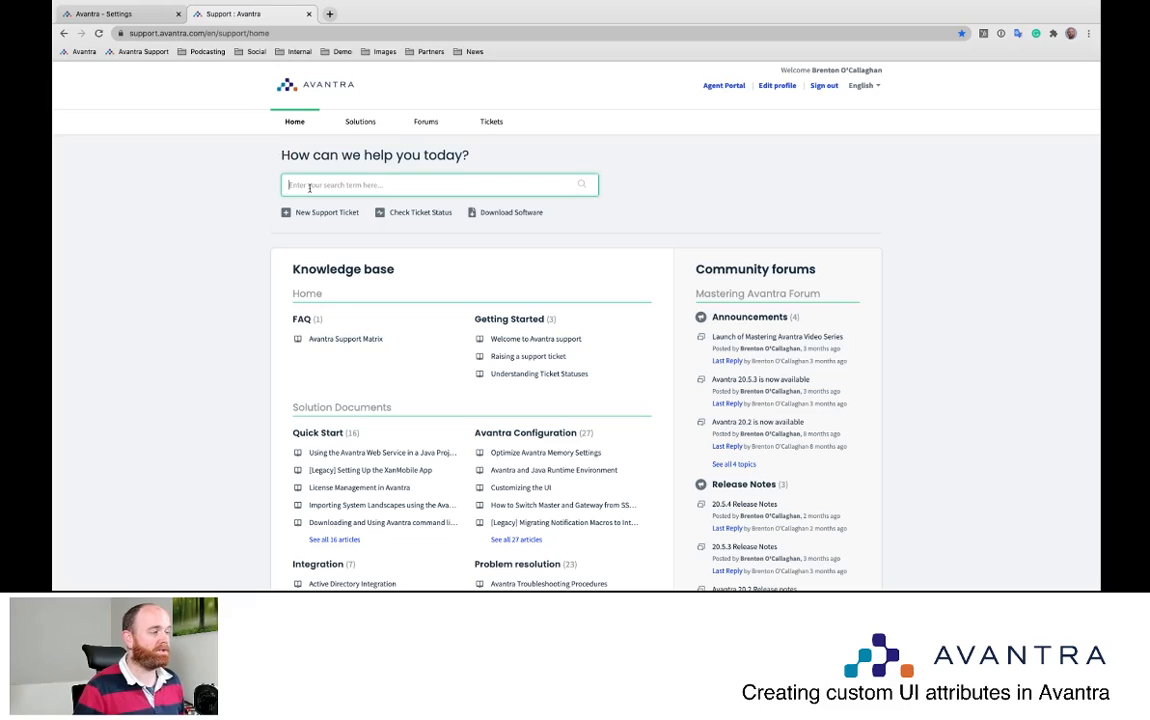
type("Custom")
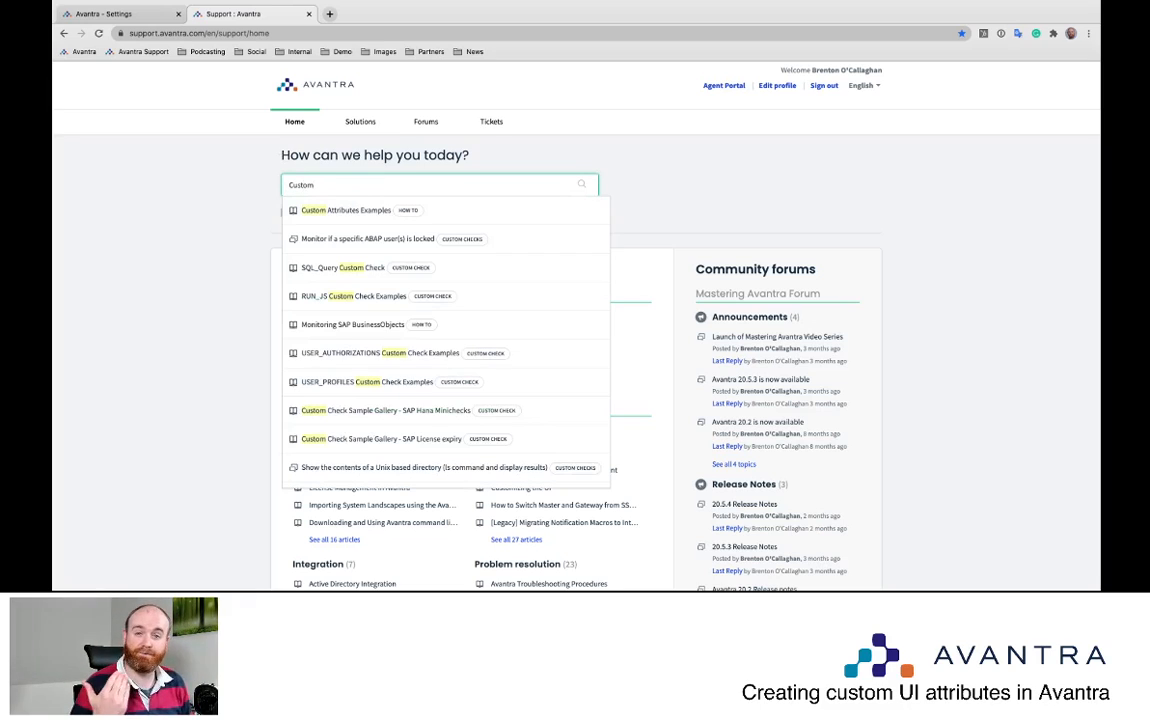
left_click(352, 213)
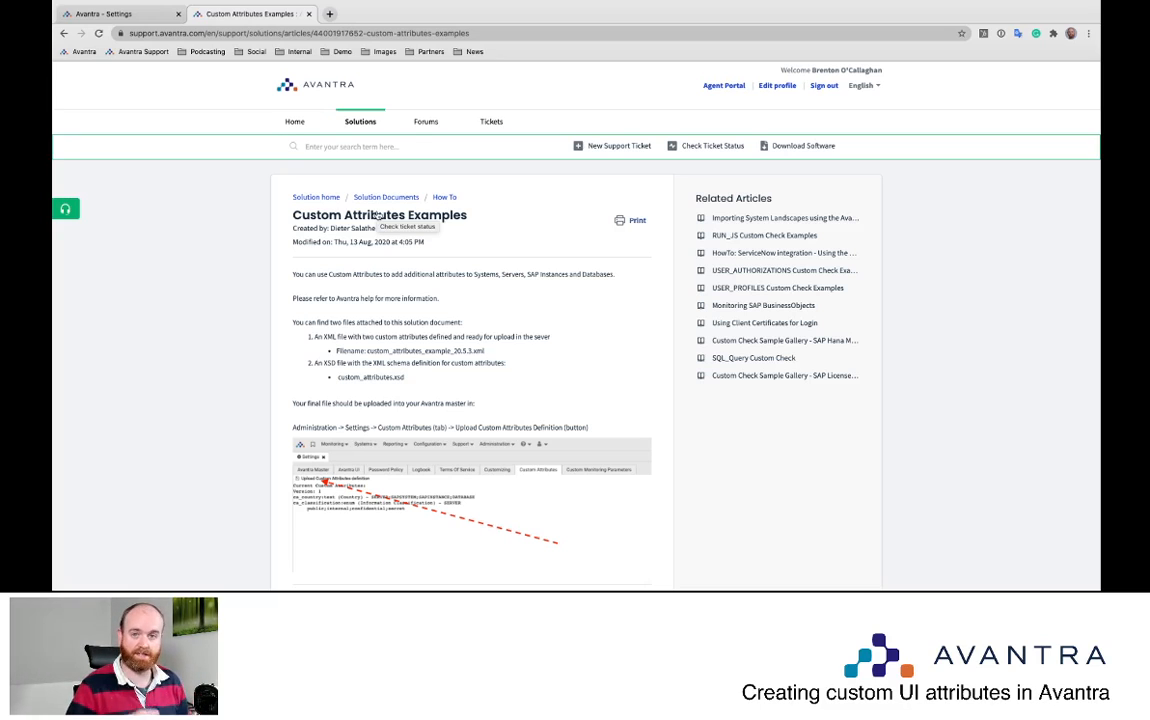
double_click(479, 351)
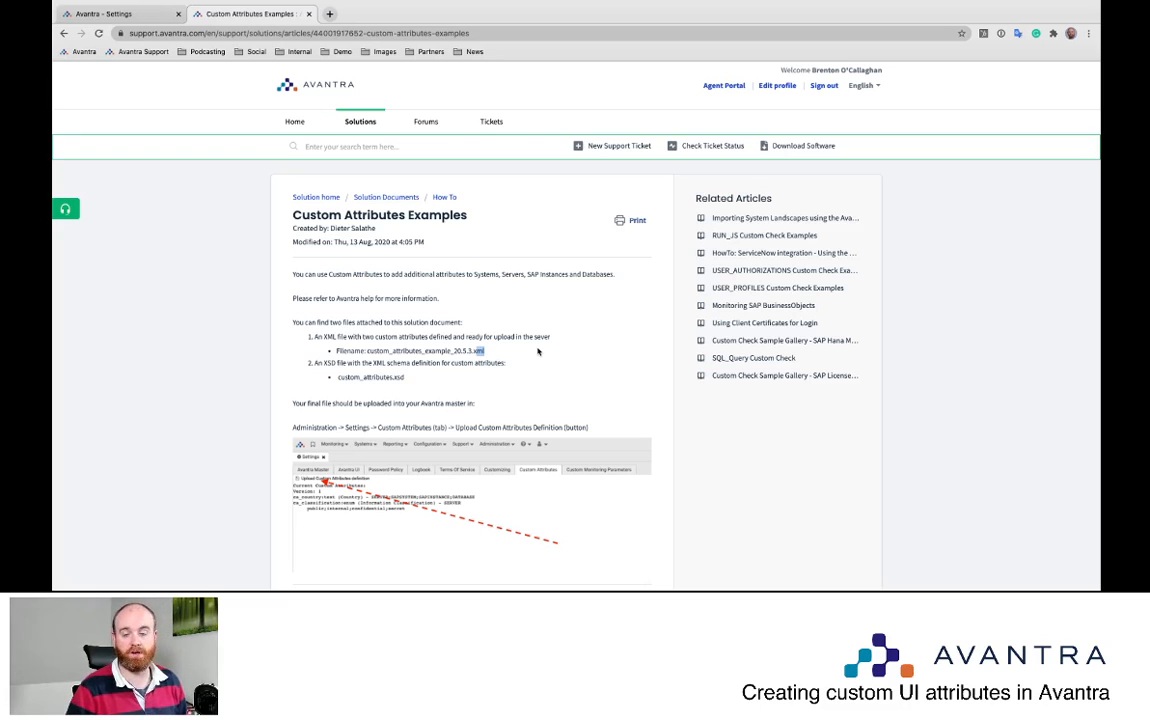
Download custom_attributes_example_20.5.3.xml from the article's attachments and view it in VS Code
scroll(530, 358, "down", 3)
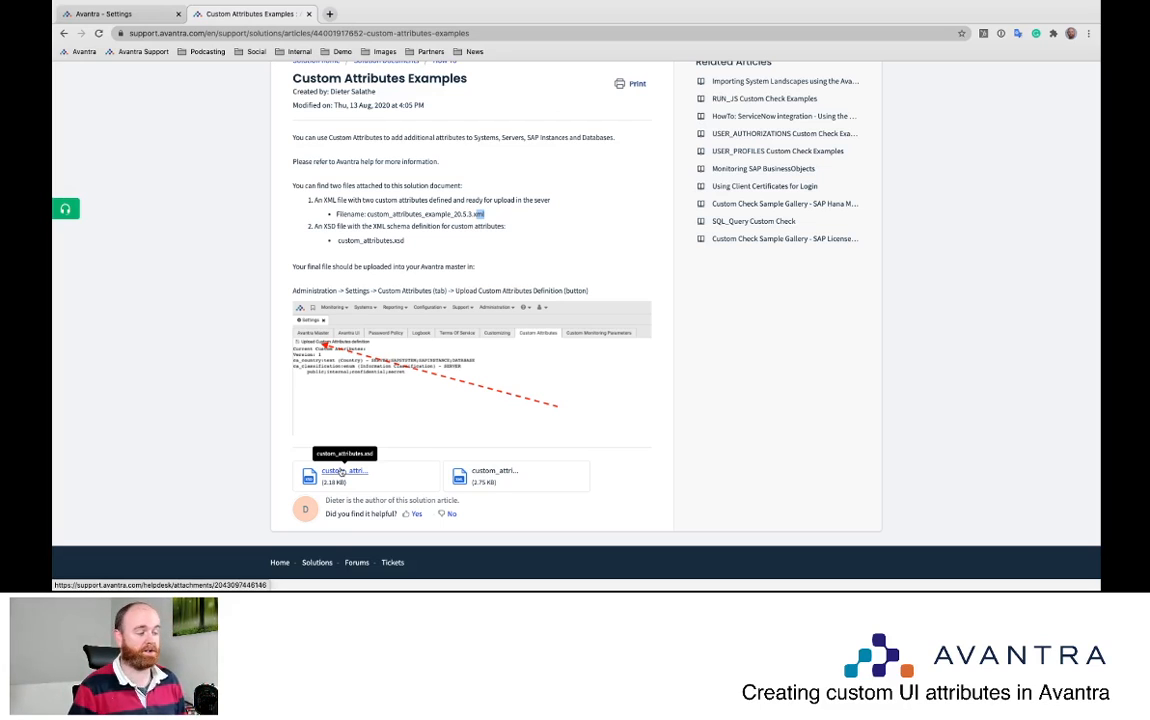
left_click(489, 476)
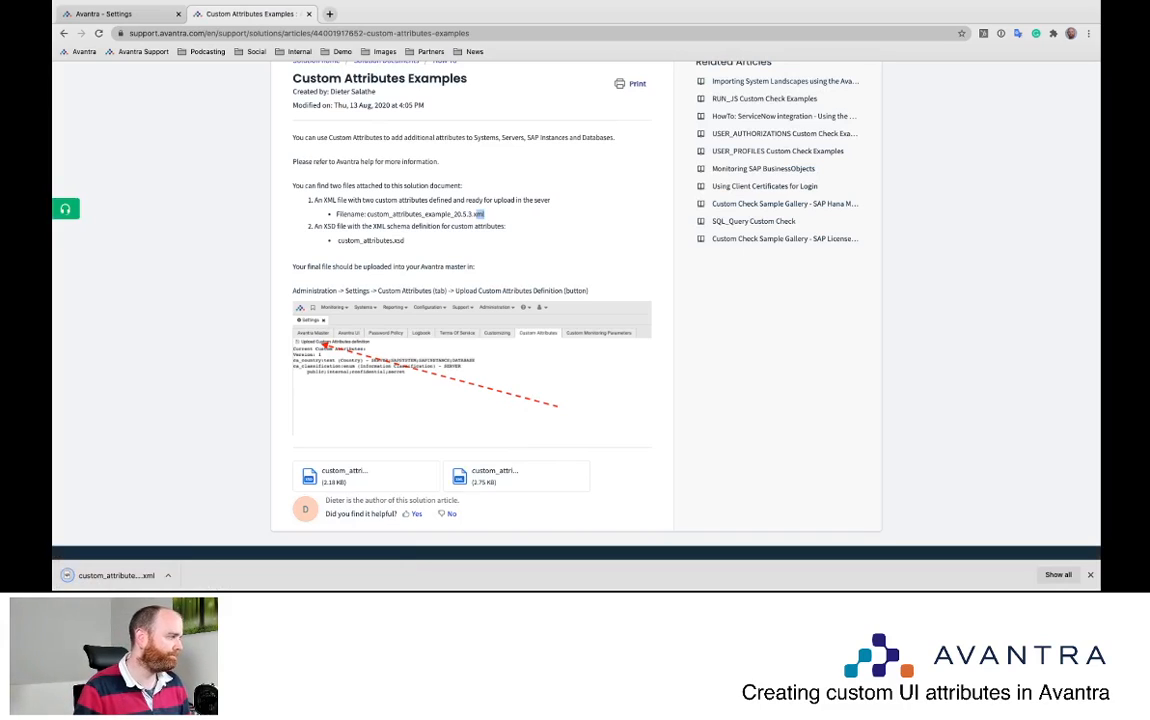
key("super+Tab")
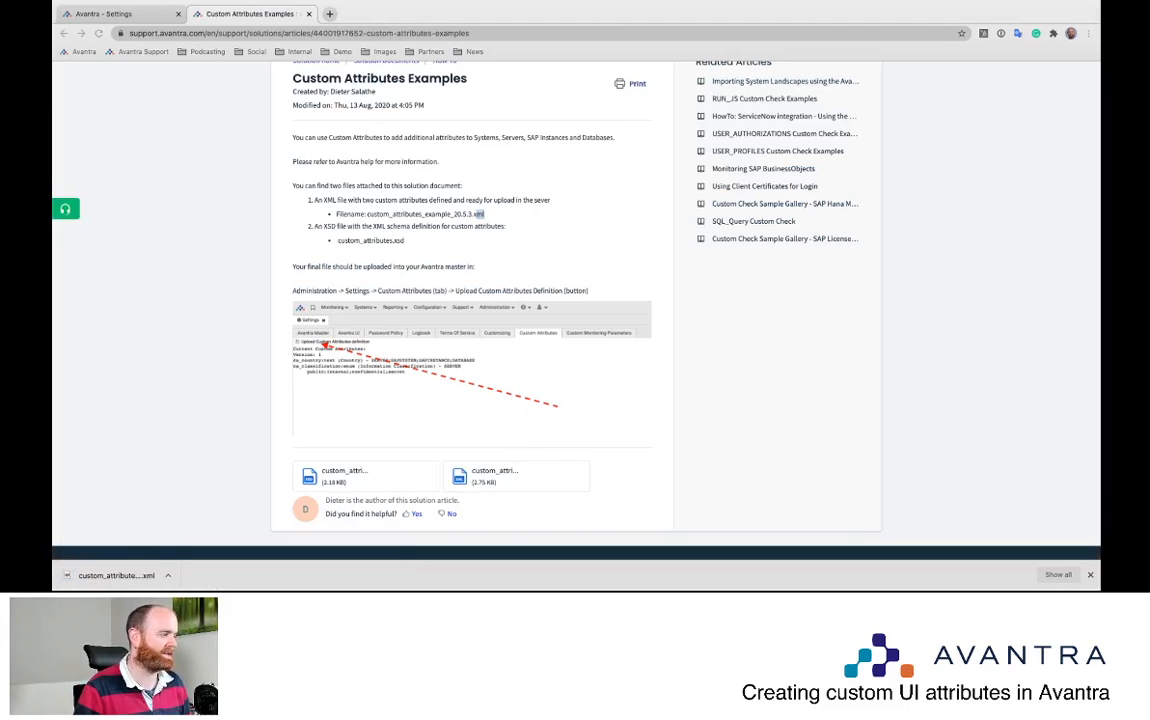
key("super+Tab")
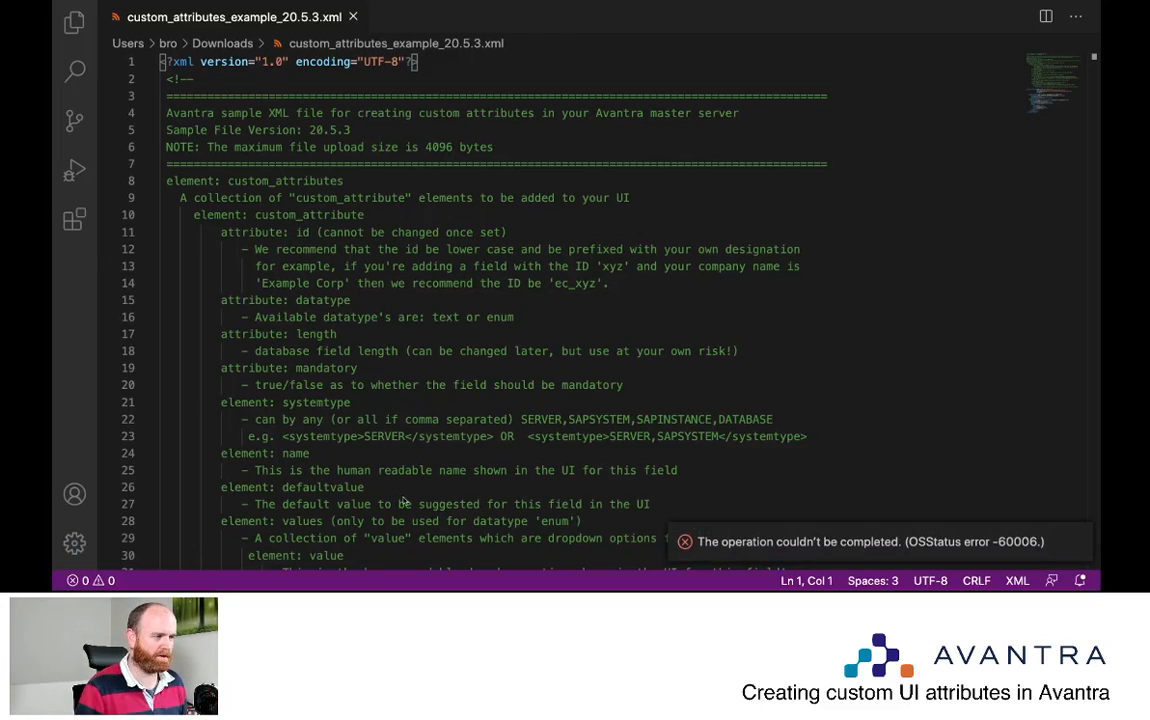
scroll(411, 457, "down", 15)
scroll(413, 458, "up", 8)
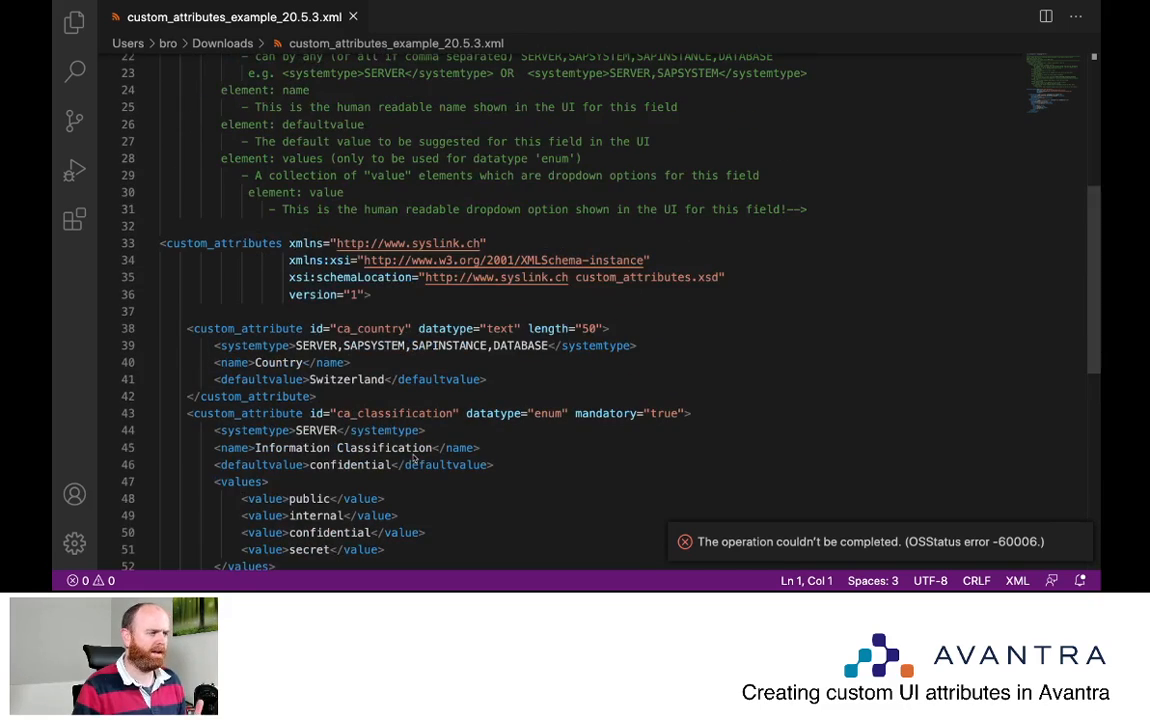
scroll(413, 458, "up", 5)
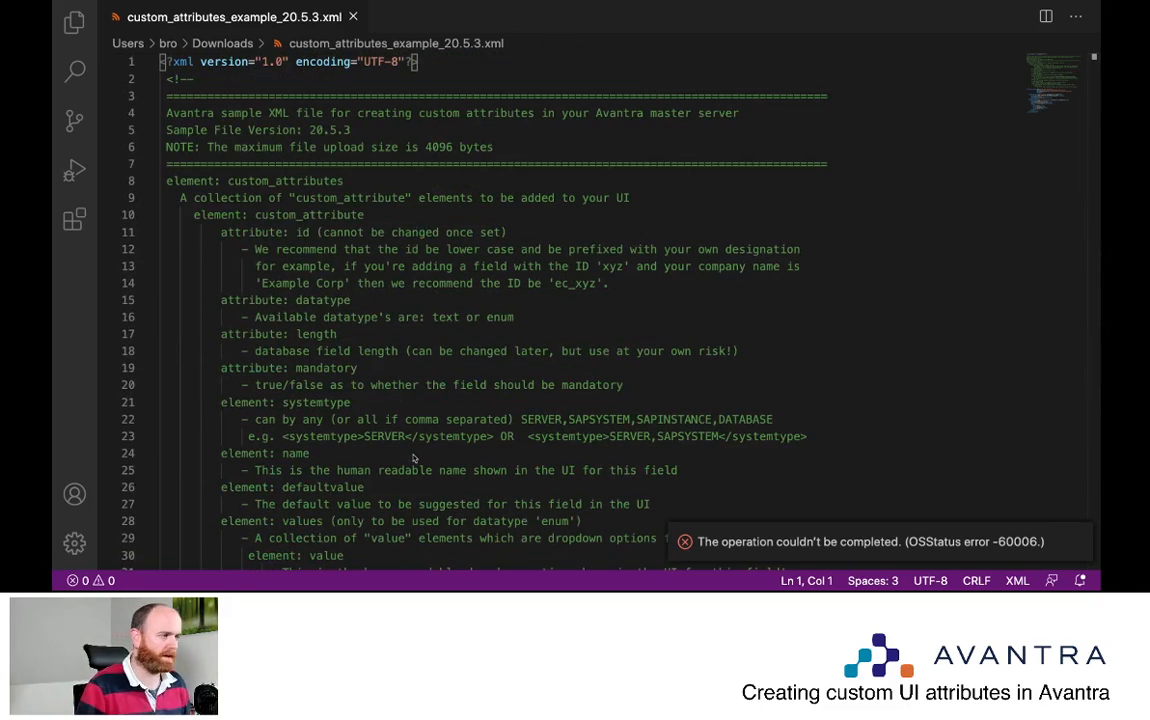
left_click(171, 78)
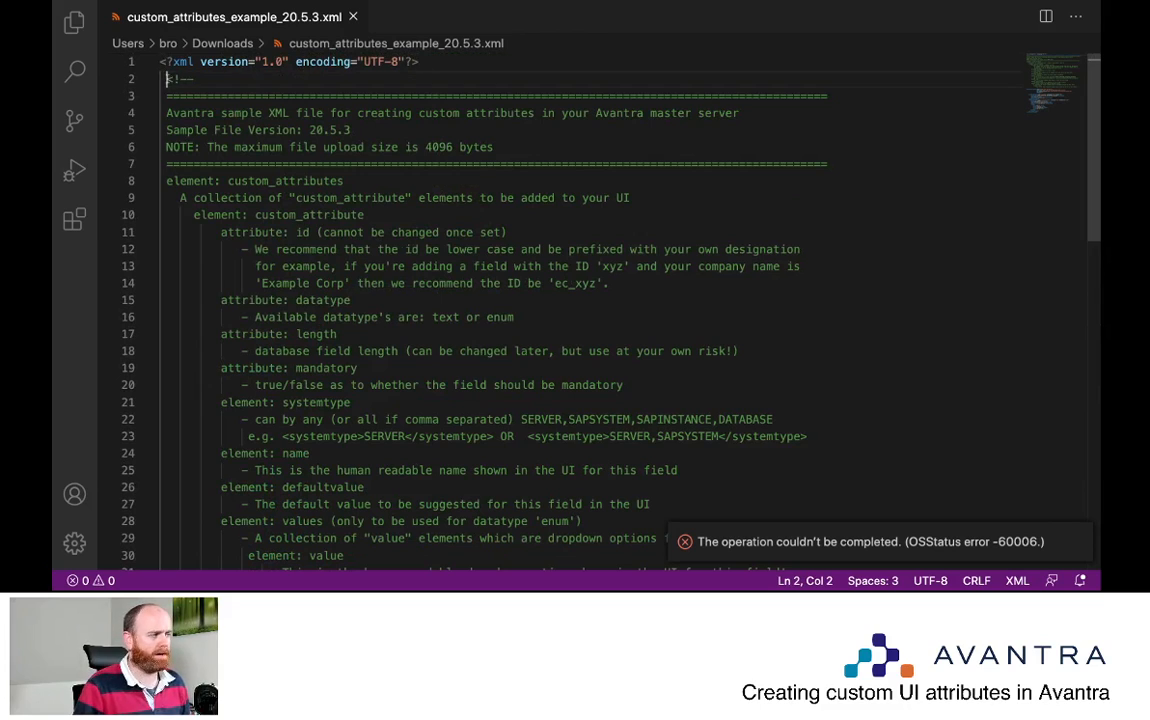
left_click_drag(171, 78, 568, 504)
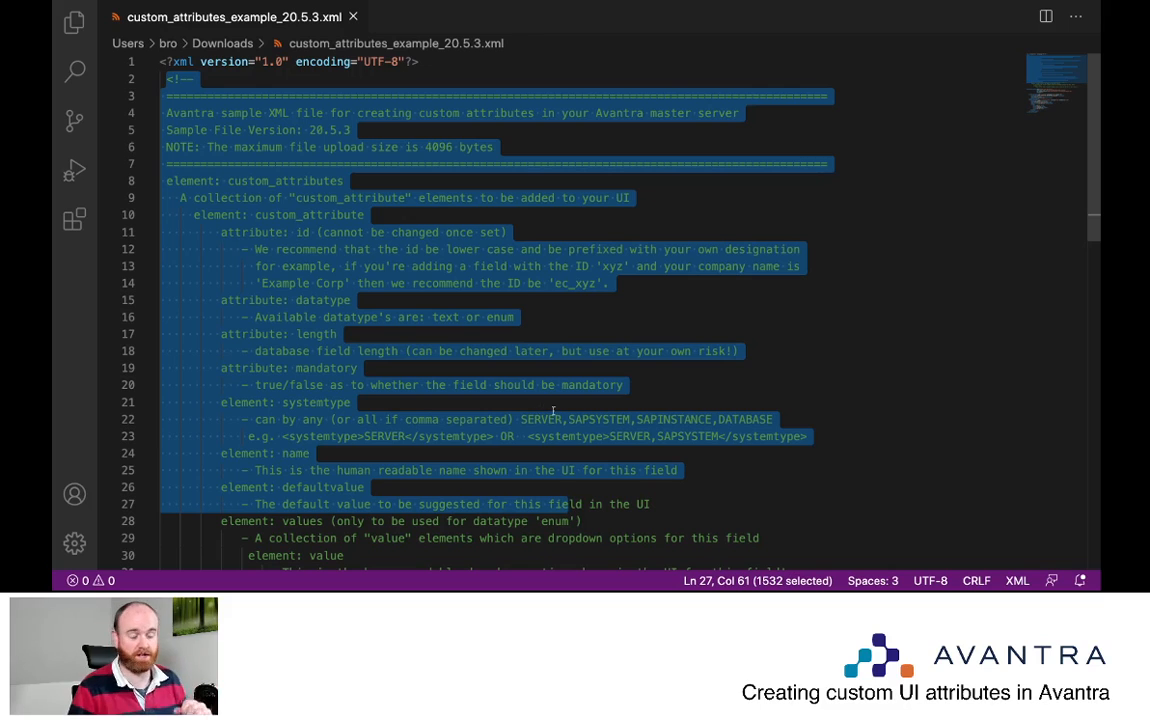
left_click(541, 407)
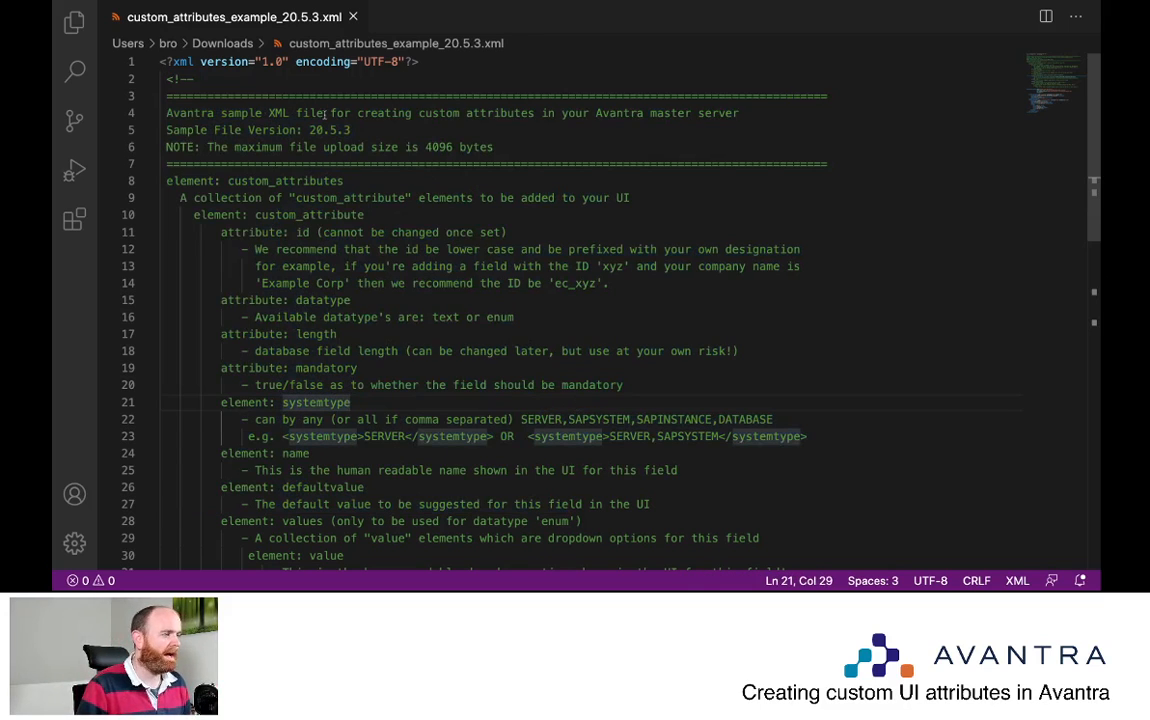
left_click_drag(262, 147, 486, 147)
left_click(493, 147)
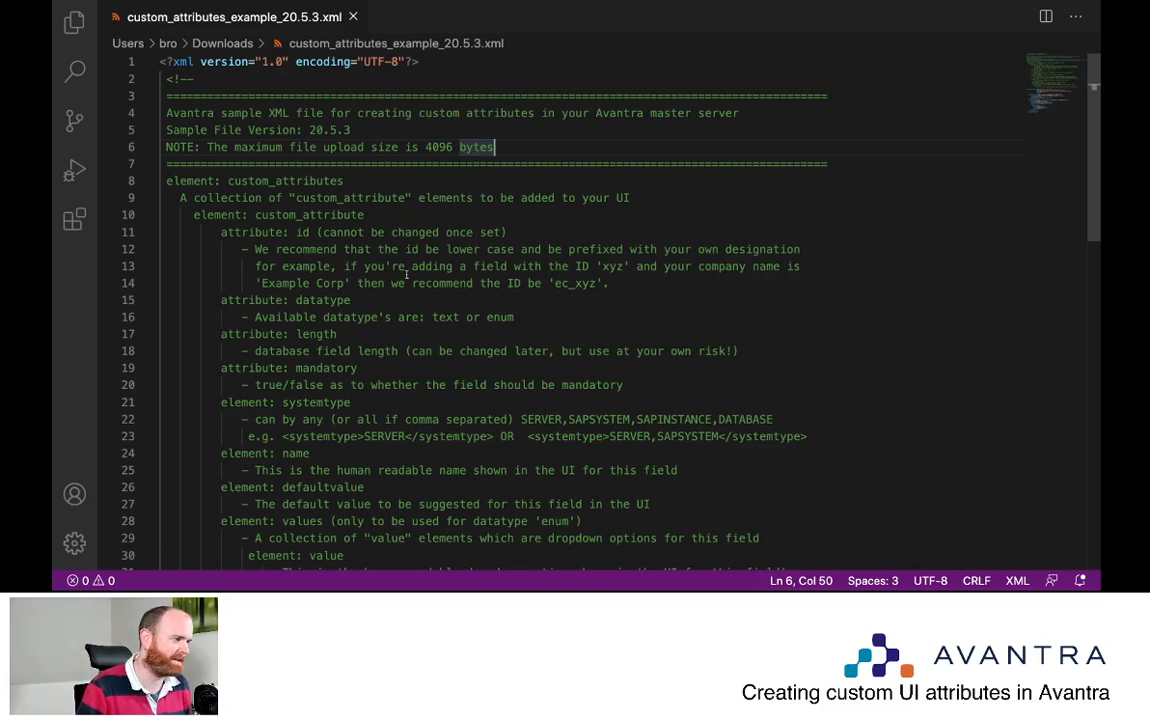
scroll(300, 230, "down", 4)
scroll(257, 217, "up", 3)
scroll(257, 217, "up", 2)
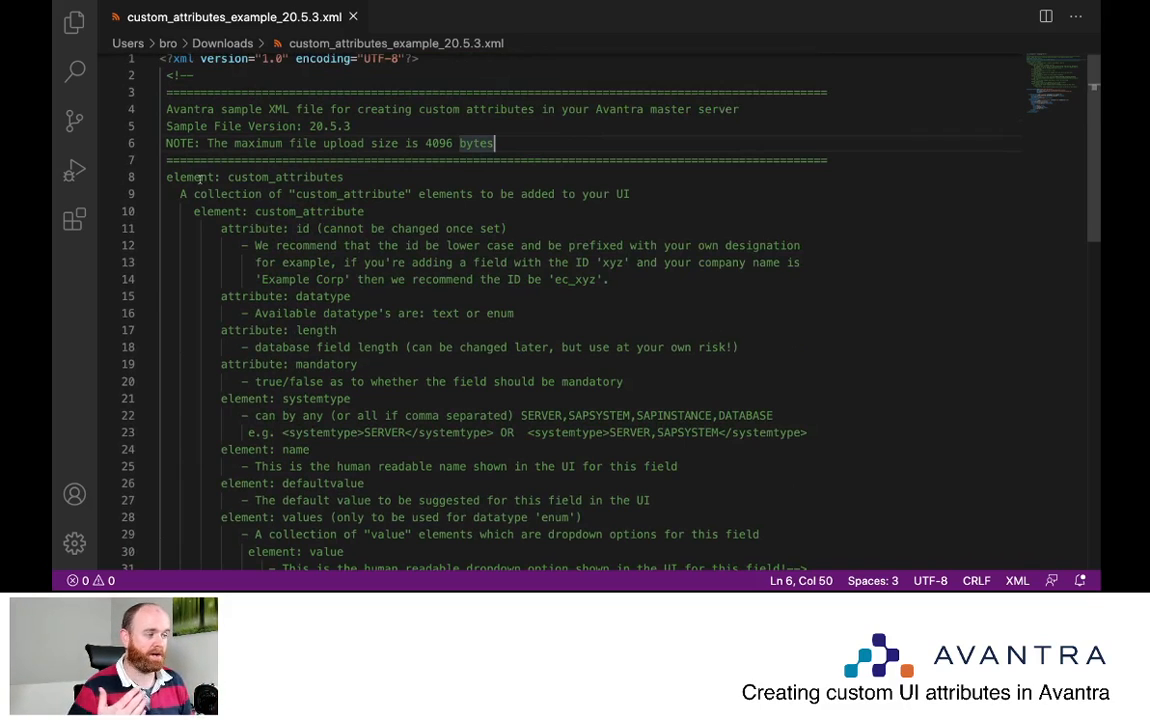
left_click(224, 228)
left_click_drag(224, 228, 316, 228)
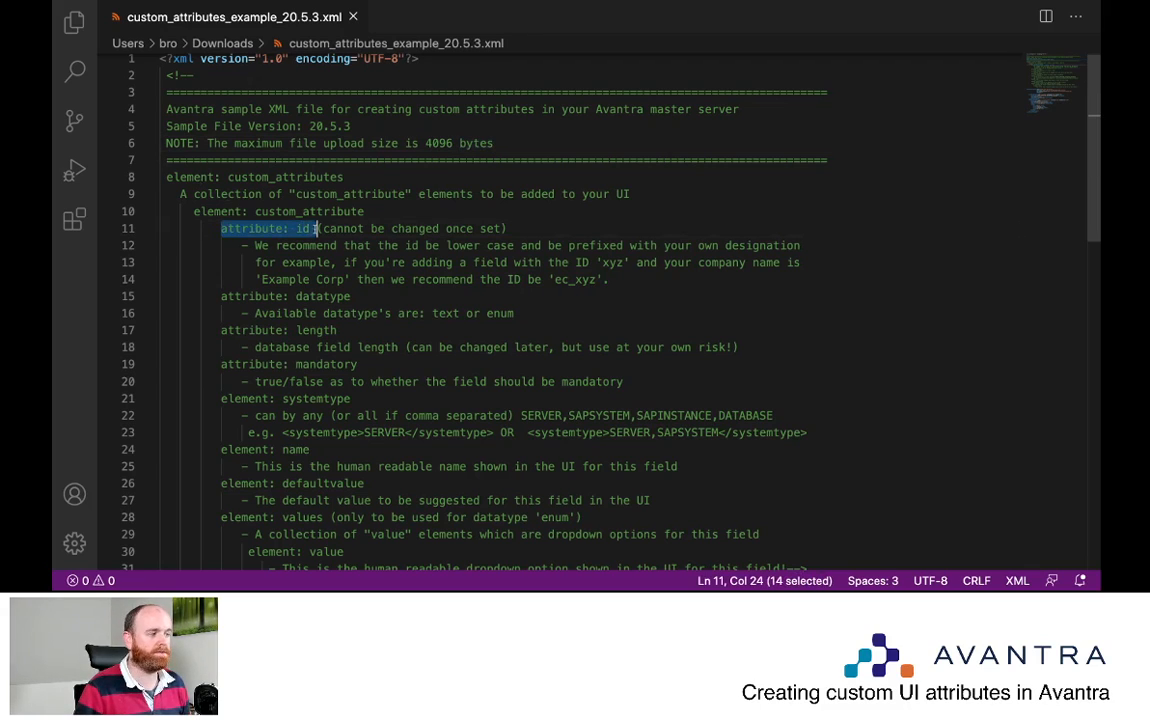
left_click_drag(235, 296, 333, 296)
left_click(303, 228)
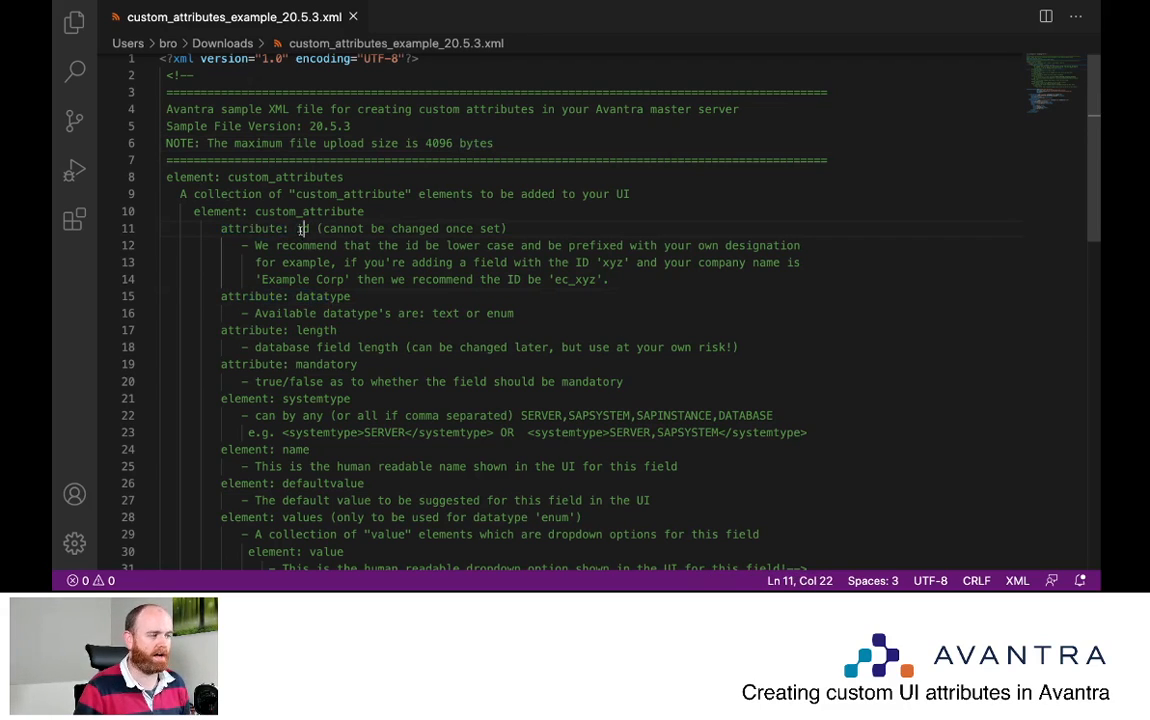
left_click(316, 296)
left_click_drag(324, 364, 331, 365)
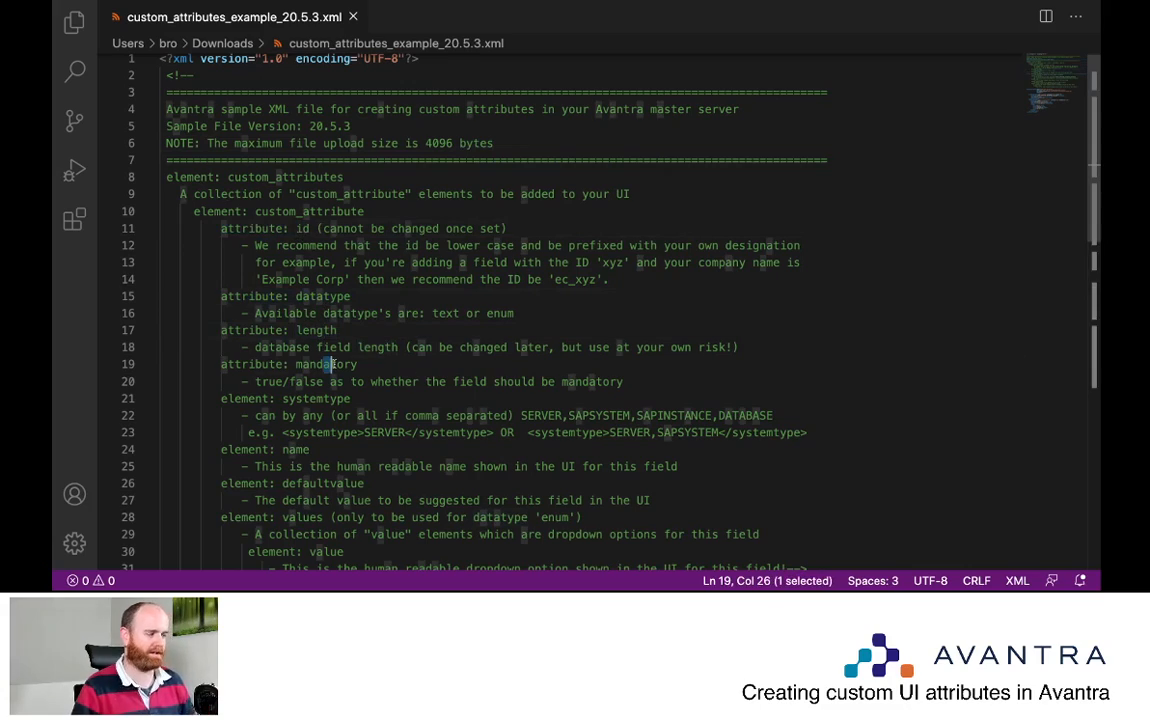
scroll(334, 362, "down", 8)
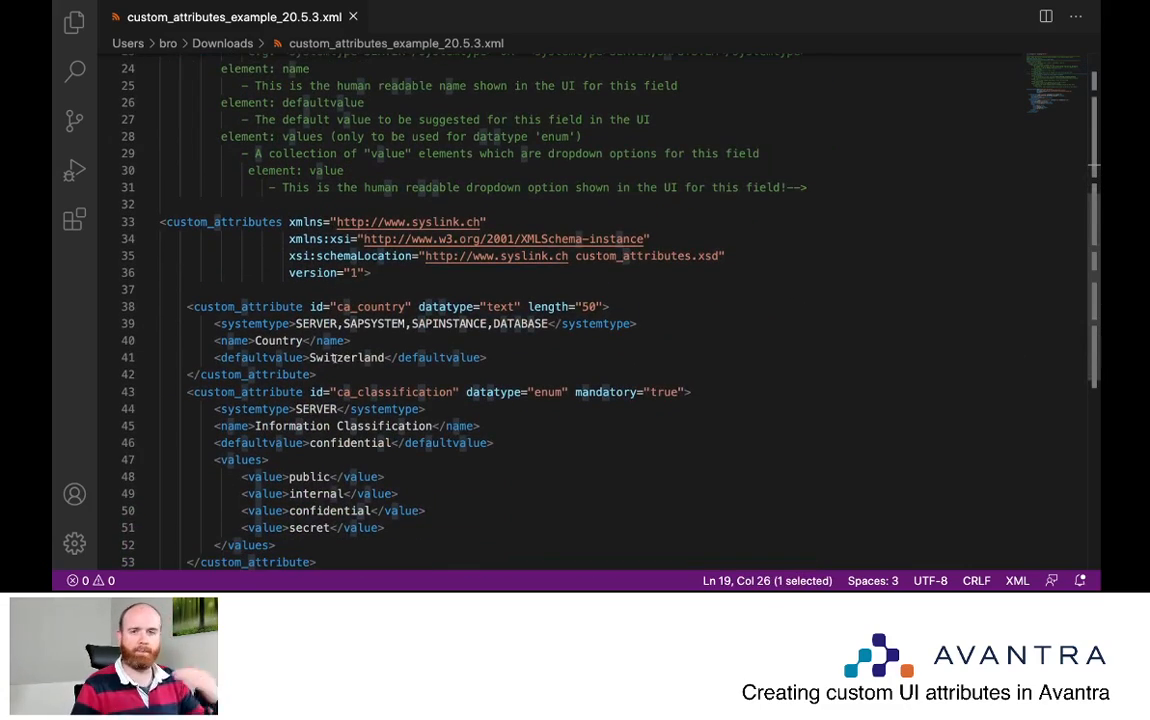
scroll(322, 357, "down", 4)
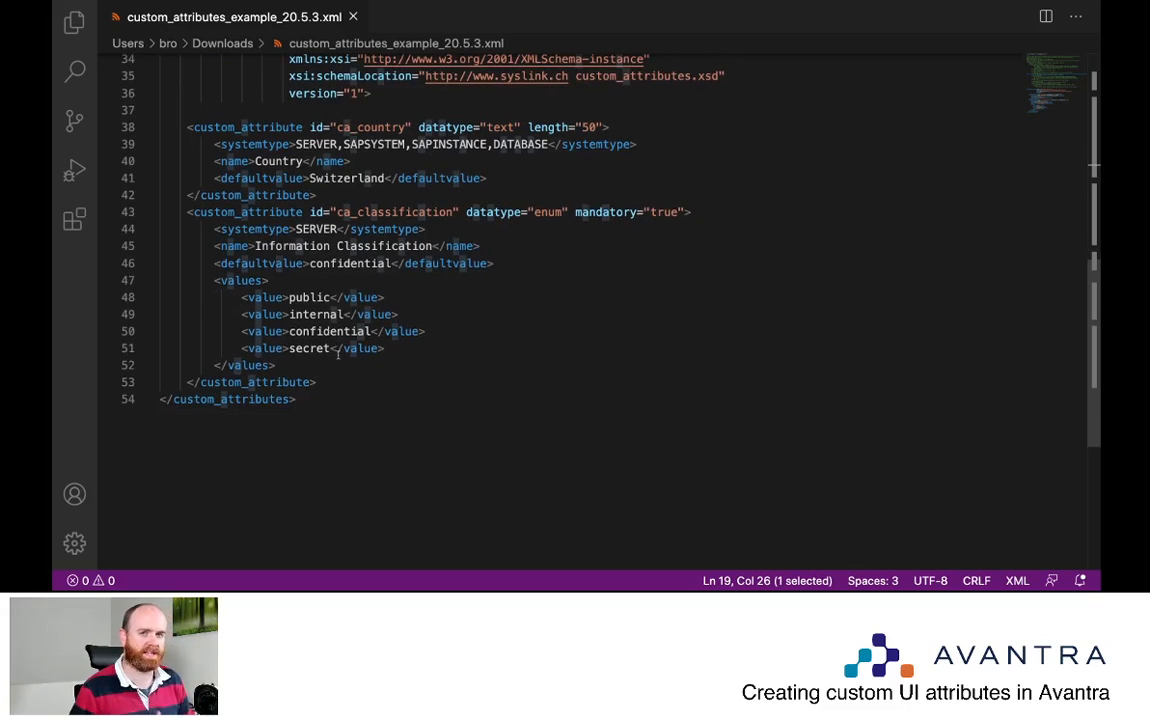
scroll(338, 353, "up", 6)
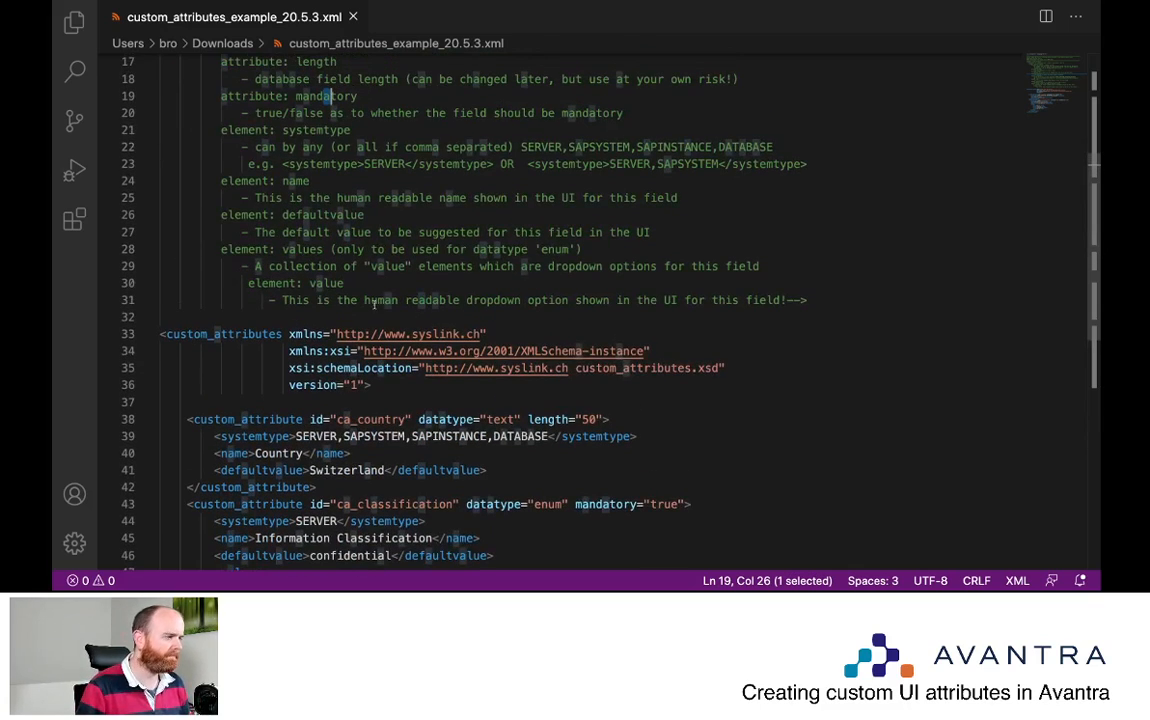
scroll(315, 315, "down", 4)
scroll(315, 315, "up", 4)
left_click_drag(810, 345, 148, 77)
Delete the comment block and inspect the ca_country definition and its SAPSYSTEM system type
key("BackSpace")
key("BackSpace")
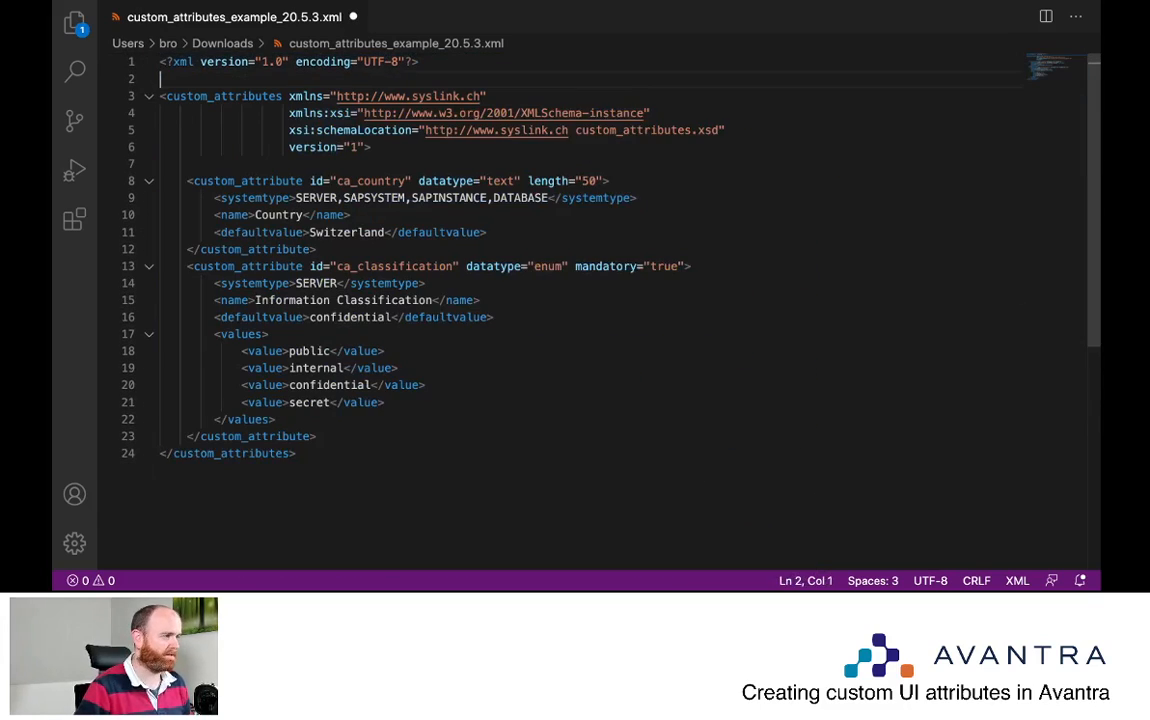
left_click(457, 298)
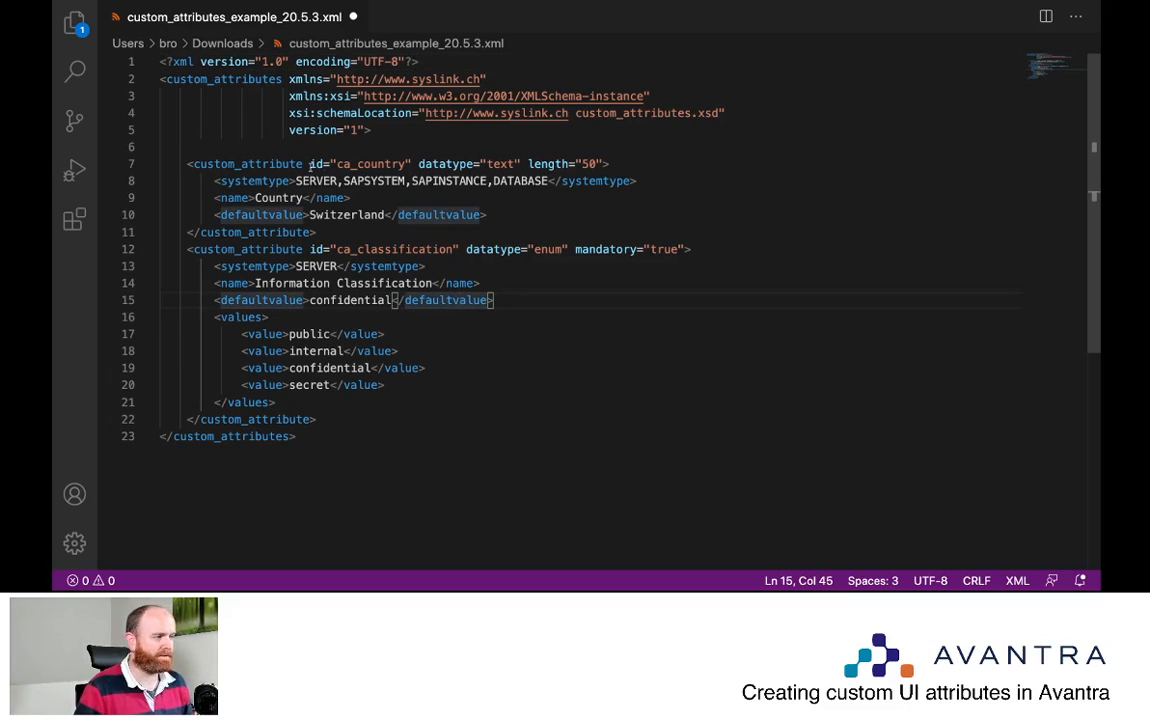
left_click(196, 164)
left_click_drag(310, 164, 413, 164)
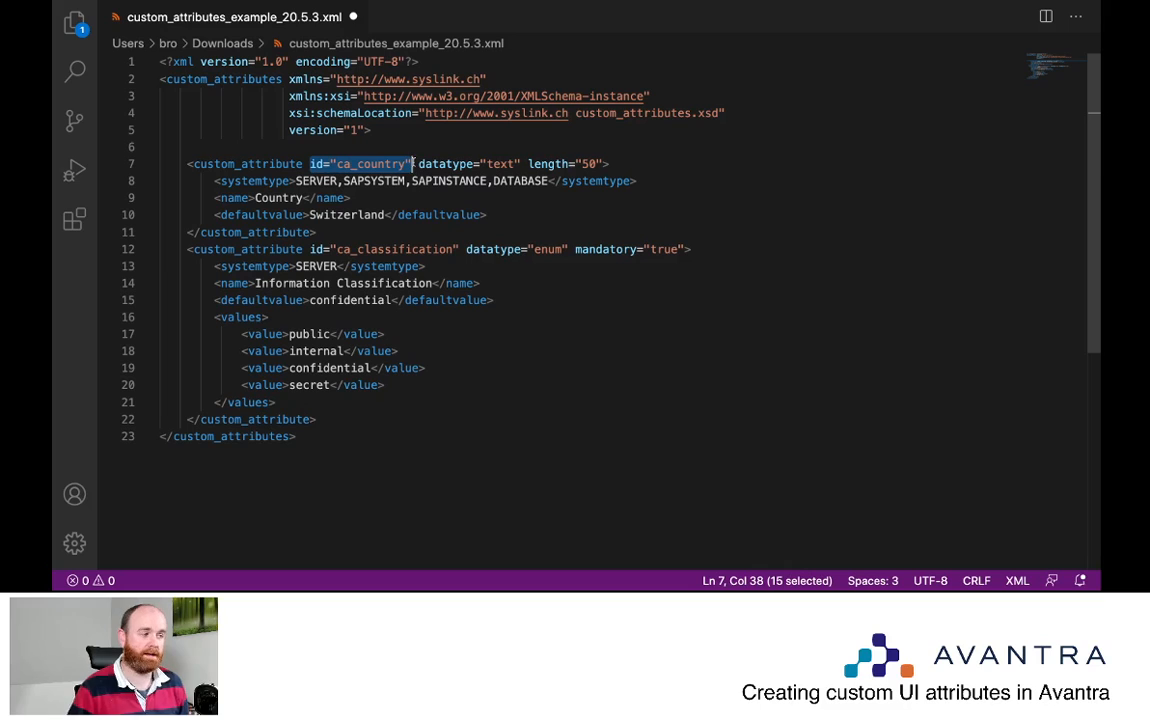
left_click(399, 181)
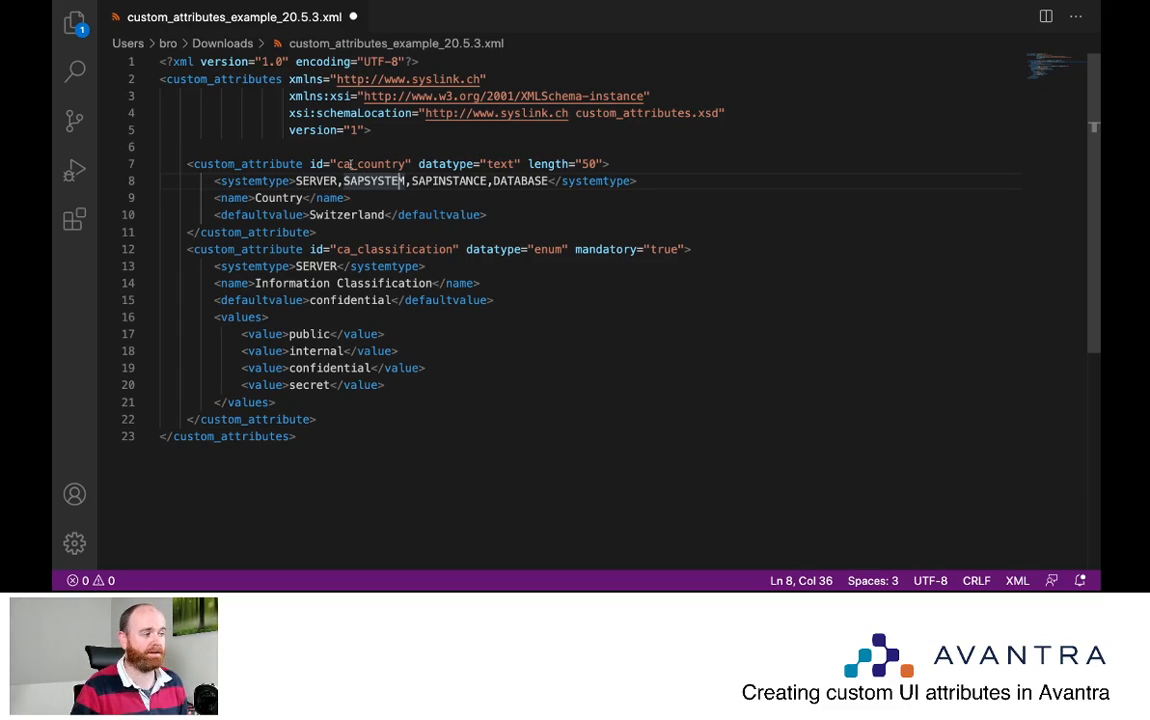
Rename the ca_country prefix to av, compare the text and enum datatypes, then undo all edits
left_click_drag(352, 164, 337, 164)
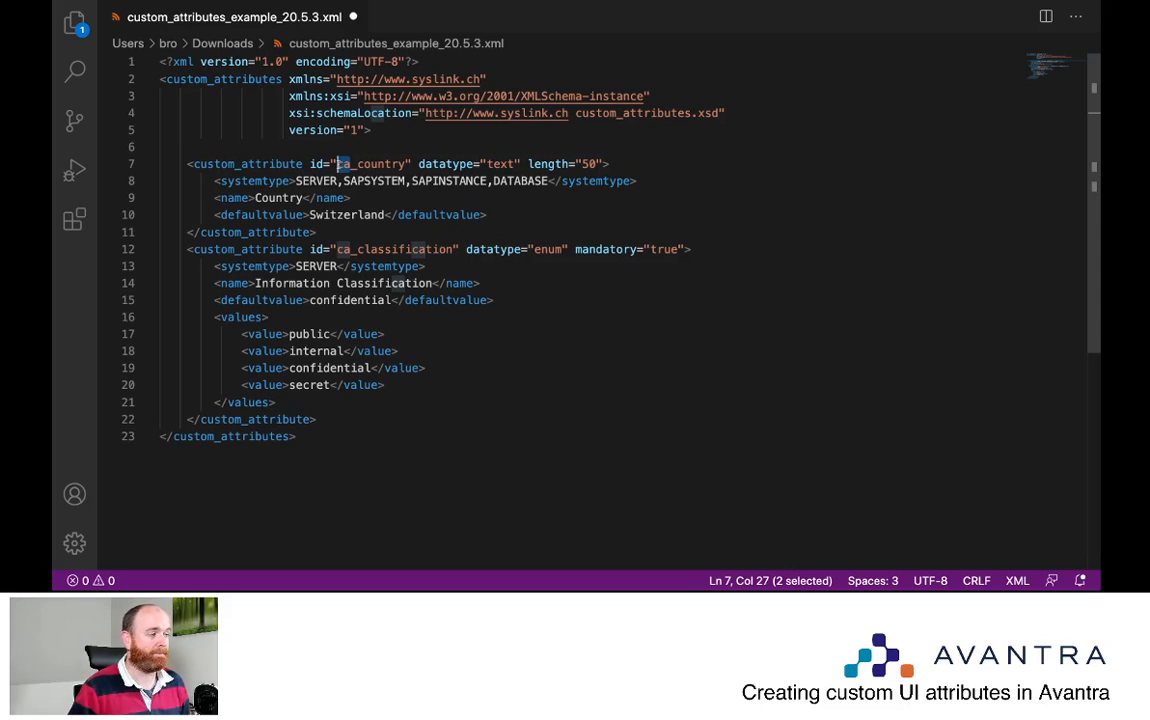
type("av")
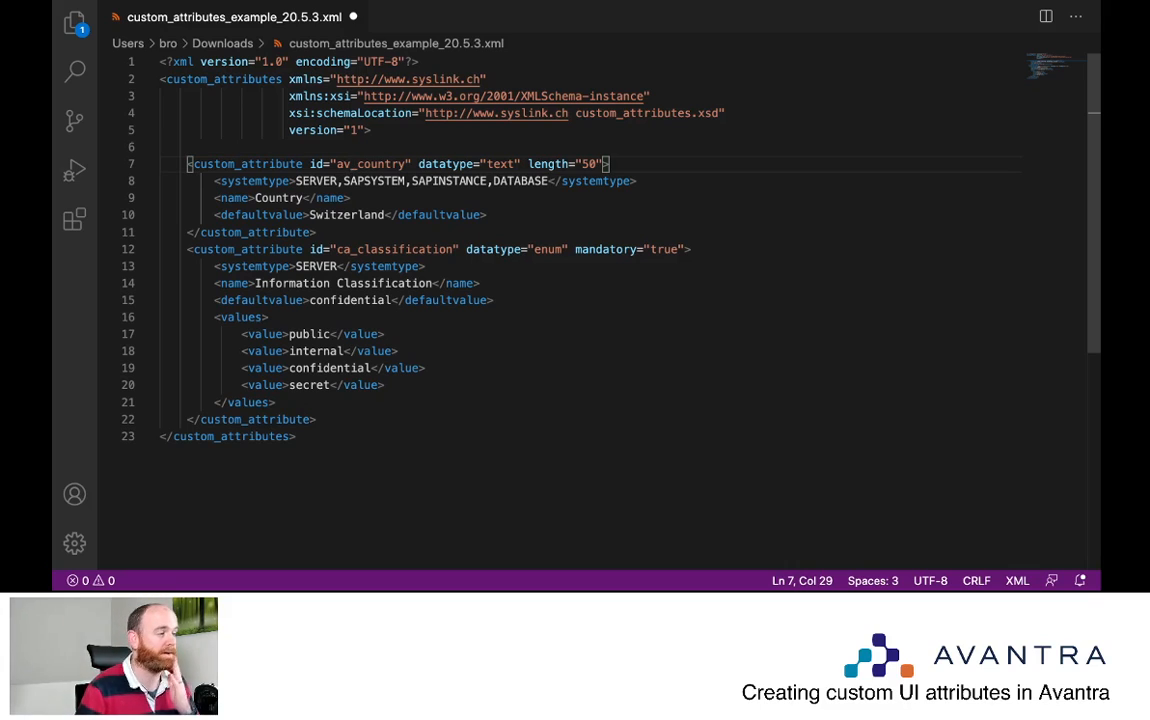
left_click_drag(334, 164, 406, 163)
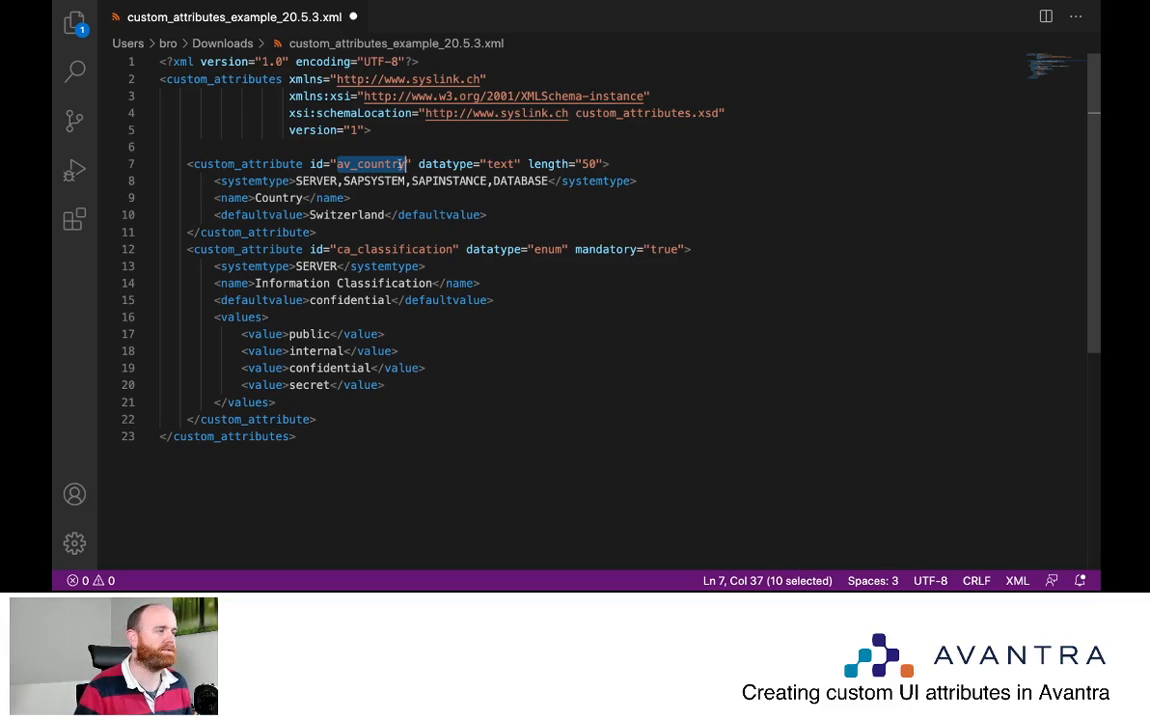
left_click_drag(489, 164, 515, 164)
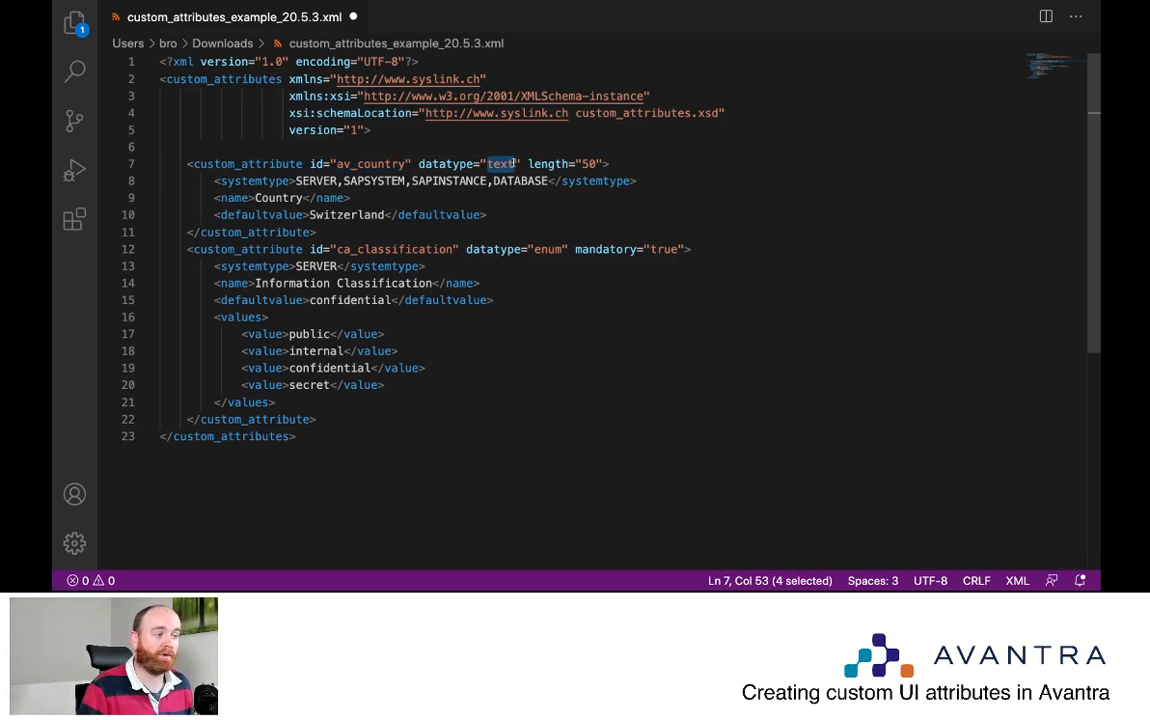
left_click(548, 250)
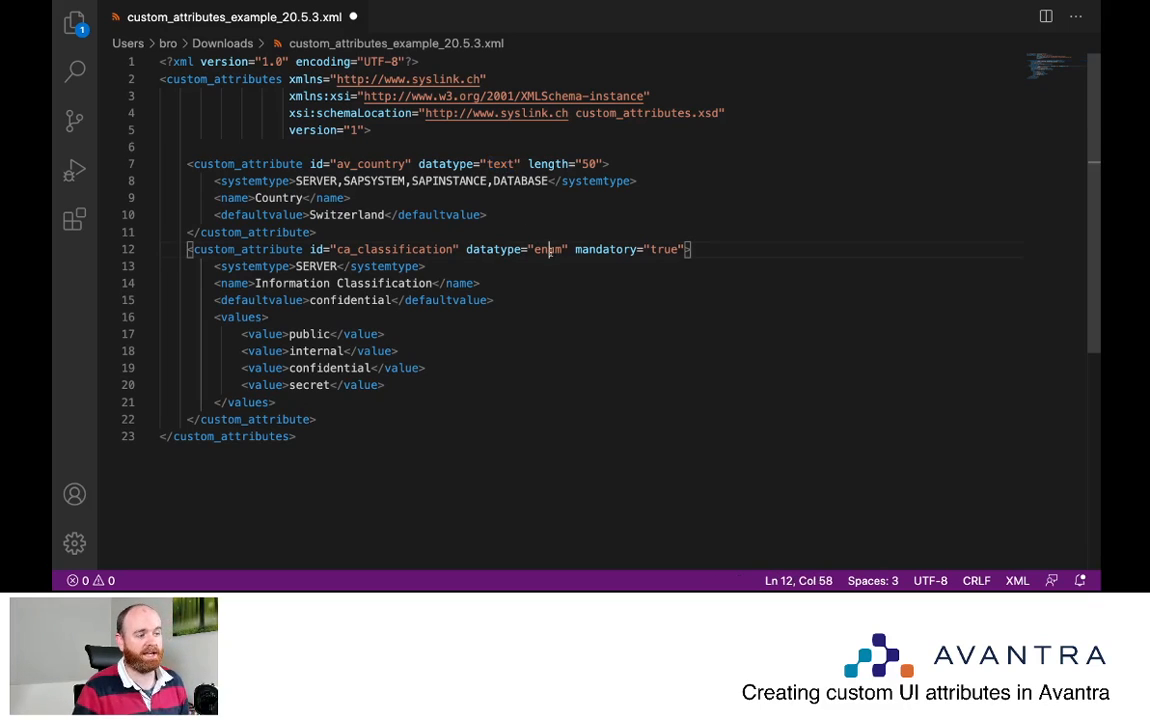
left_click(507, 164)
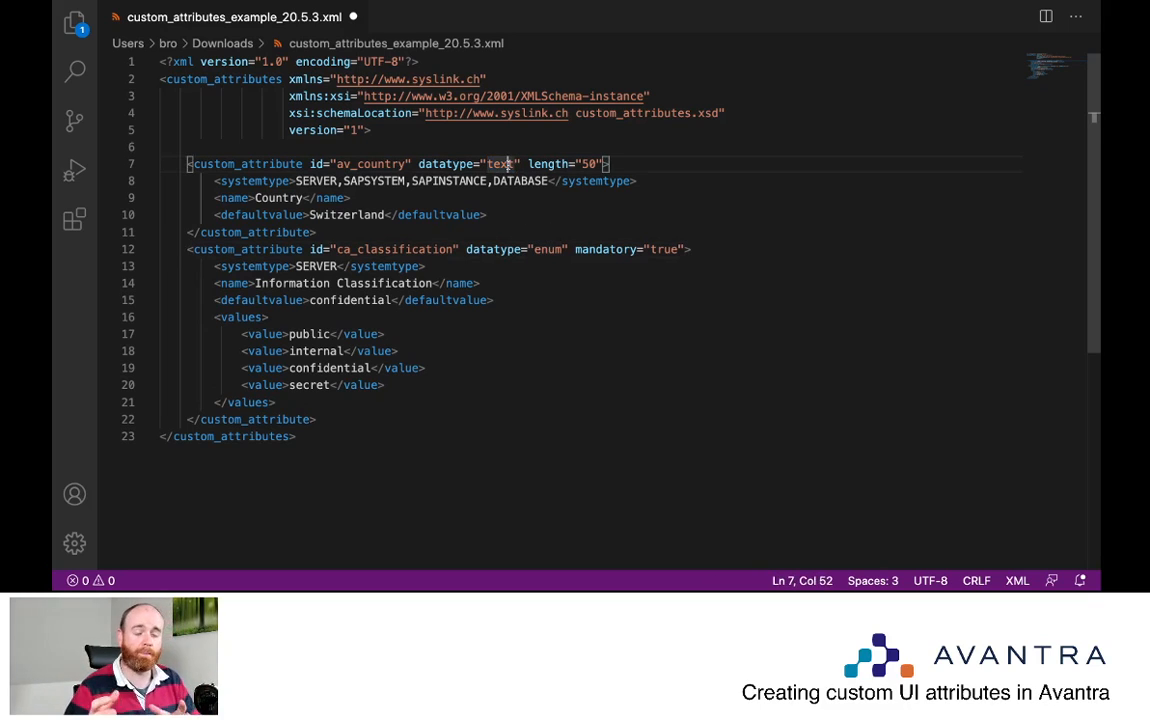
key("super+z")
key("super+z")
key("super+z")
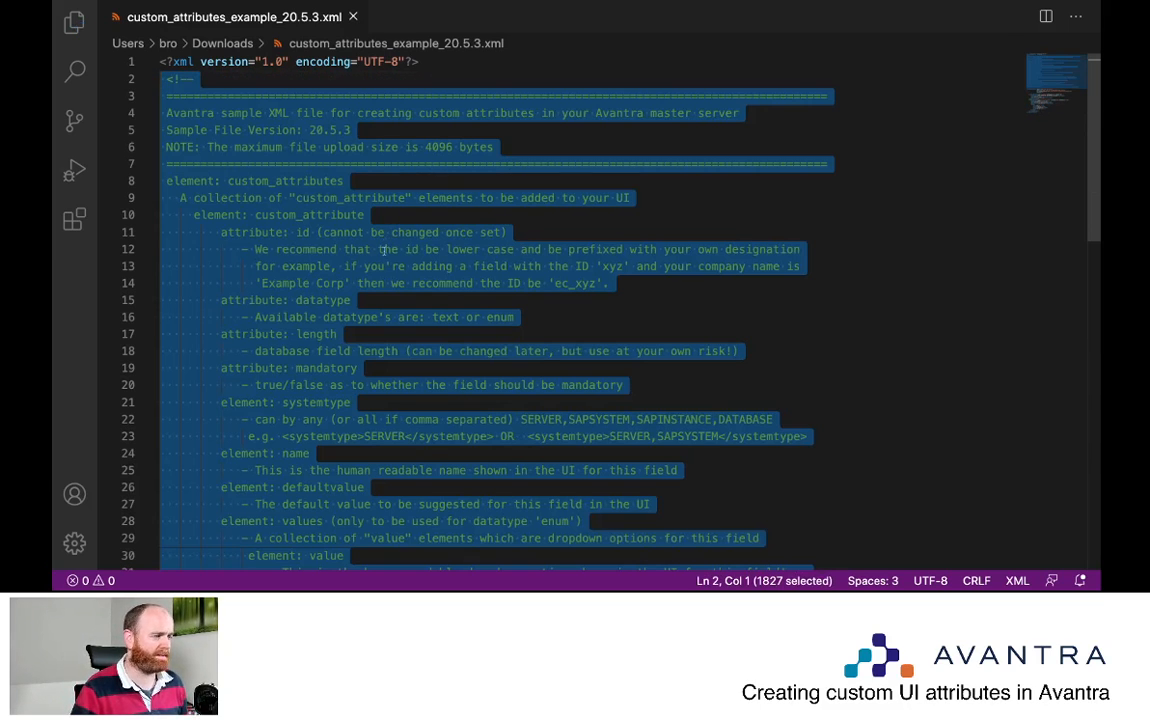
Highlight the comment's note that datatypes are text or enum, then review the length description
left_click(381, 249)
left_click_drag(516, 317, 276, 317)
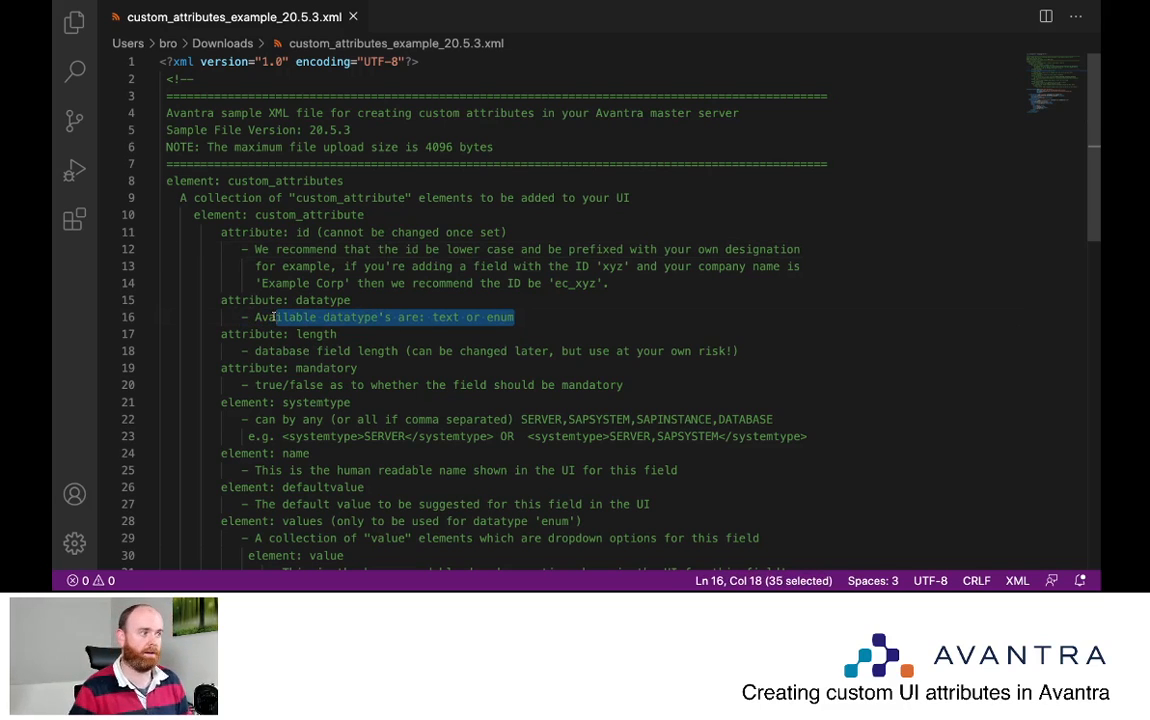
left_click(405, 333)
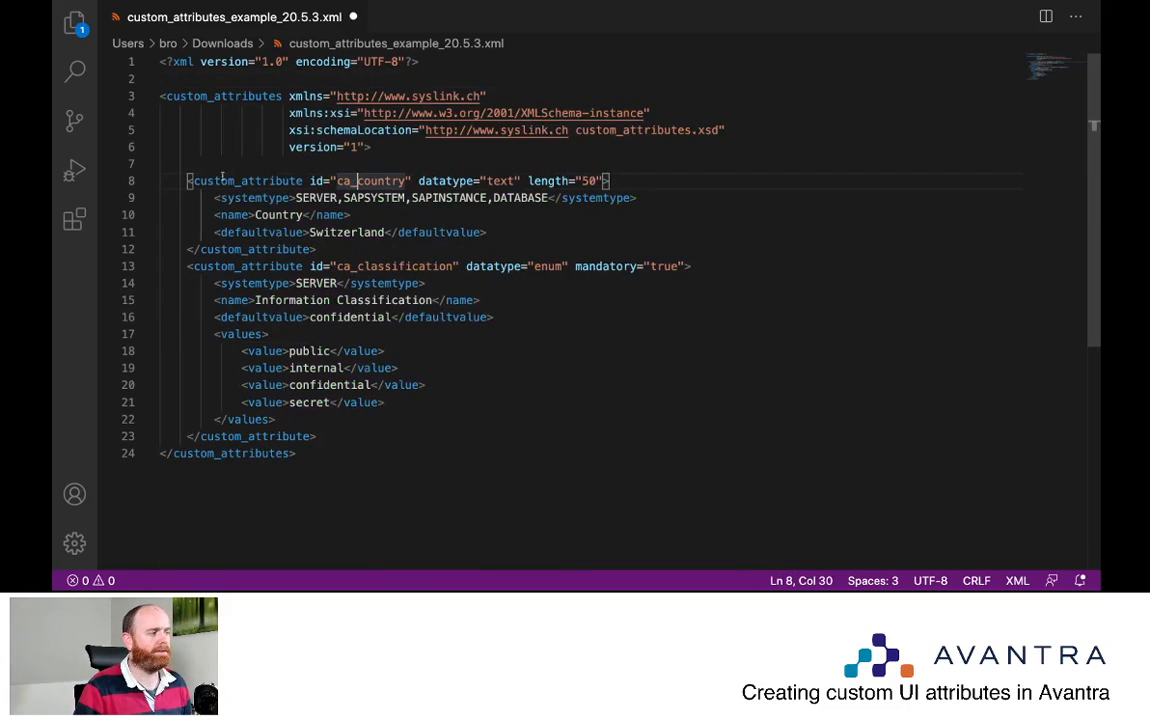
left_click_drag(309, 181, 609, 181)
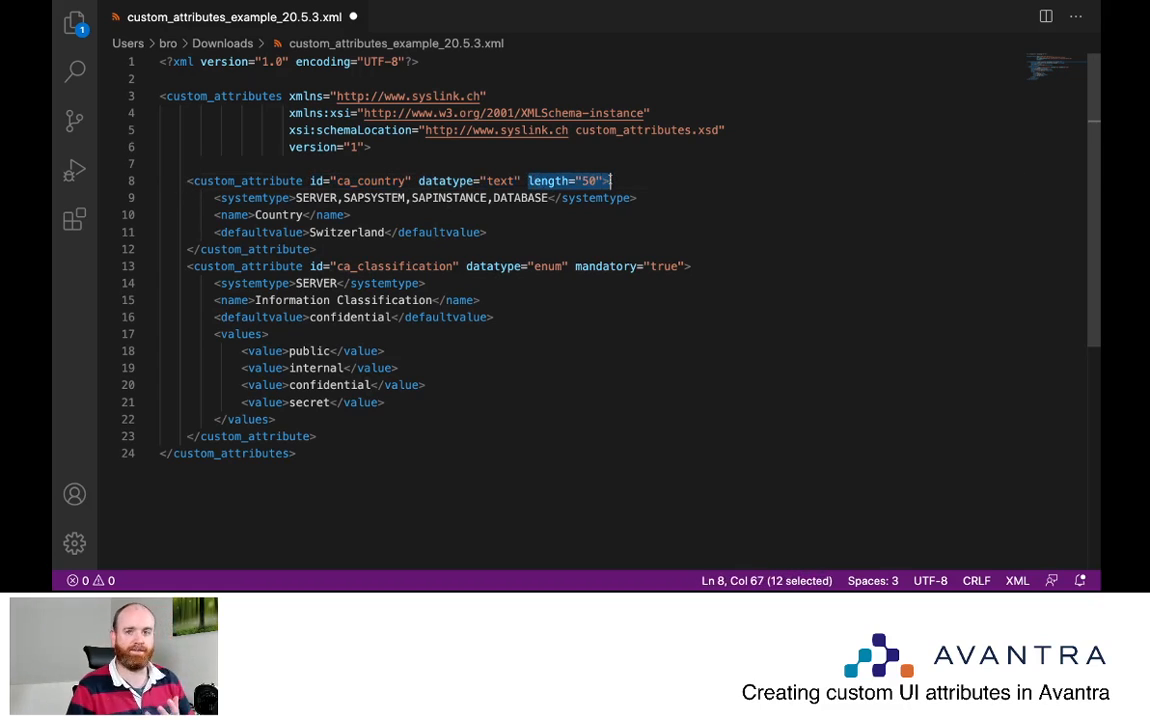
left_click(378, 181)
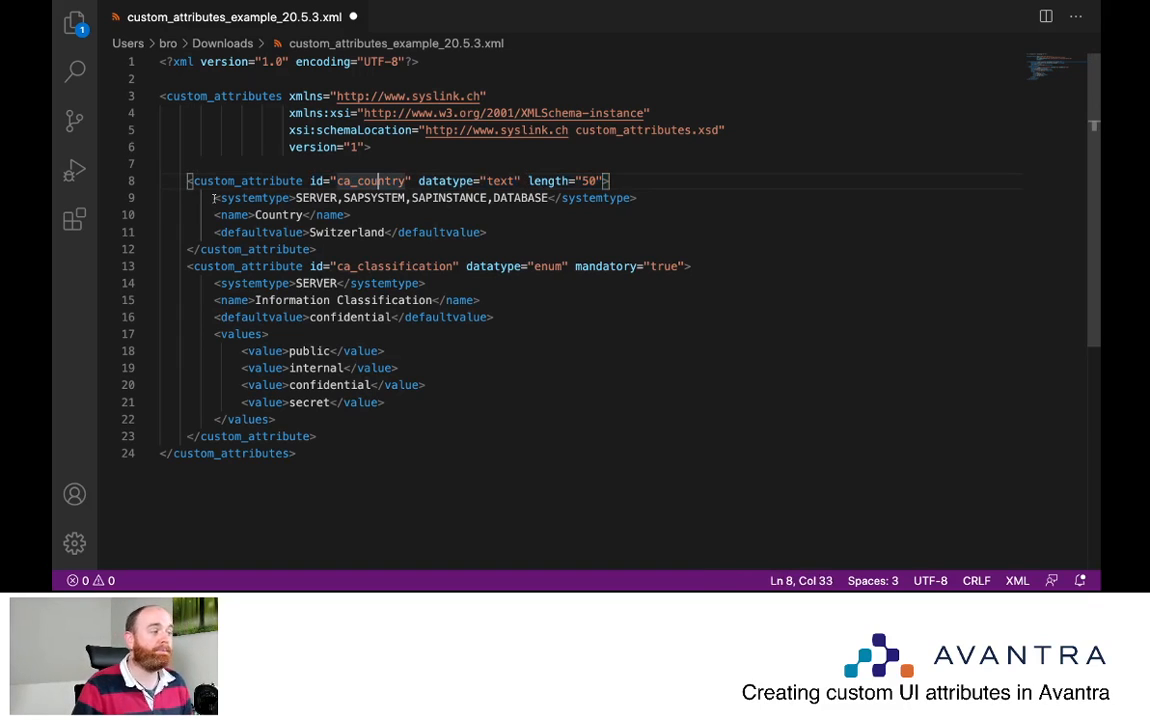
left_click_drag(213, 197, 641, 198)
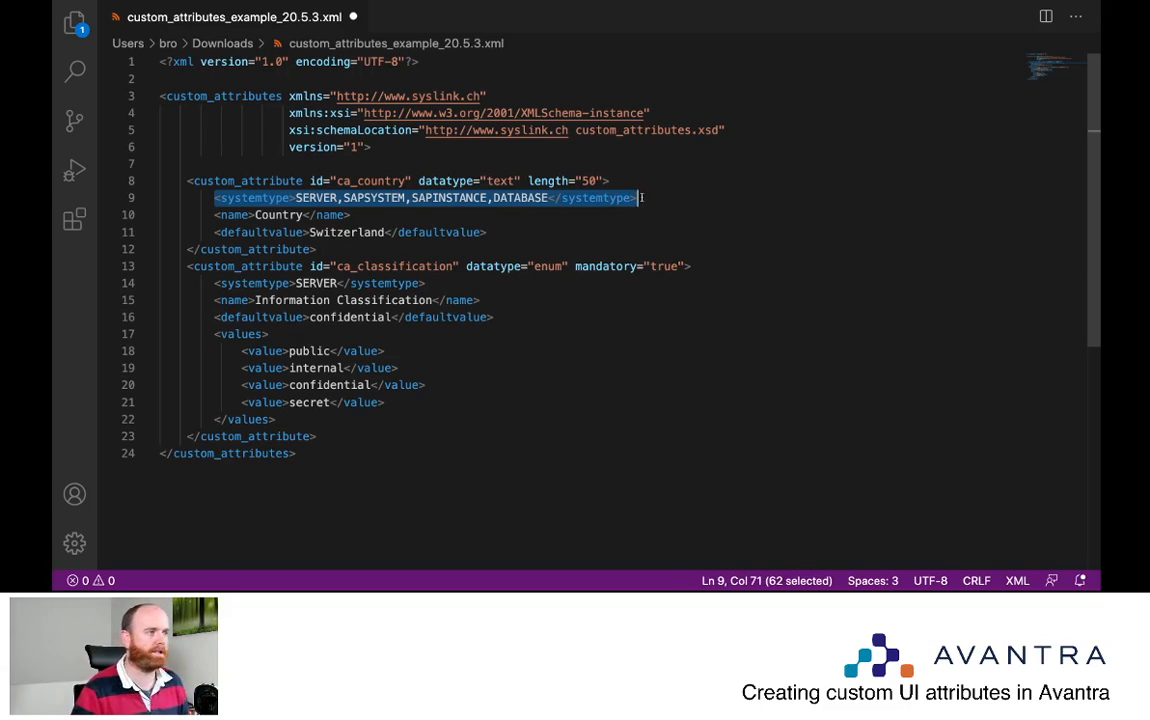
left_click(367, 213)
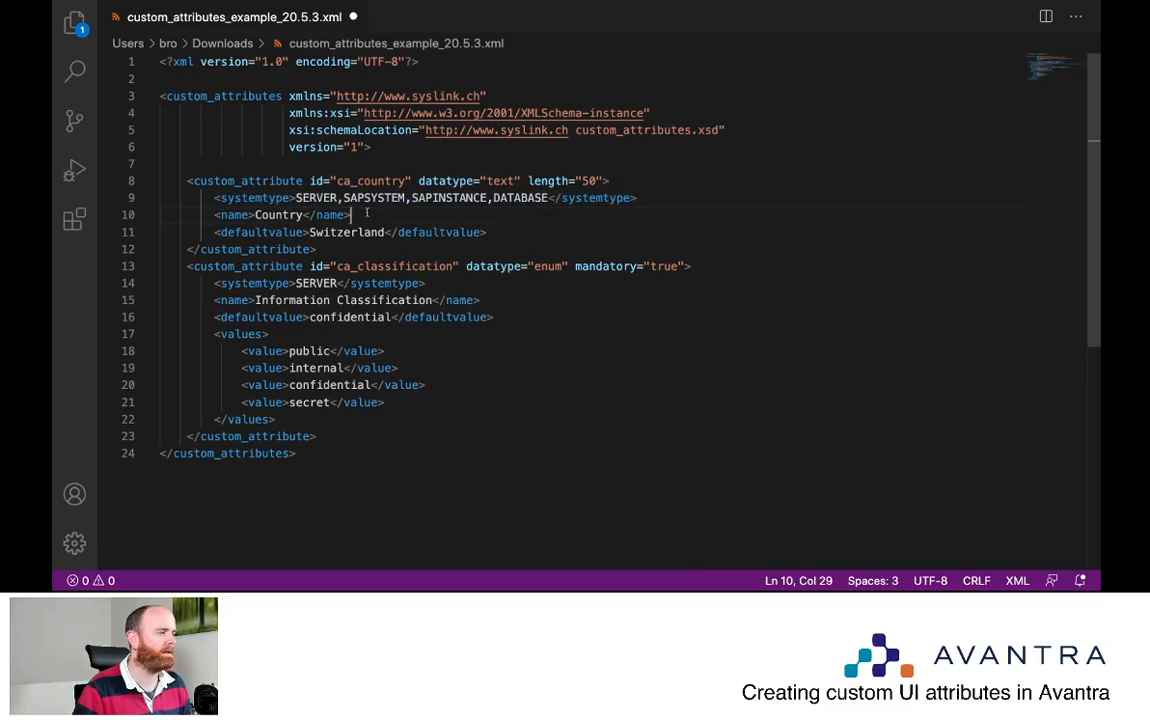
left_click(314, 198)
left_click(404, 198)
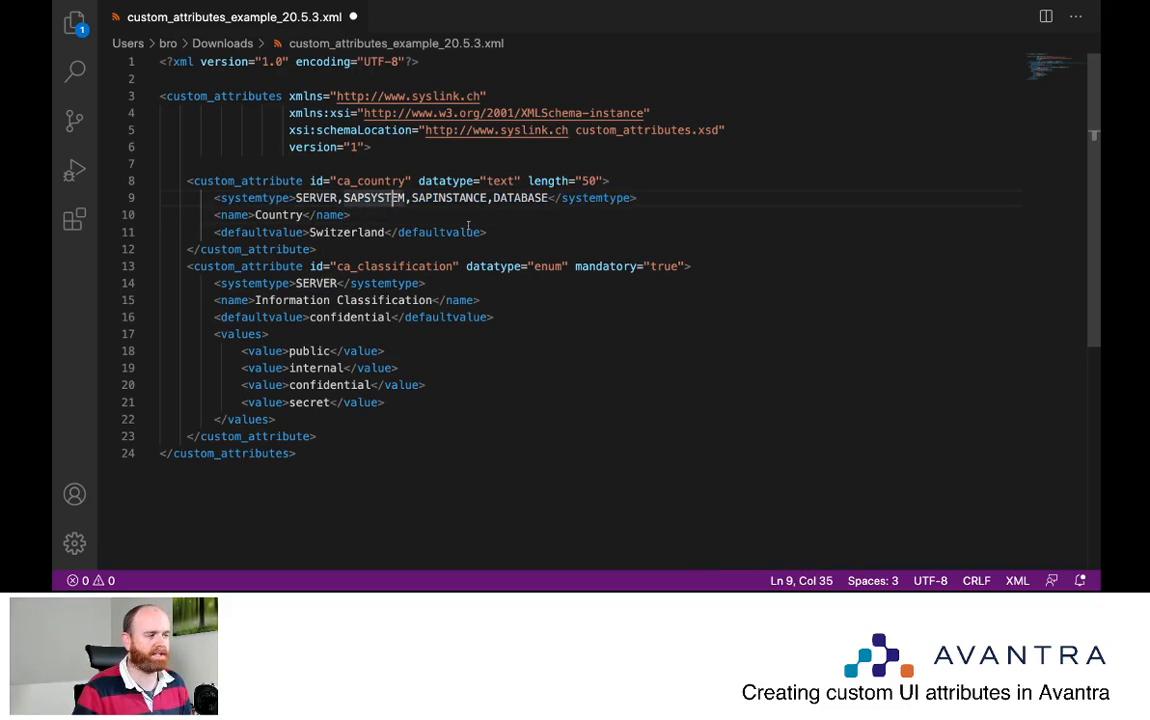
left_click(492, 198)
left_click(540, 198)
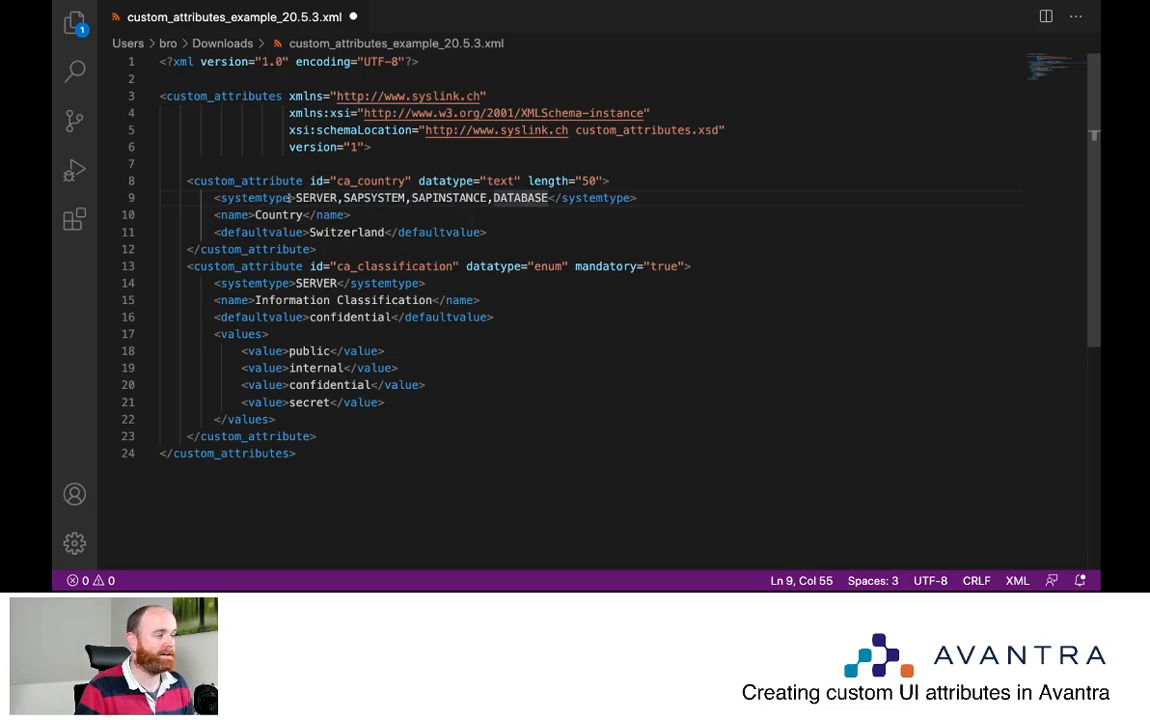
left_click_drag(337, 181, 407, 181)
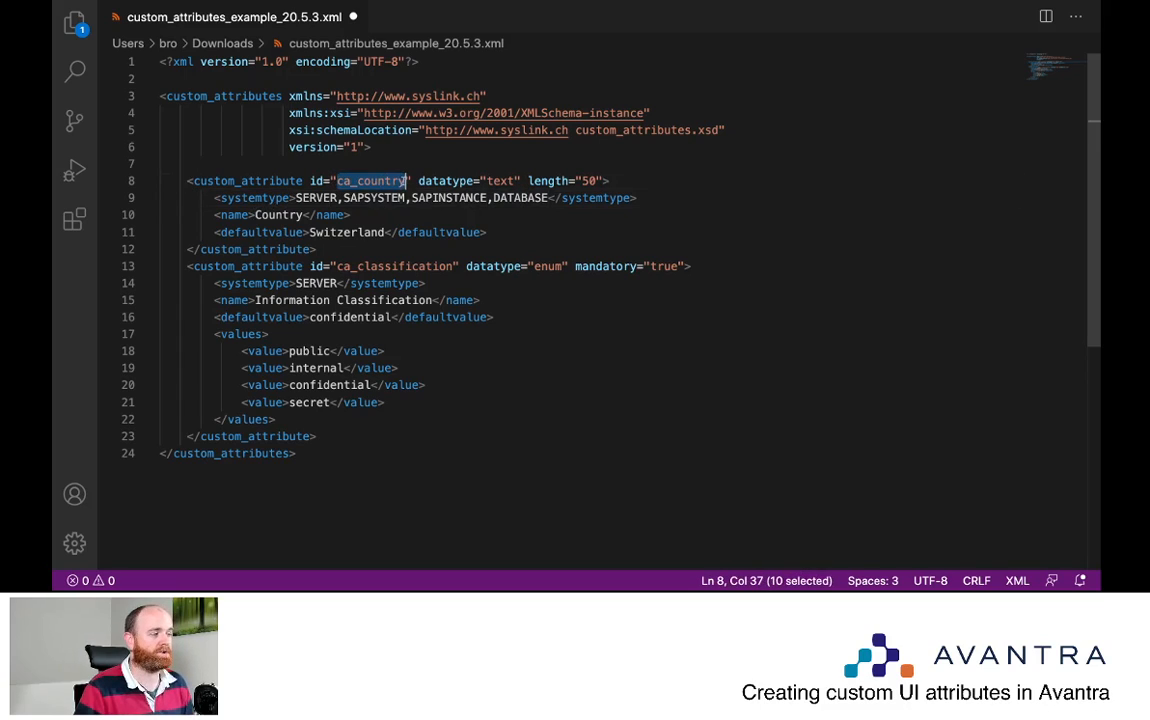
left_click_drag(255, 215, 305, 215)
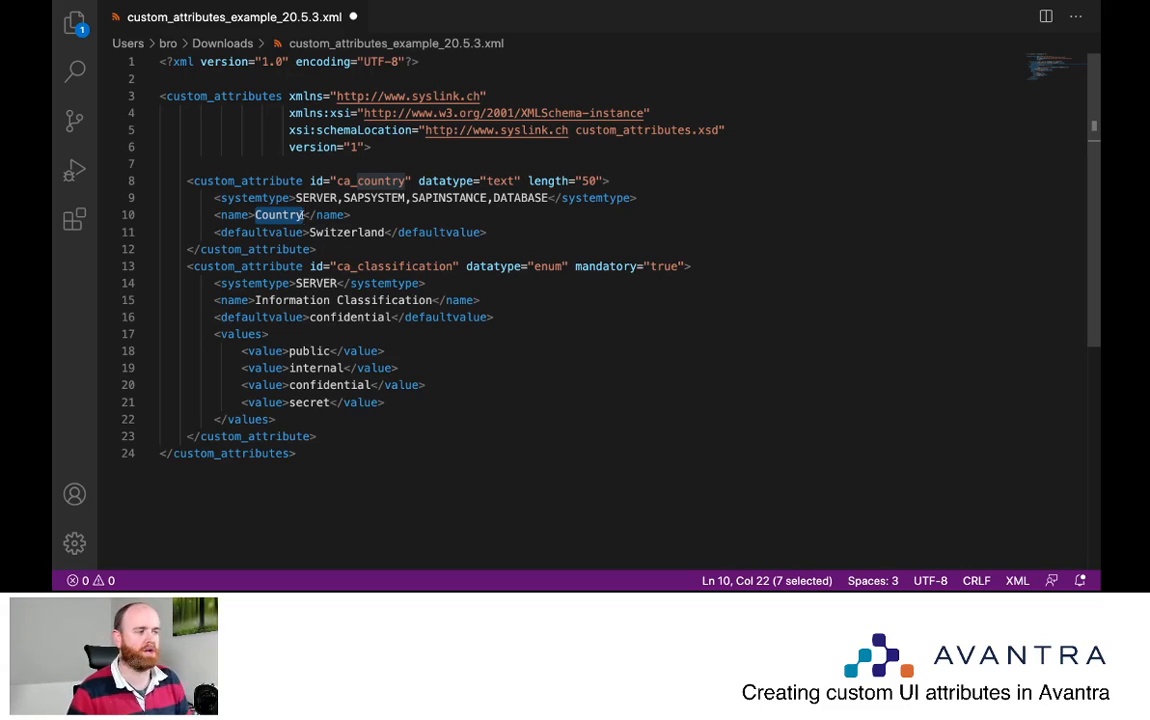
left_click(309, 215)
left_click_drag(256, 215, 455, 232)
left_click(262, 232)
left_click(480, 232)
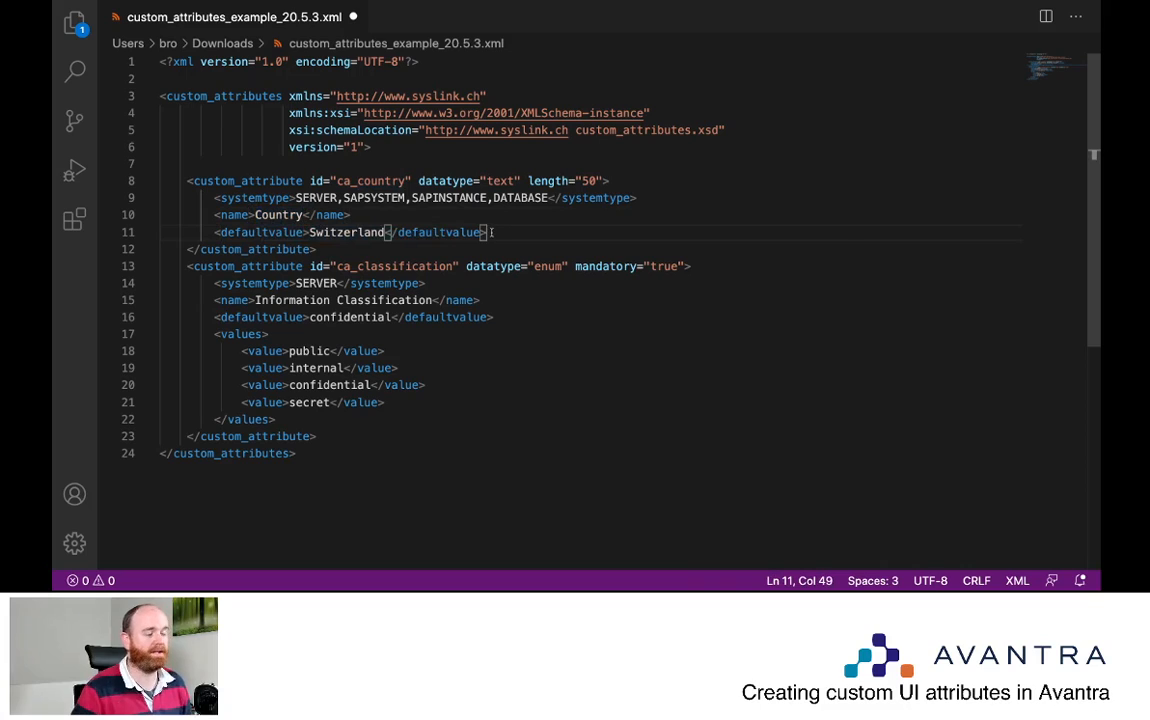
left_click(491, 232)
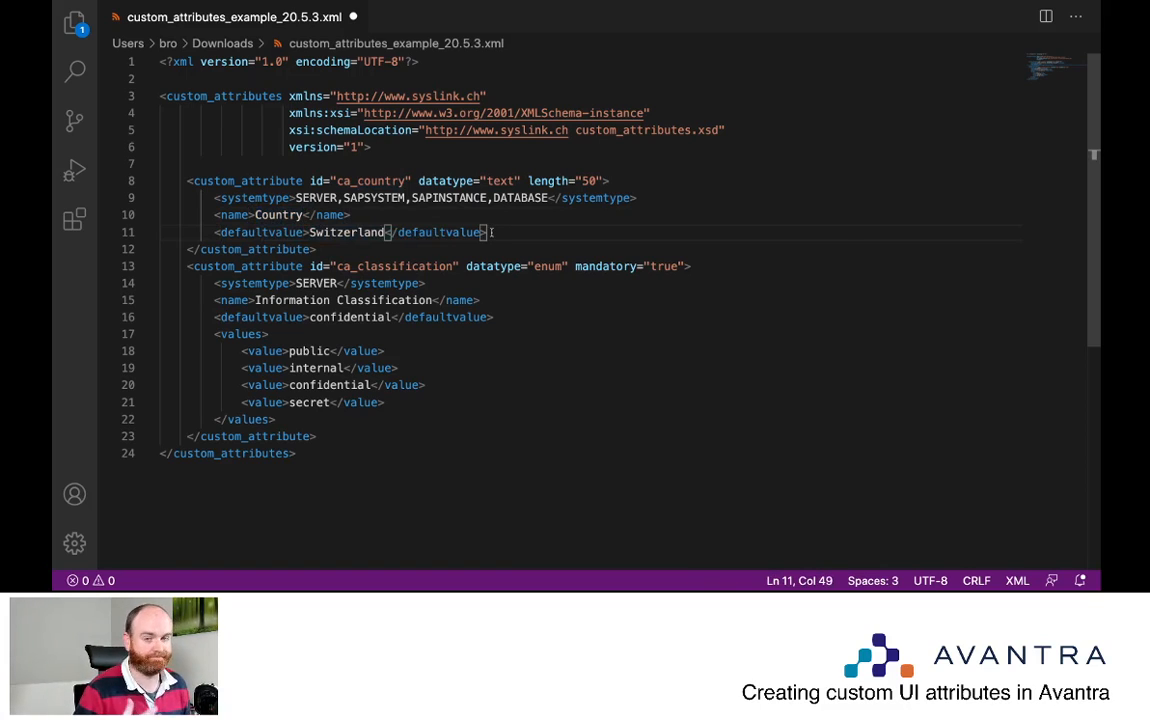
key("Left")
key("Down")
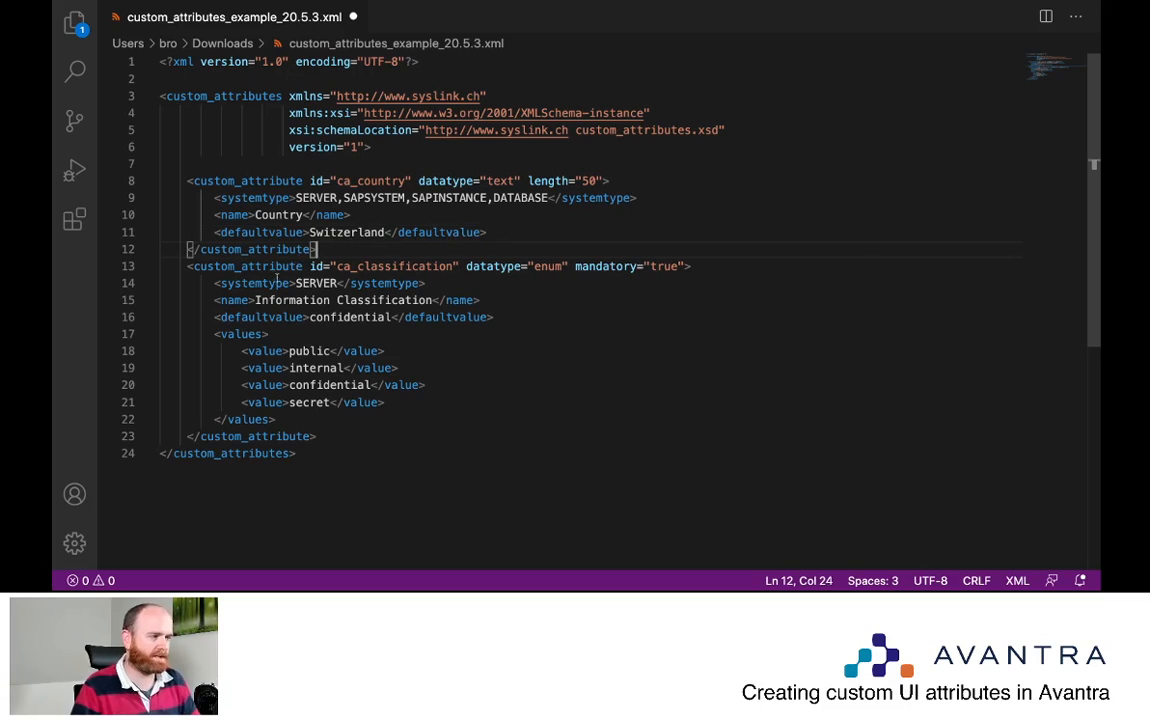
left_click_drag(206, 266, 455, 266)
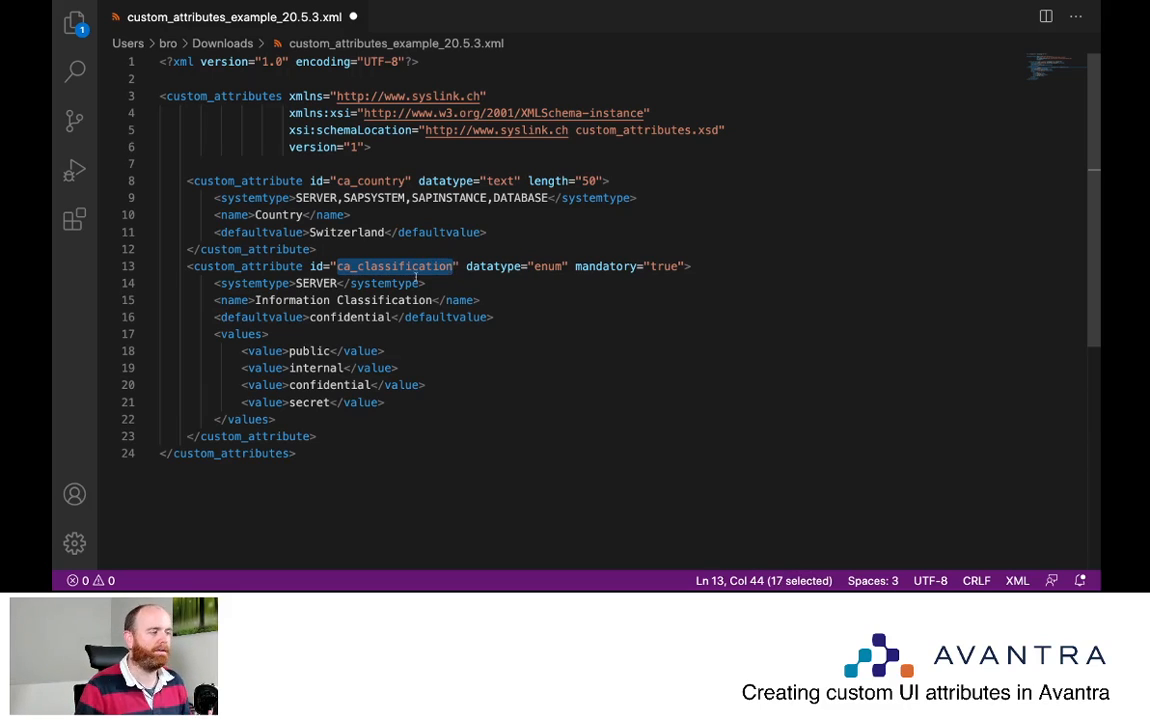
left_click(311, 283)
left_click_drag(338, 283, 295, 283)
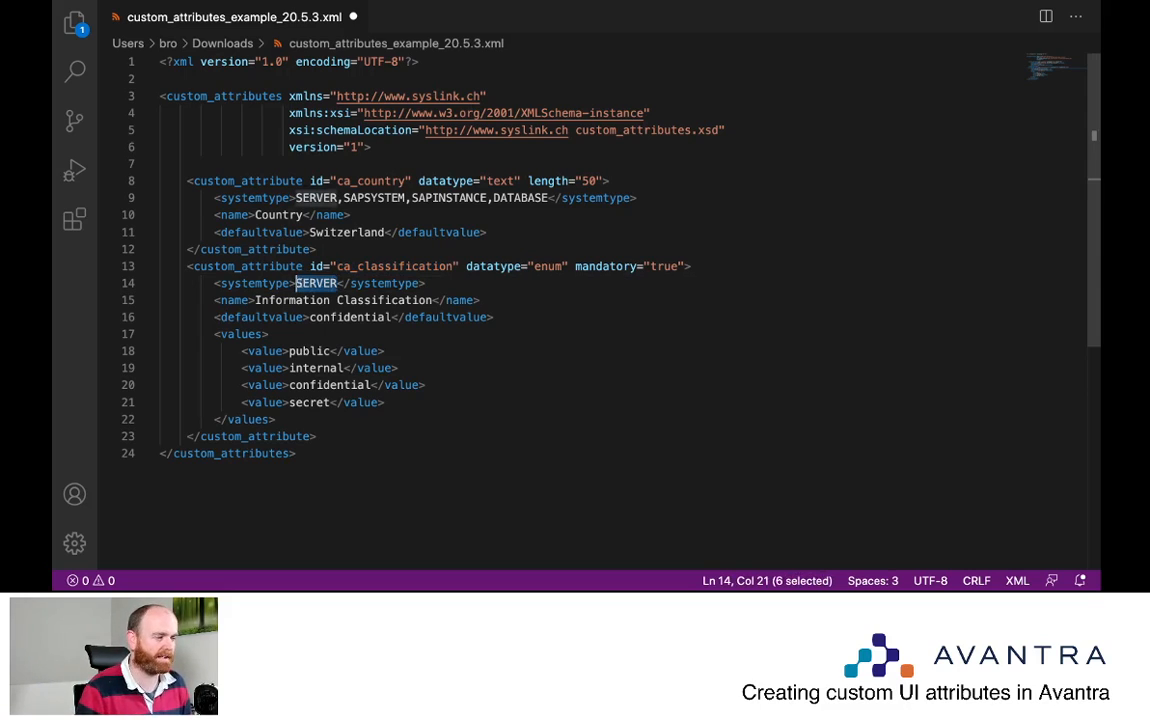
left_click(563, 266)
left_click_drag(563, 266, 534, 266)
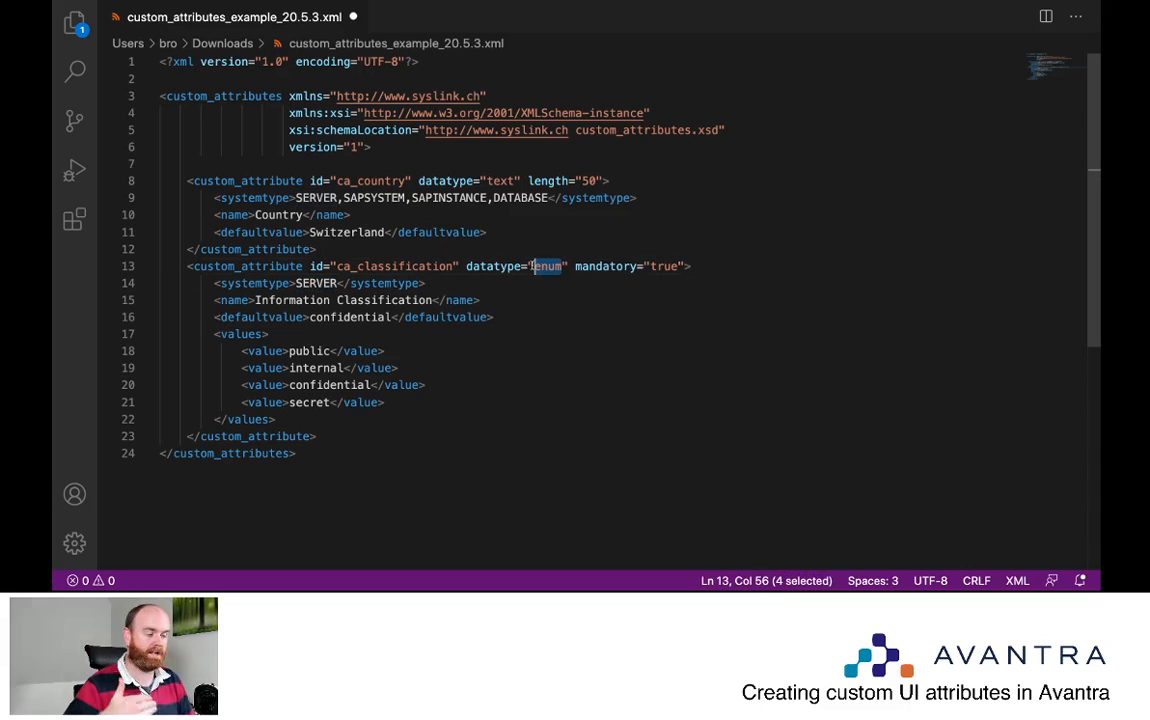
left_click_drag(684, 266, 575, 266)
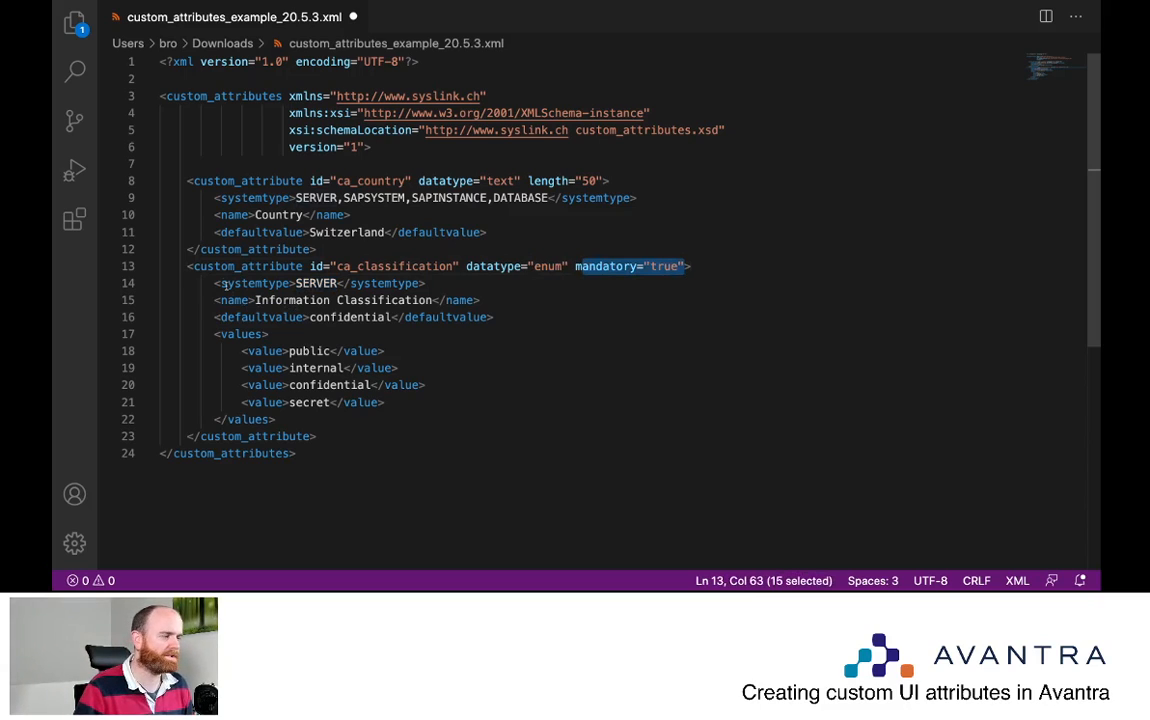
left_click_drag(218, 300, 278, 420)
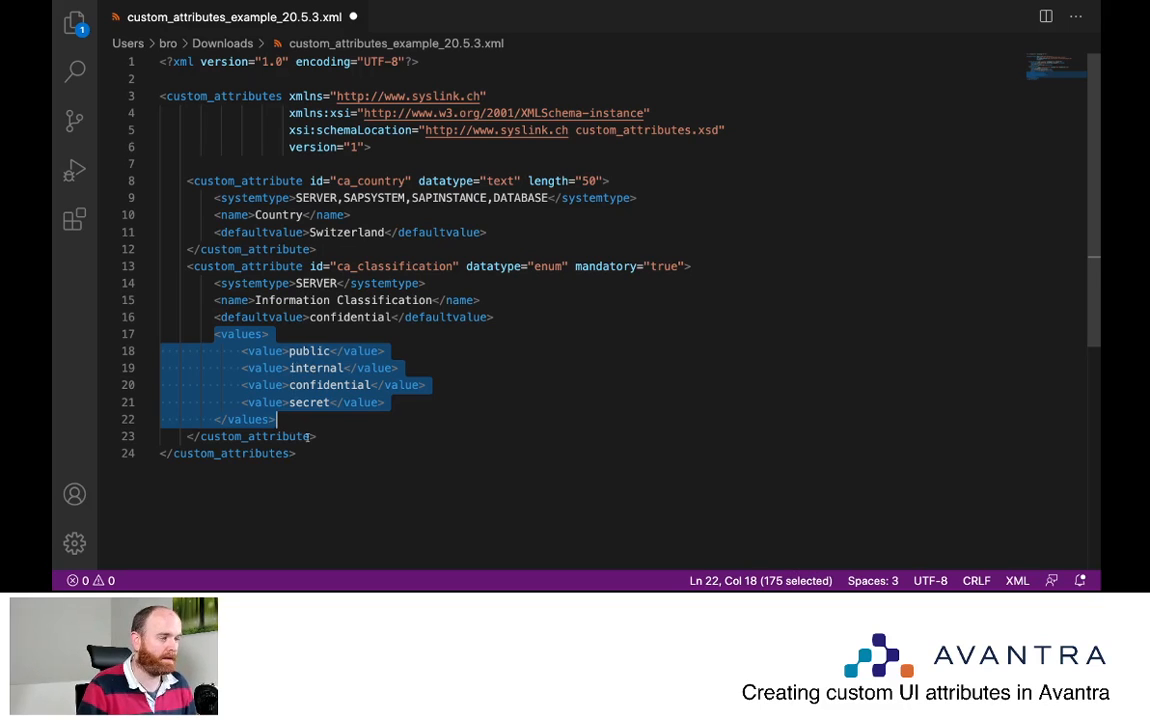
left_click(312, 436)
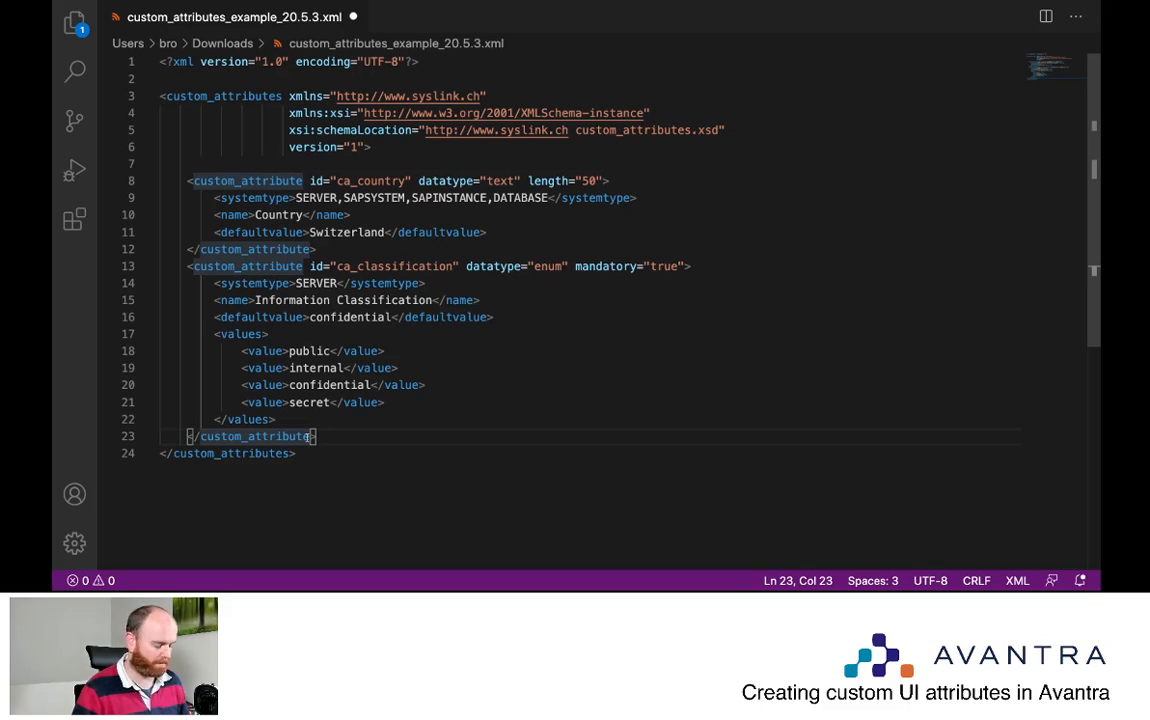
key("super+s")
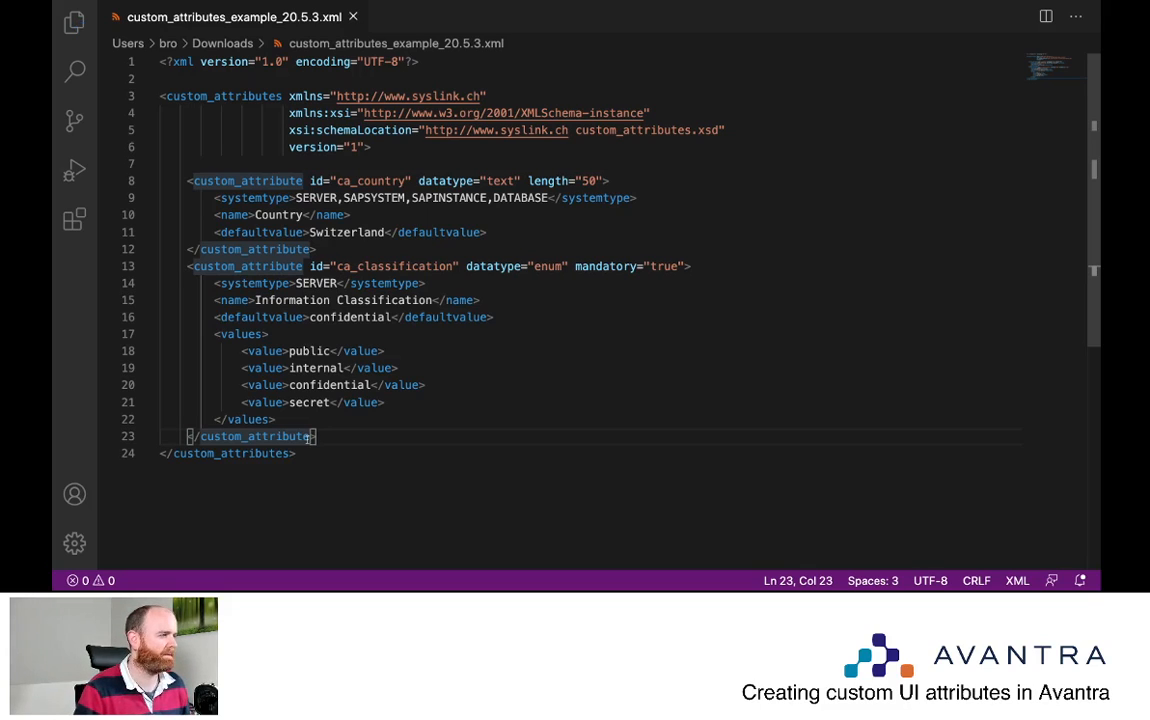
Close the XML in VS Code and open Avantra's Administration > Settings > Custom Attributes page
key("super+w")
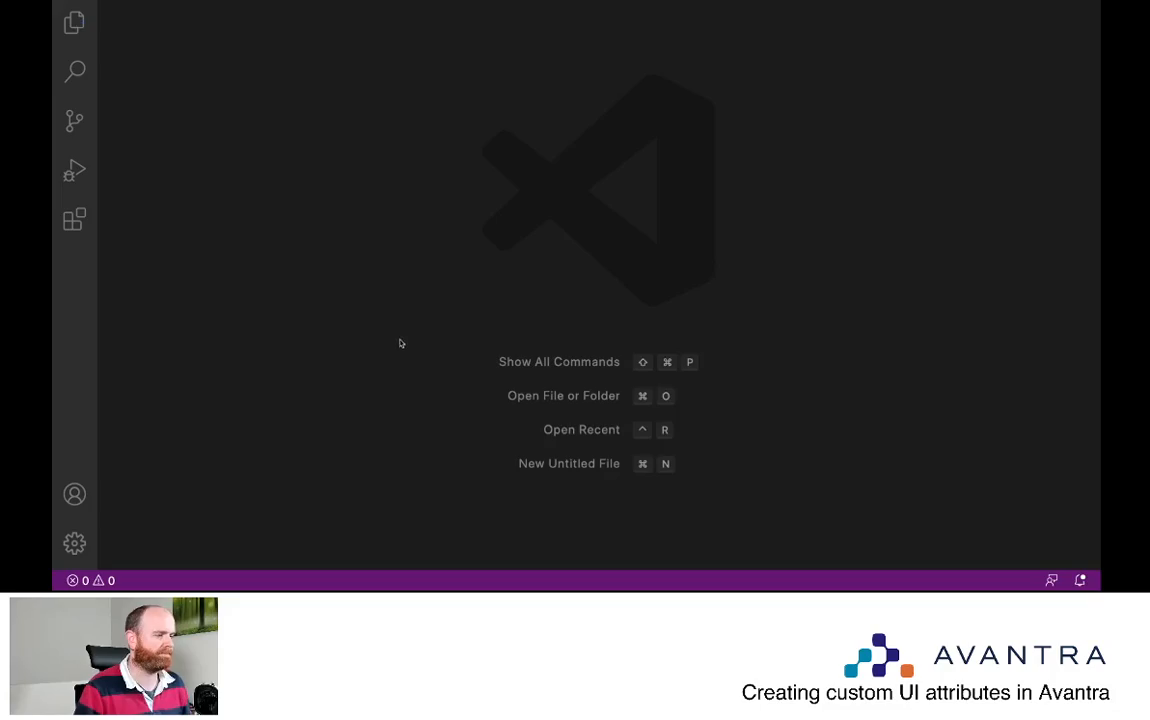
key("super+q")
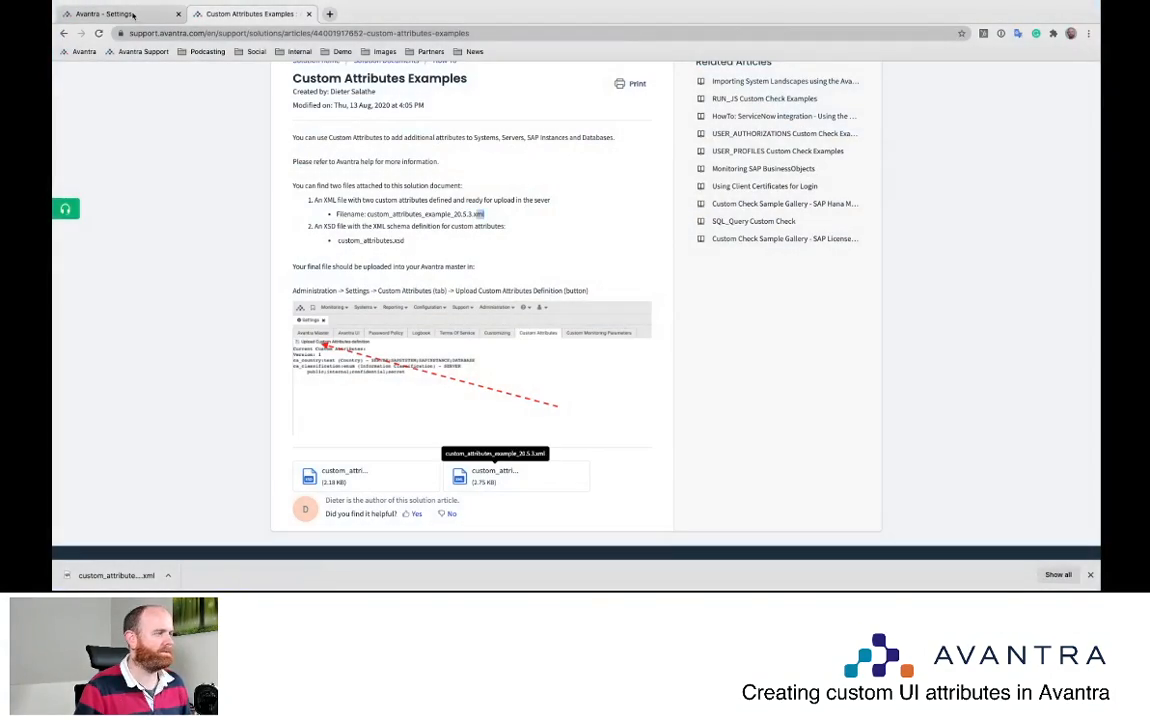
left_click(120, 14)
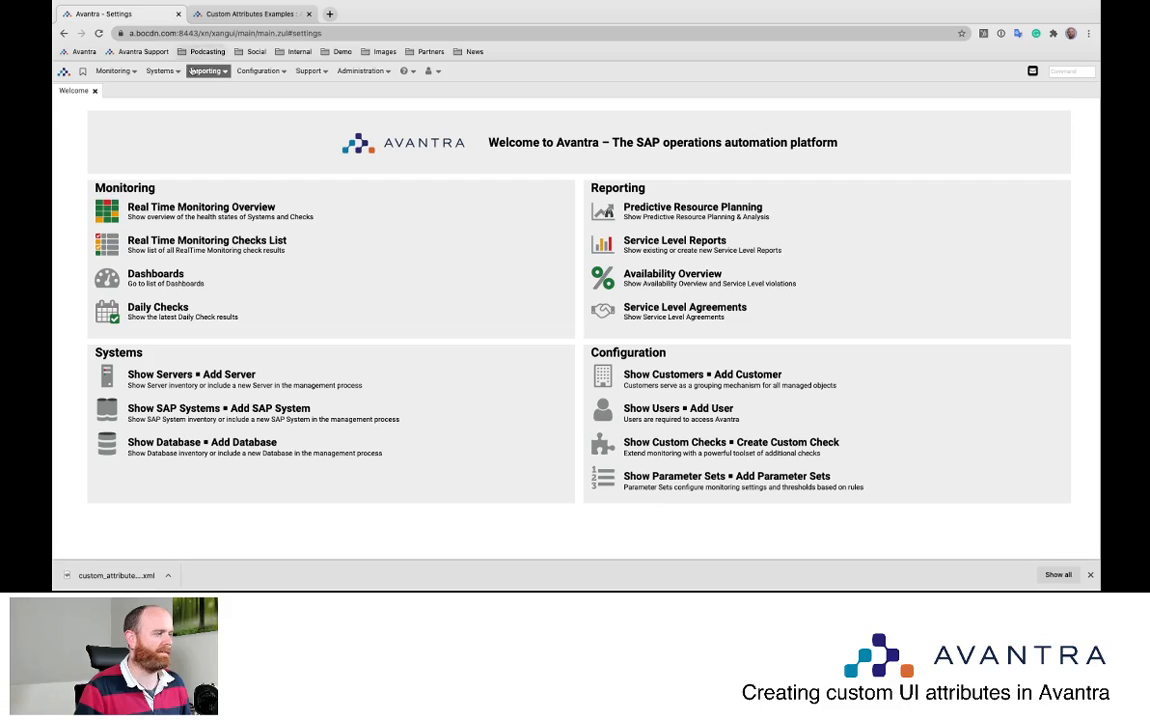
left_click(376, 72)
left_click(370, 117)
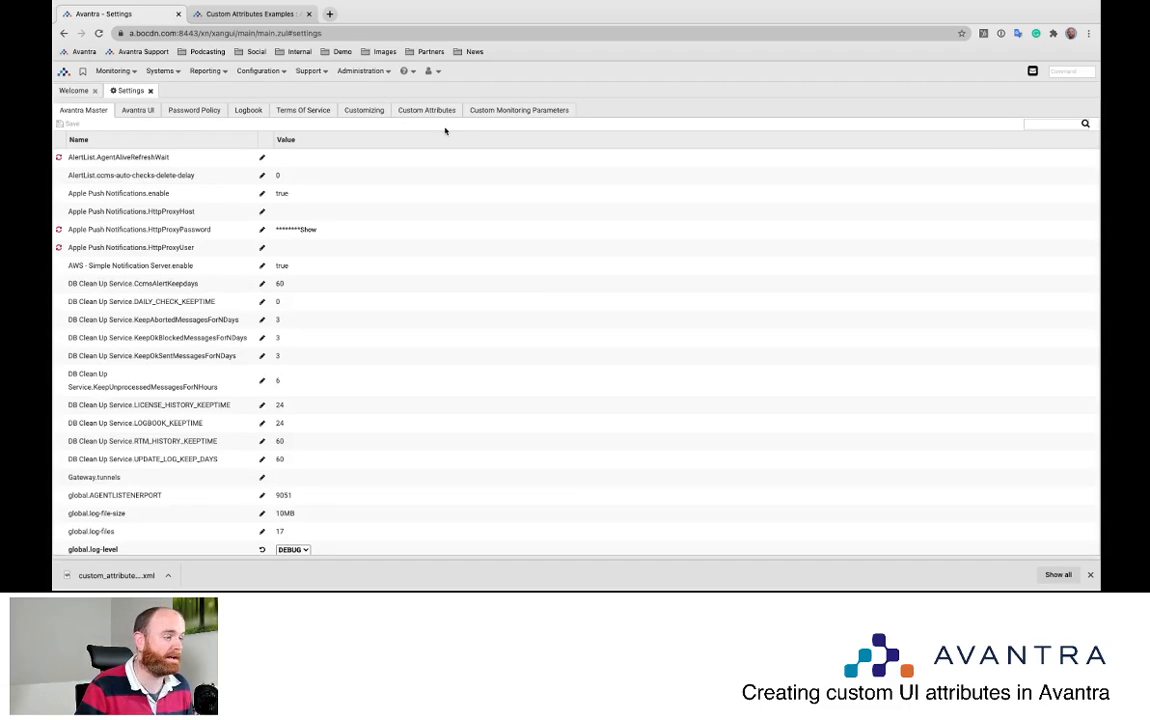
left_click(427, 112)
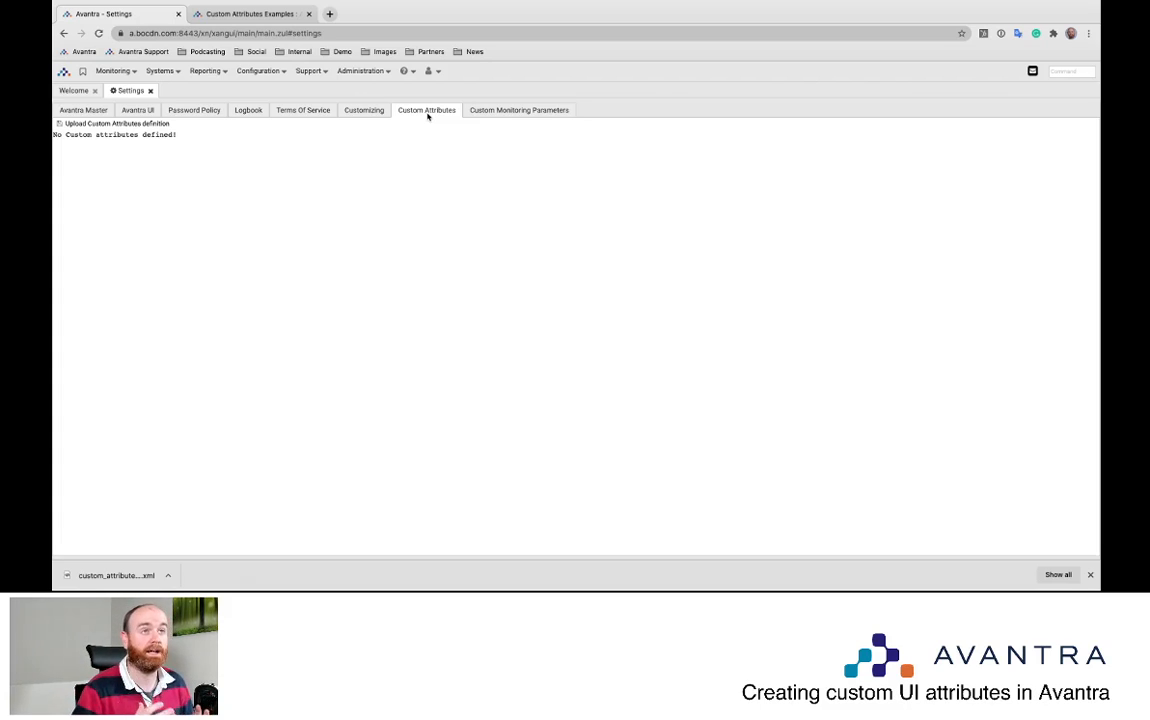
Upload custom_attributes_example_20.5.3.xml from Downloads as the custom attributes definition
left_click(94, 125)
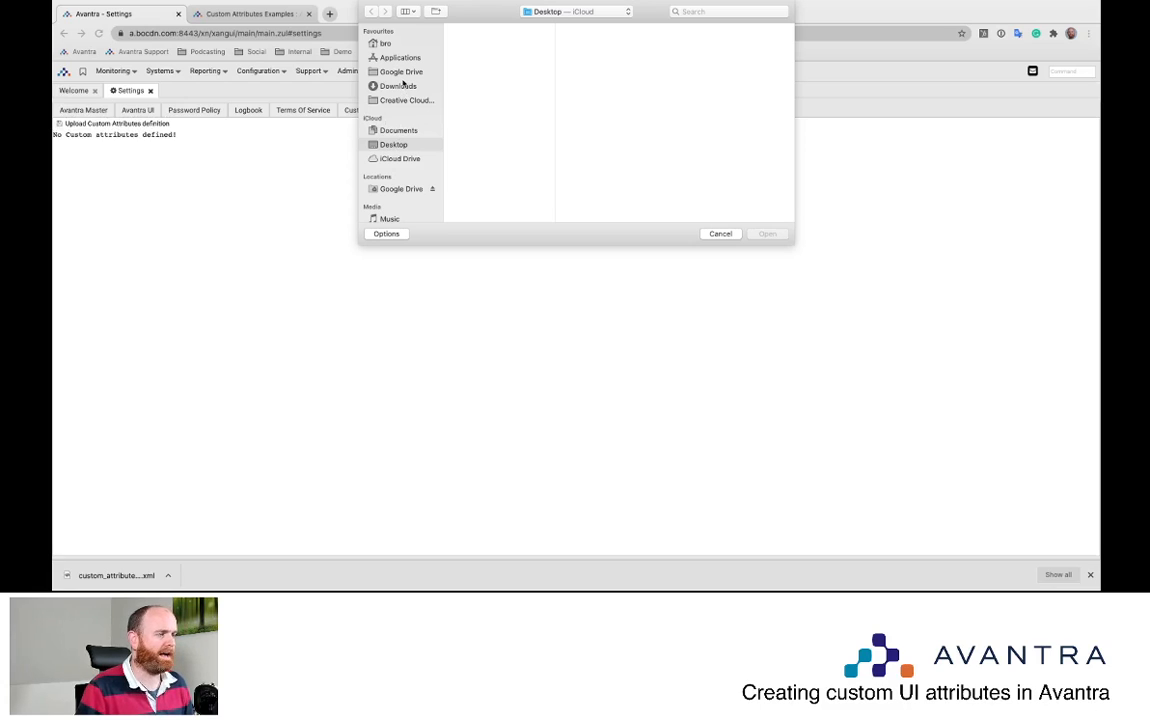
left_click(398, 86)
left_click(491, 29)
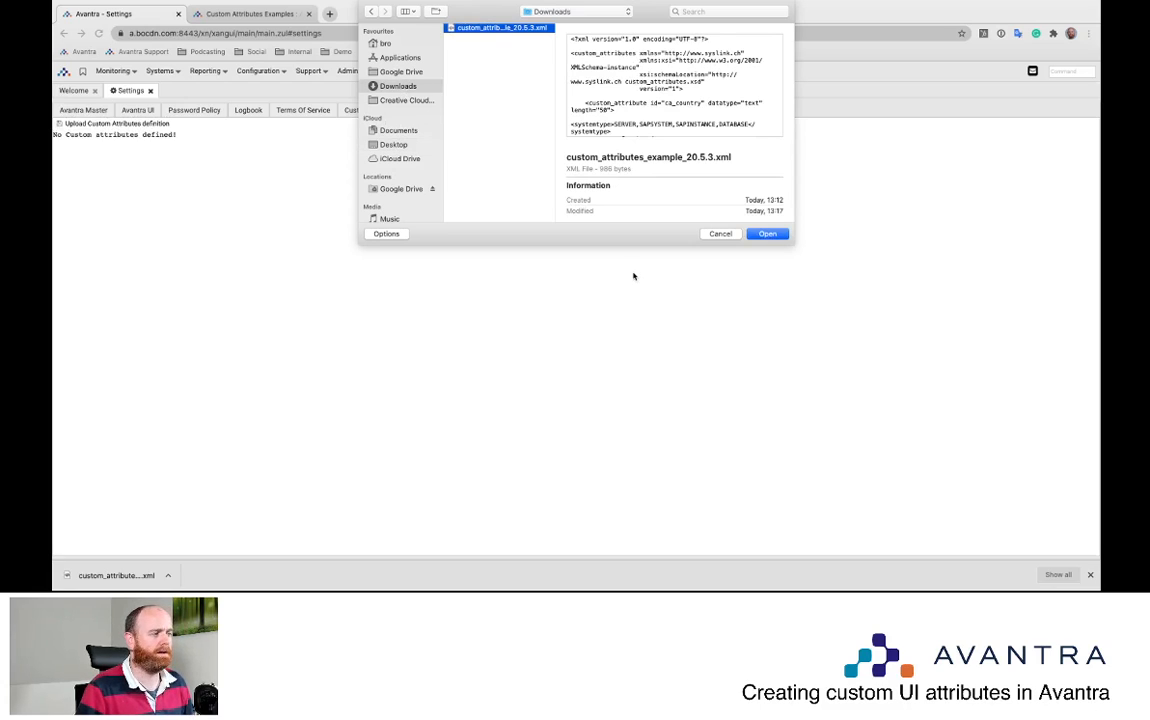
left_click(767, 234)
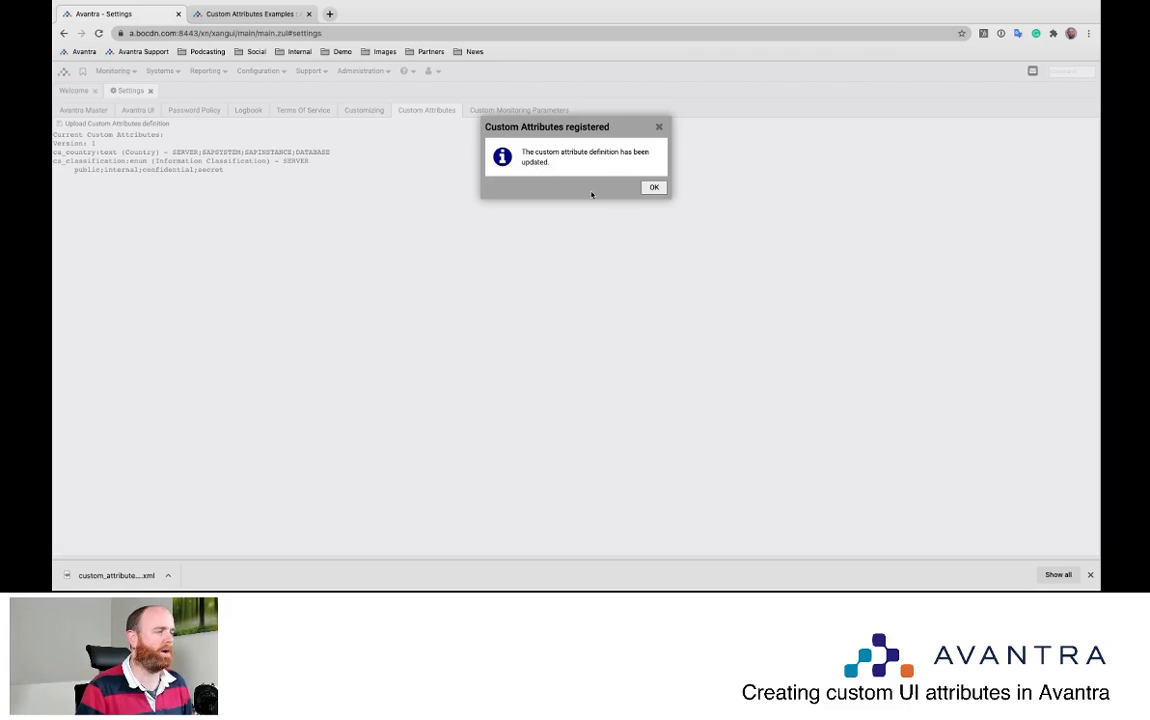
Acknowledge the registration, review the Country and ca_classification definitions, then close Settings
left_click(654, 189)
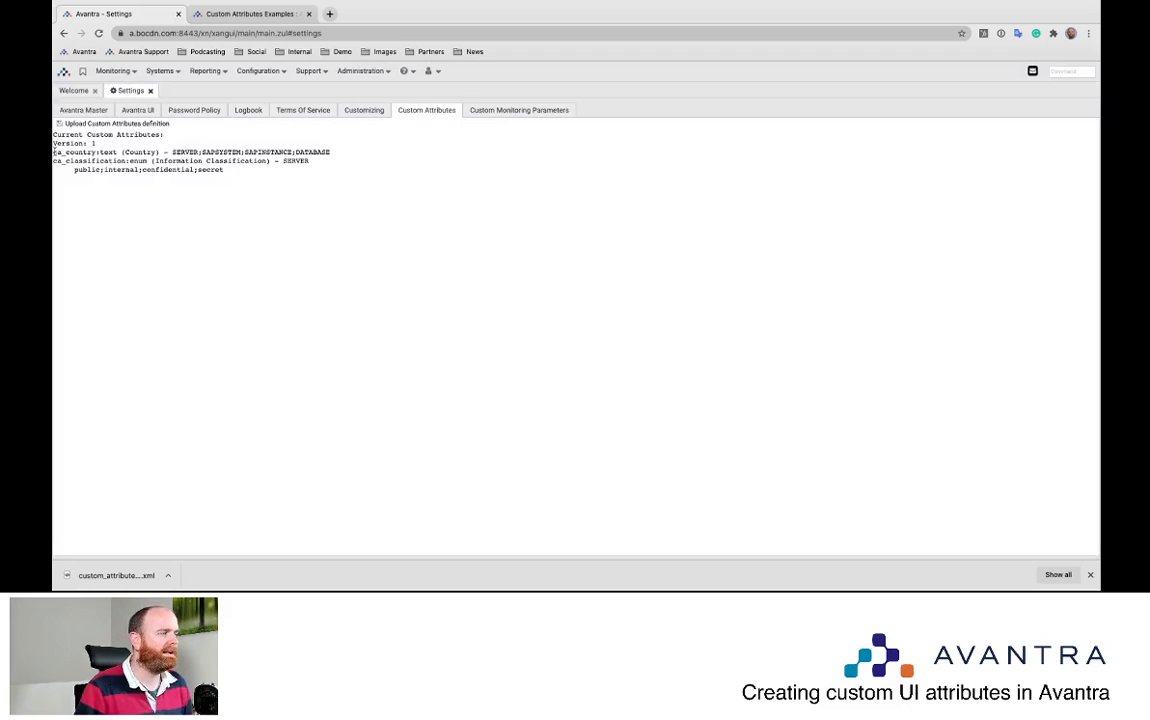
left_click_drag(54, 152, 330, 152)
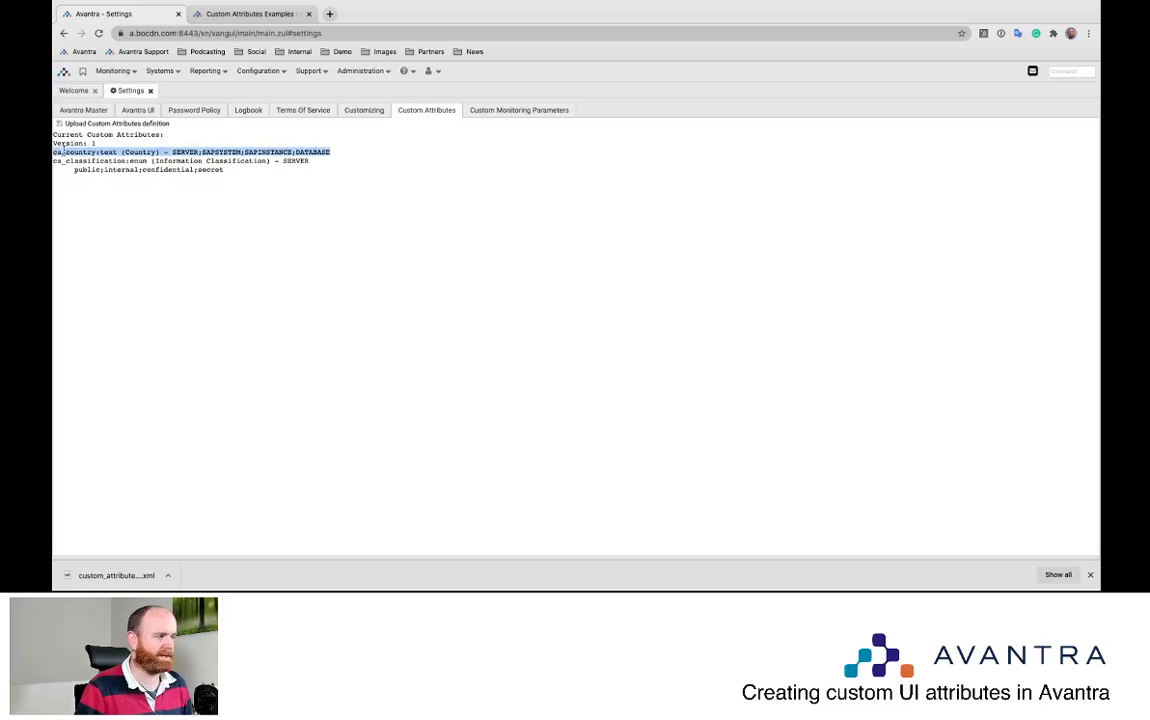
left_click_drag(126, 152, 333, 151)
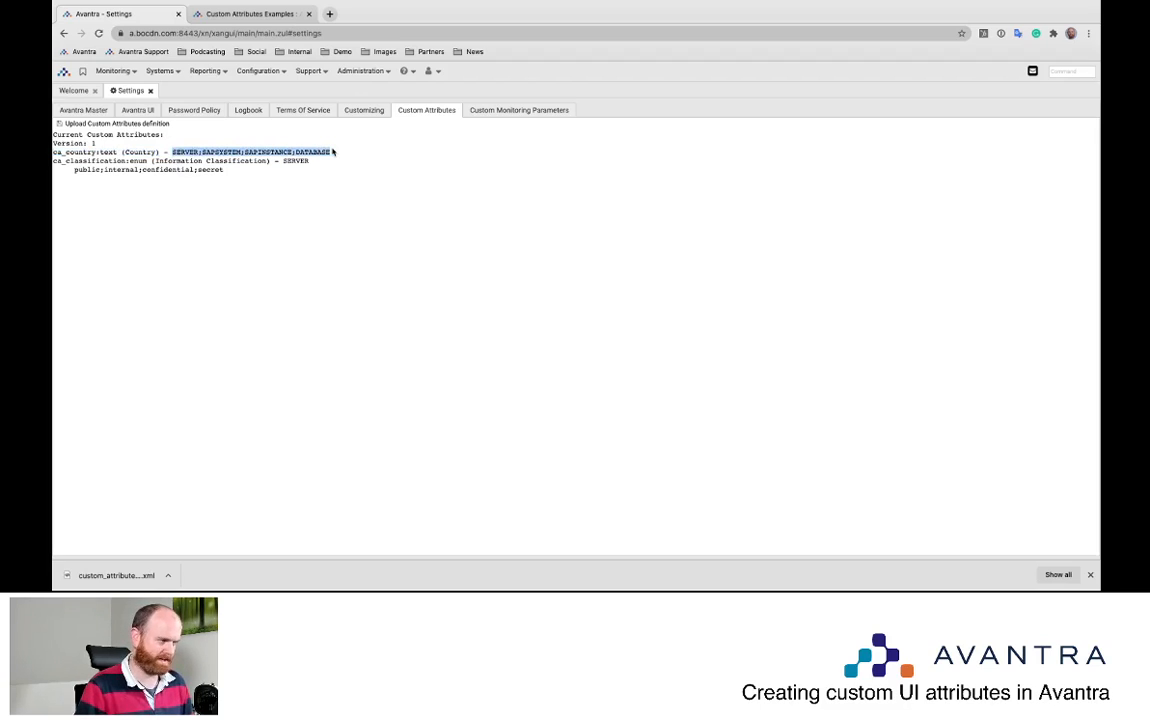
left_click(157, 151)
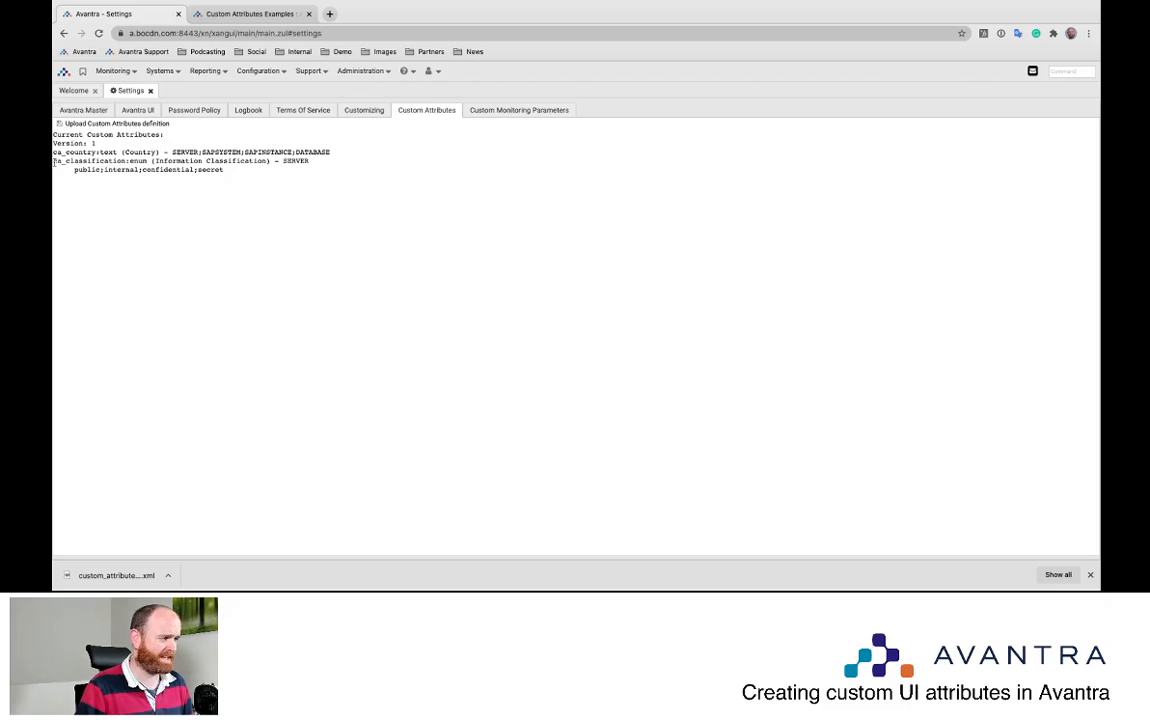
left_click_drag(53, 161, 320, 166)
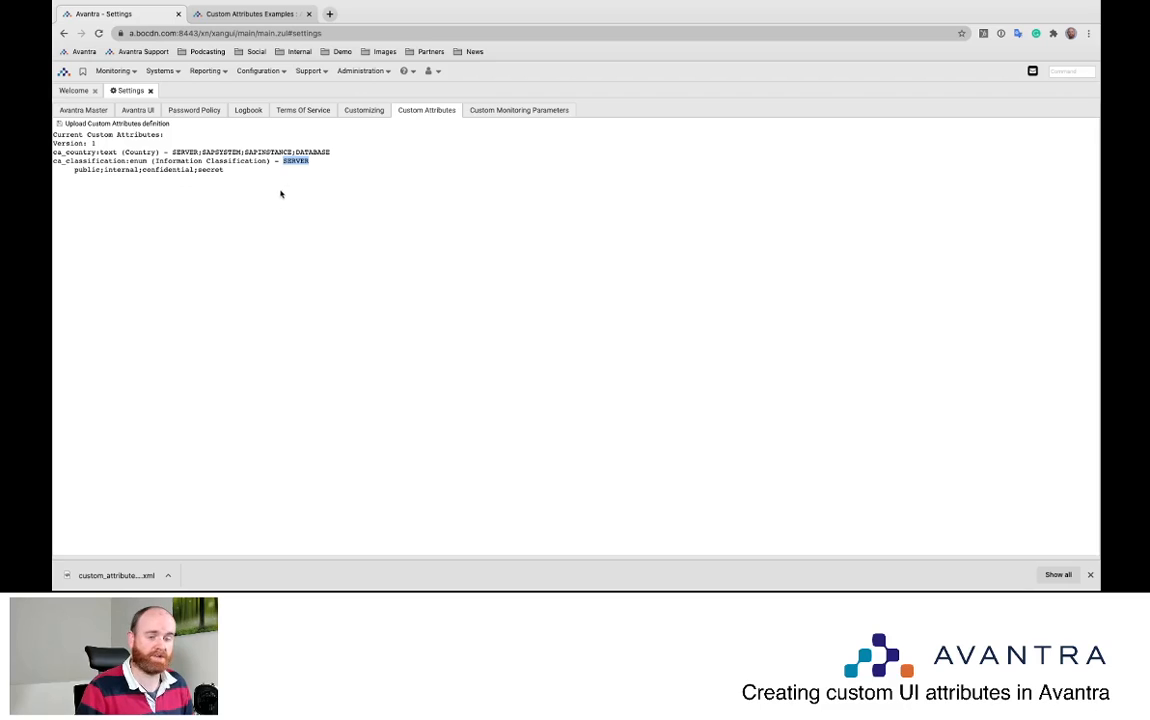
left_click_drag(73, 170, 227, 172)
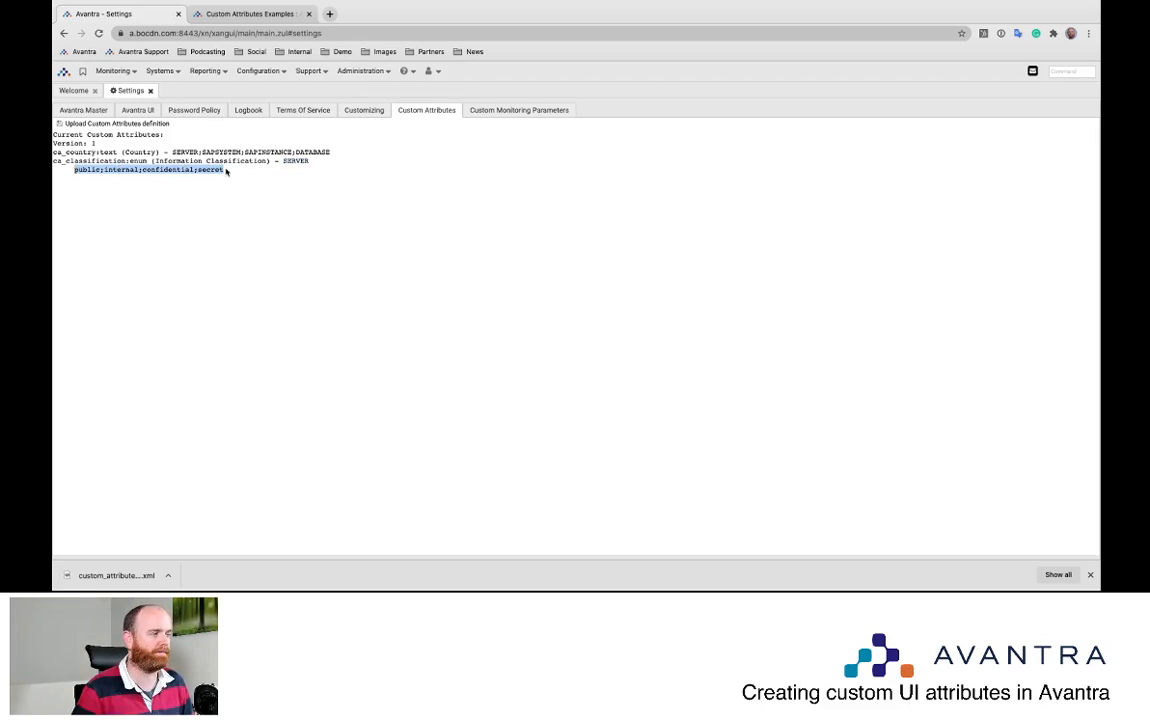
left_click(151, 91)
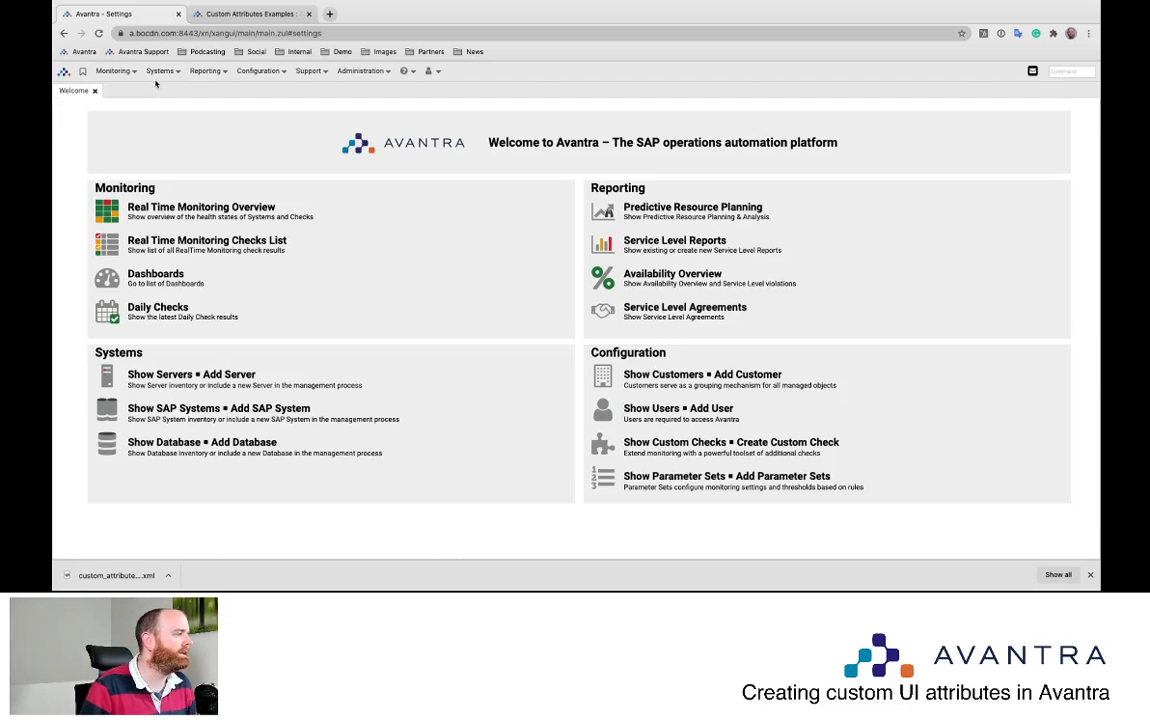
Open server a's details from the Systems > Servers list
left_click(158, 72)
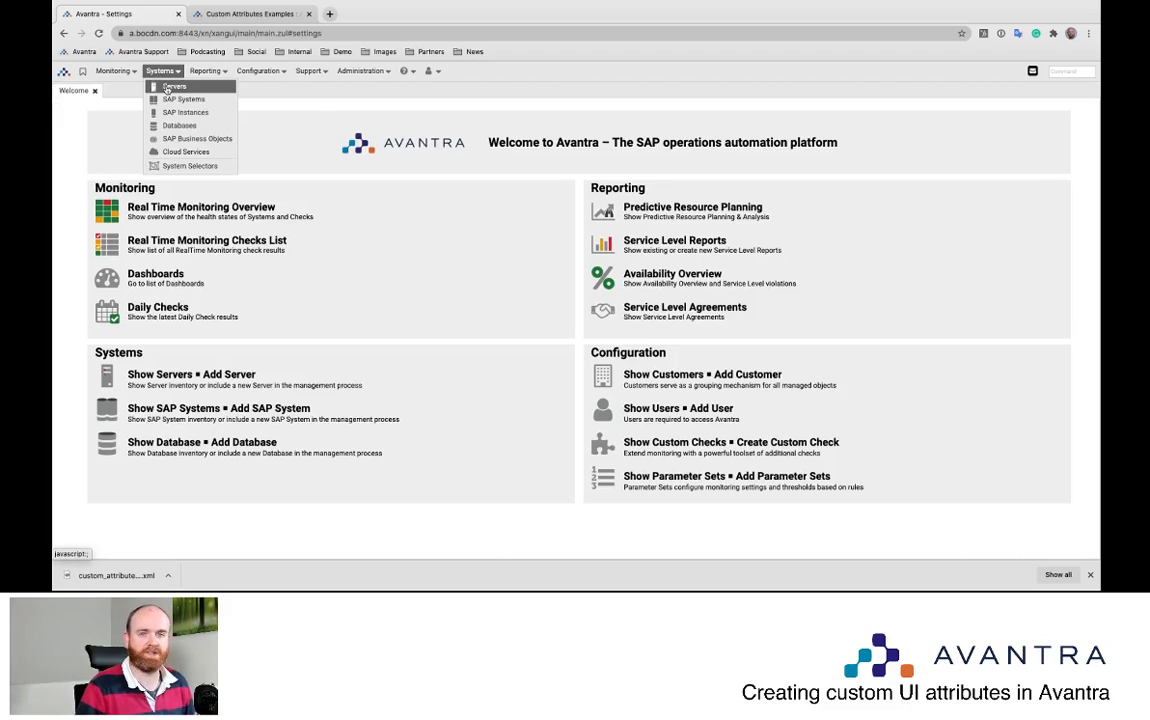
left_click(167, 88)
left_click(124, 162)
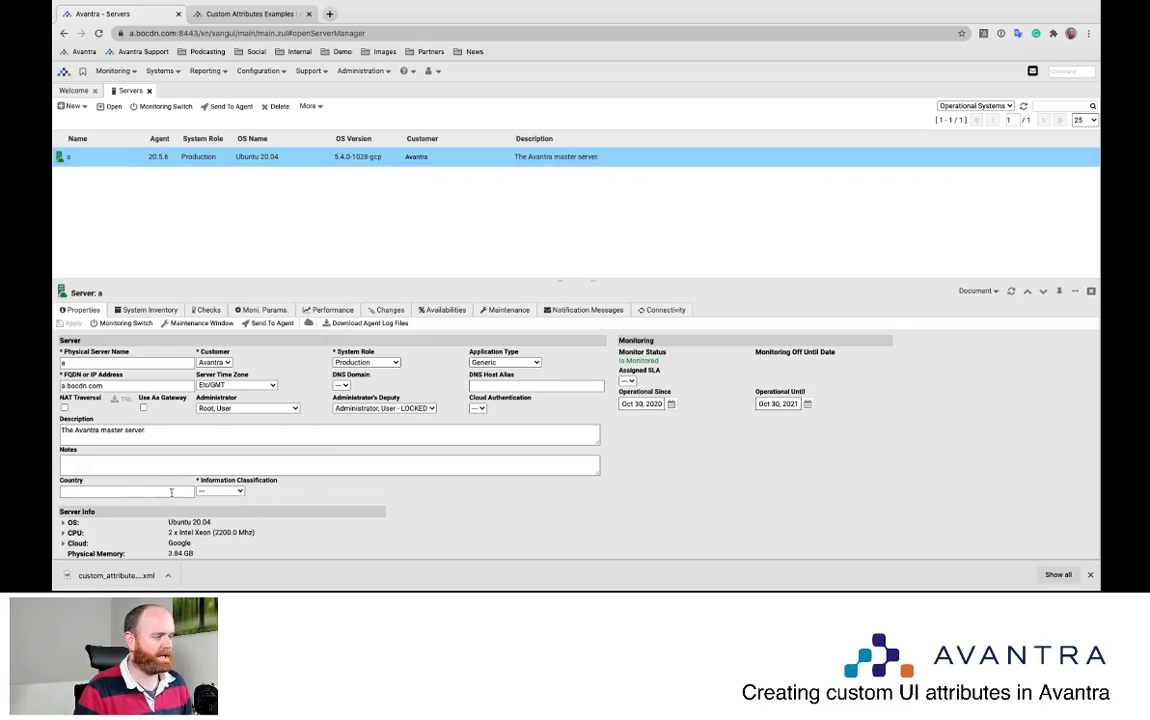
Set server a's Information Classification to internal and close the detail panel
left_click(230, 494)
left_click(221, 496)
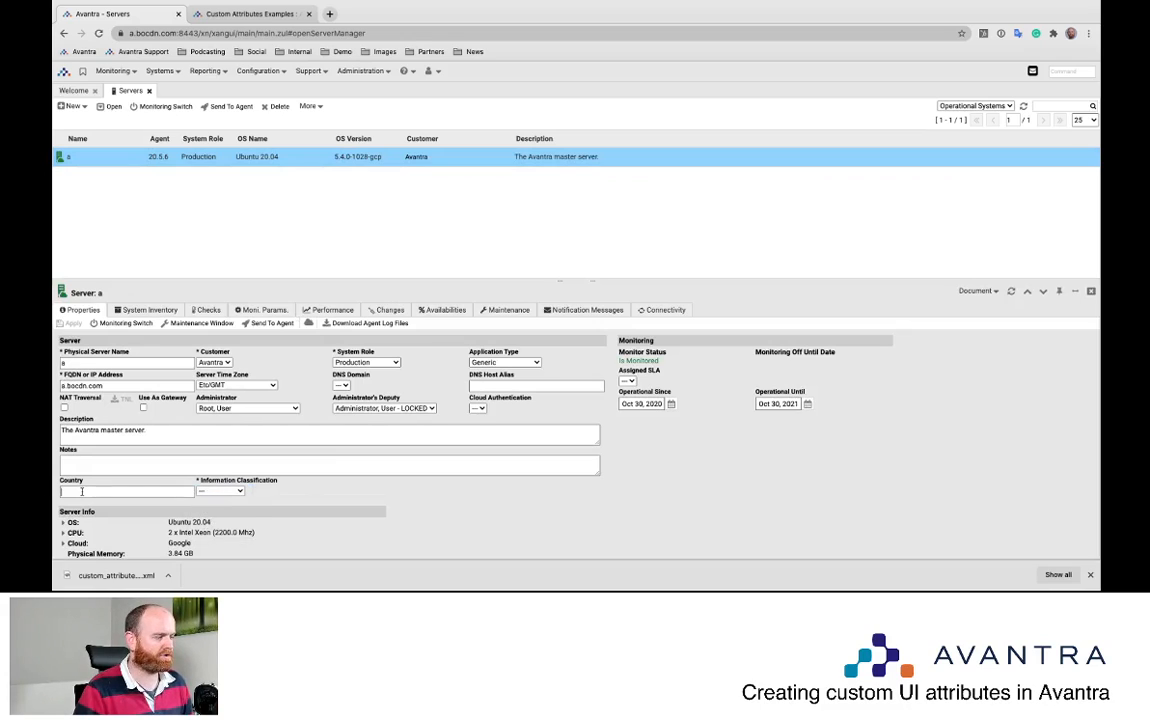
left_click(221, 496)
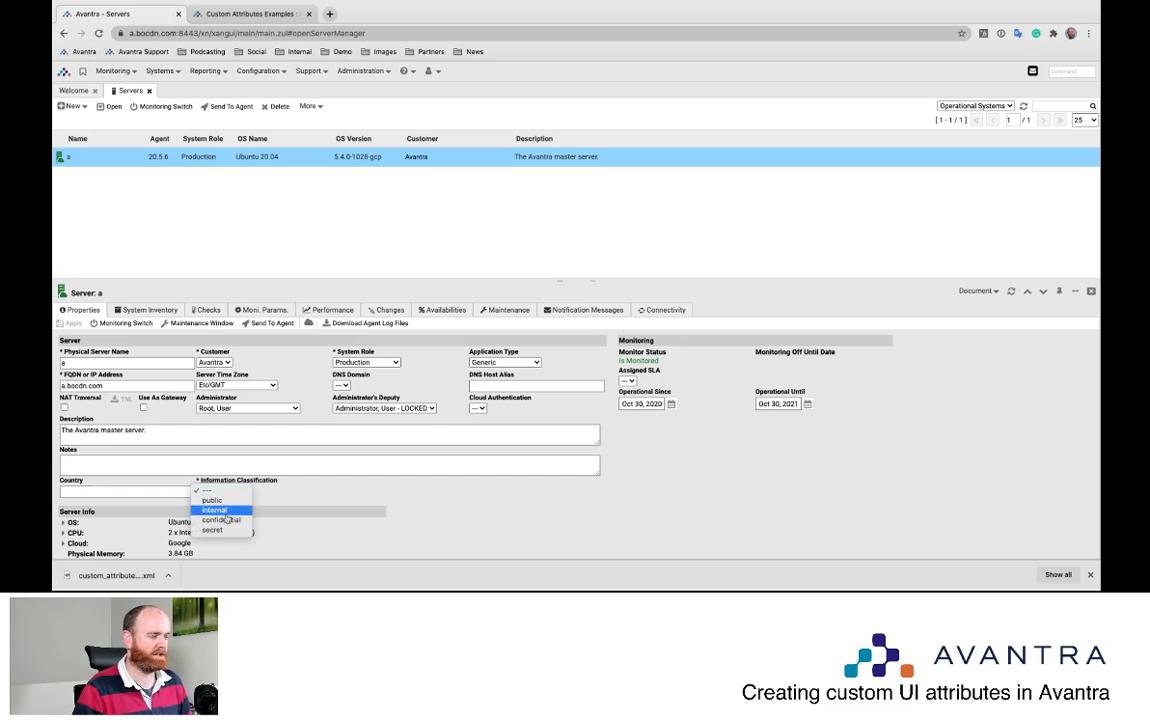
left_click(225, 510)
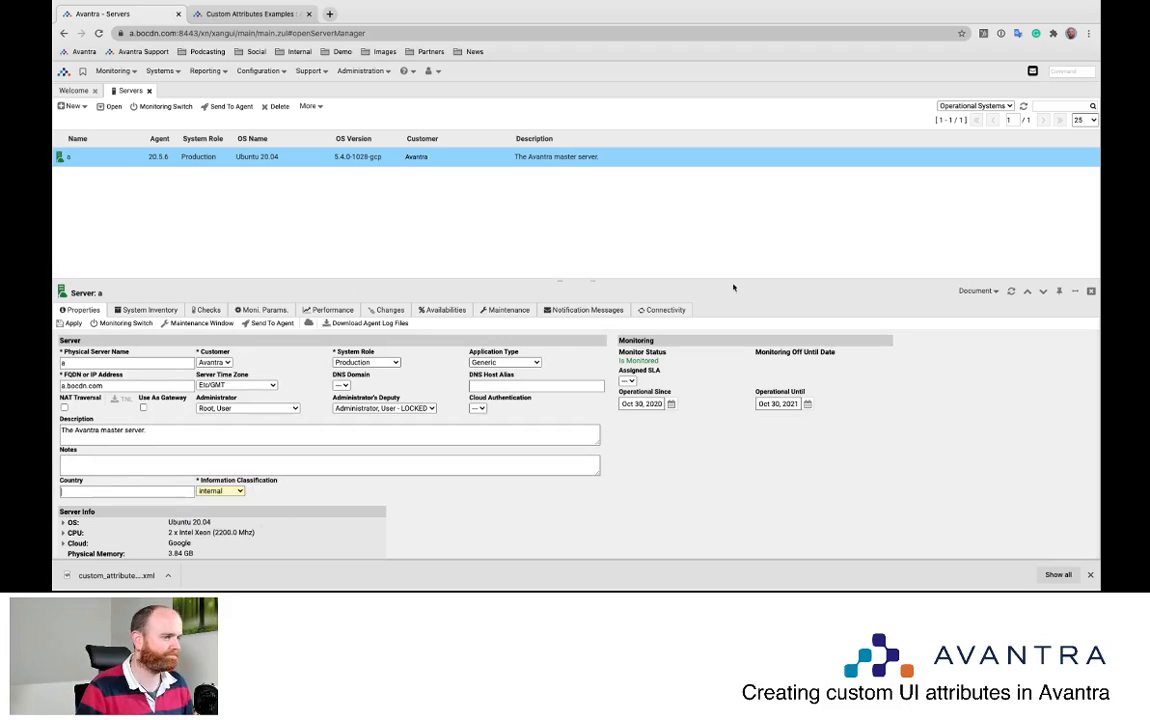
left_click(1089, 292)
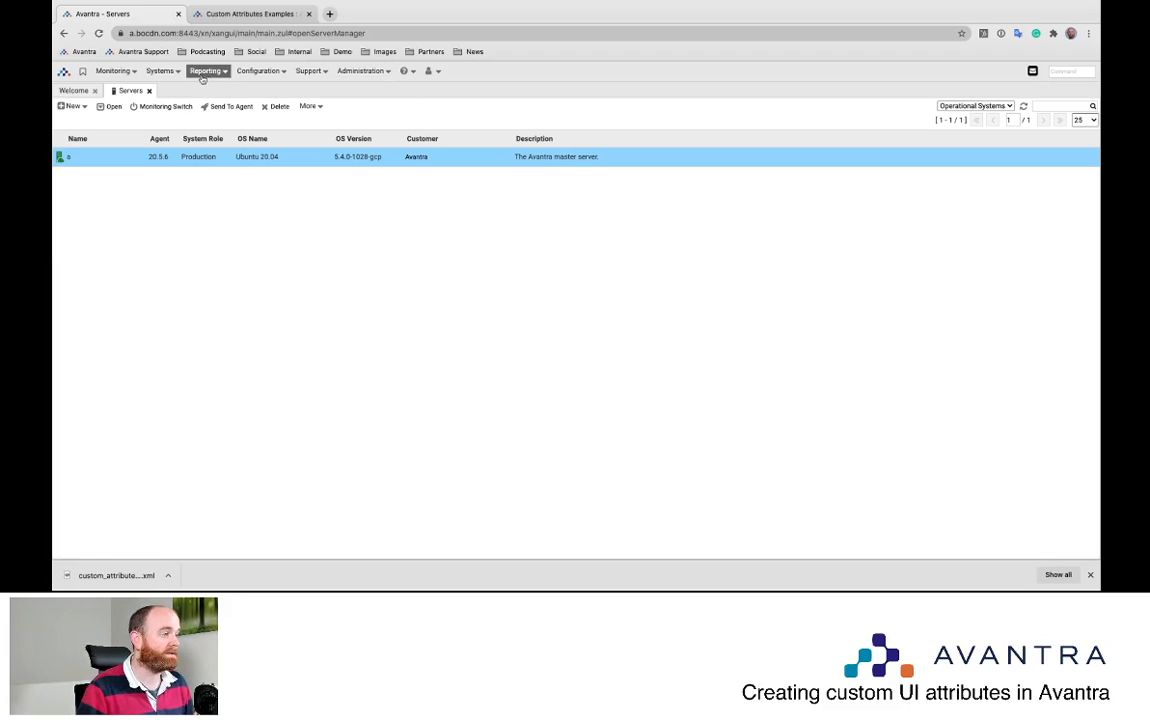
left_click(160, 71)
Start a new SAP system, entering a unified SID and real SAP SID NWG
left_click(184, 100)
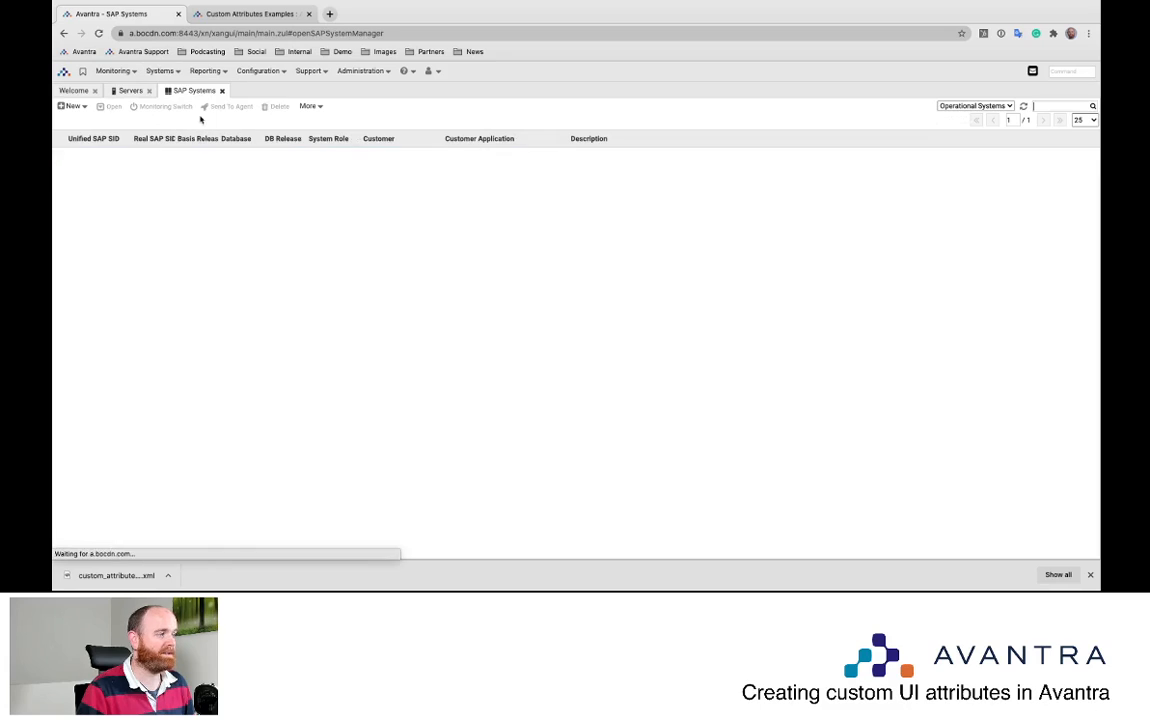
left_click(72, 106)
left_click(100, 121)
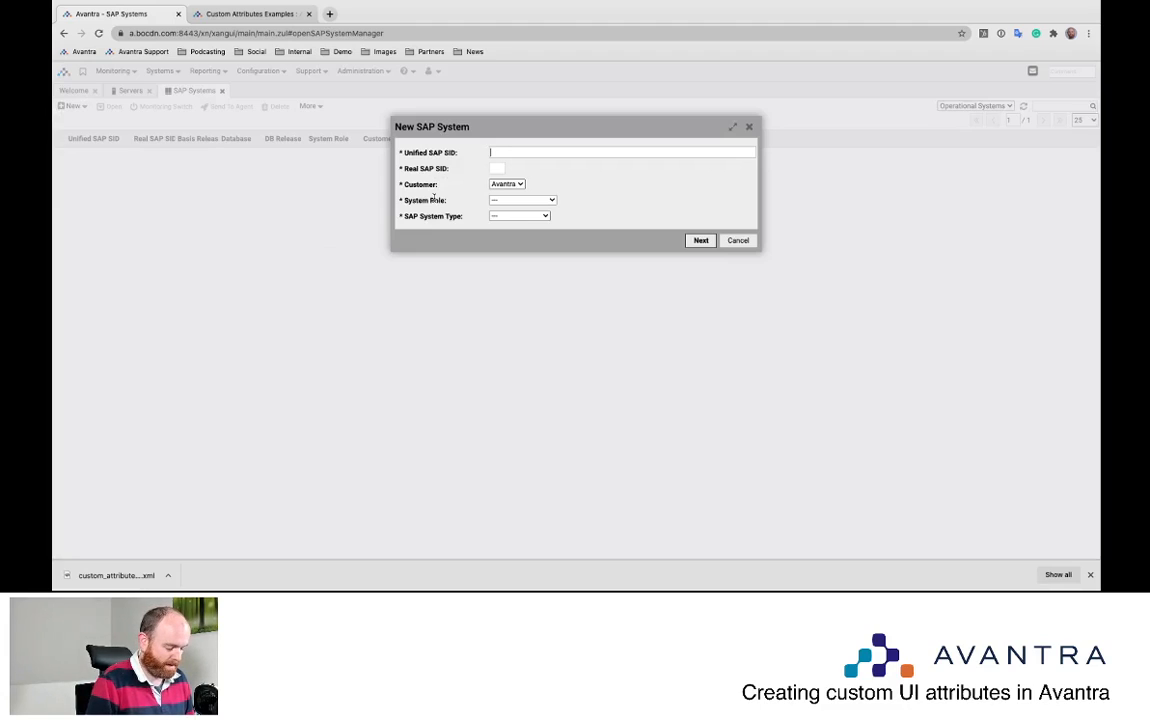
type("Sn")
key("BackSpace")
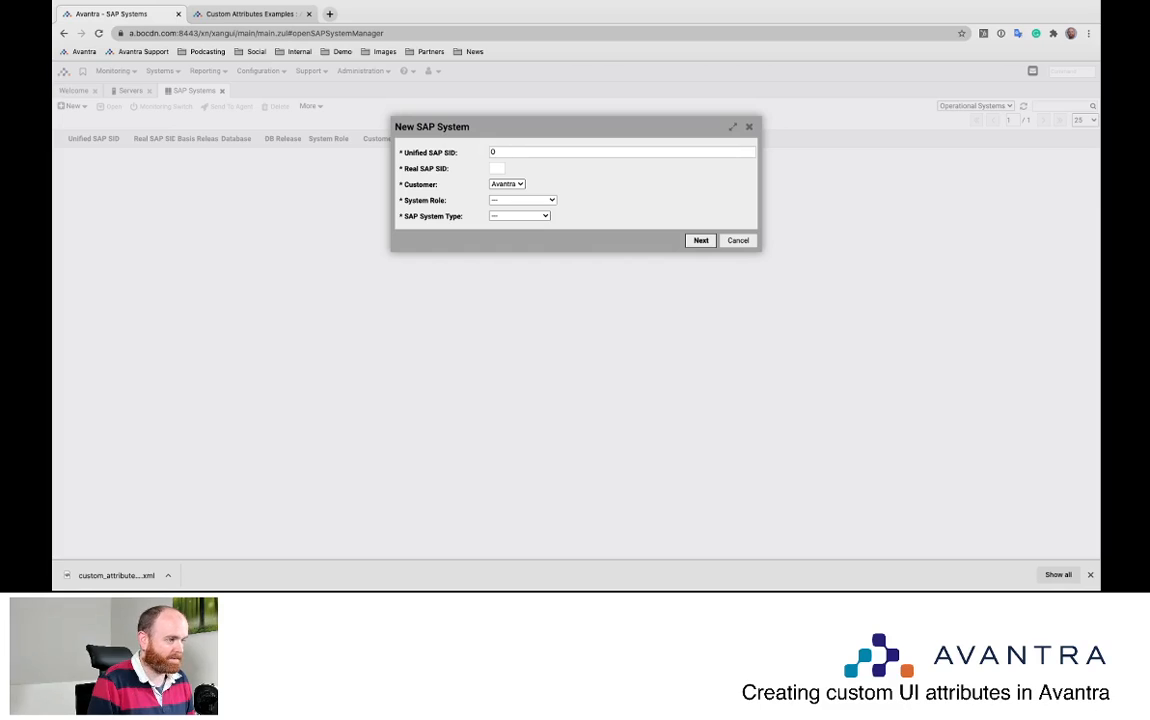
type("in")
type("on")
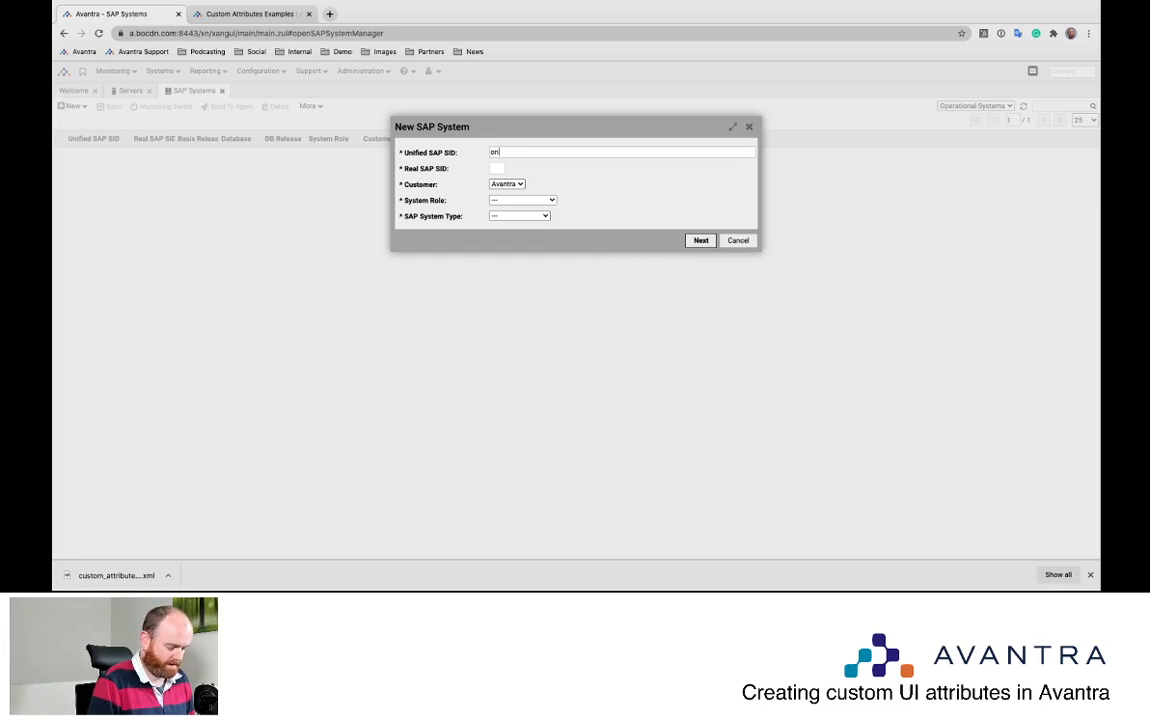
type("prem")
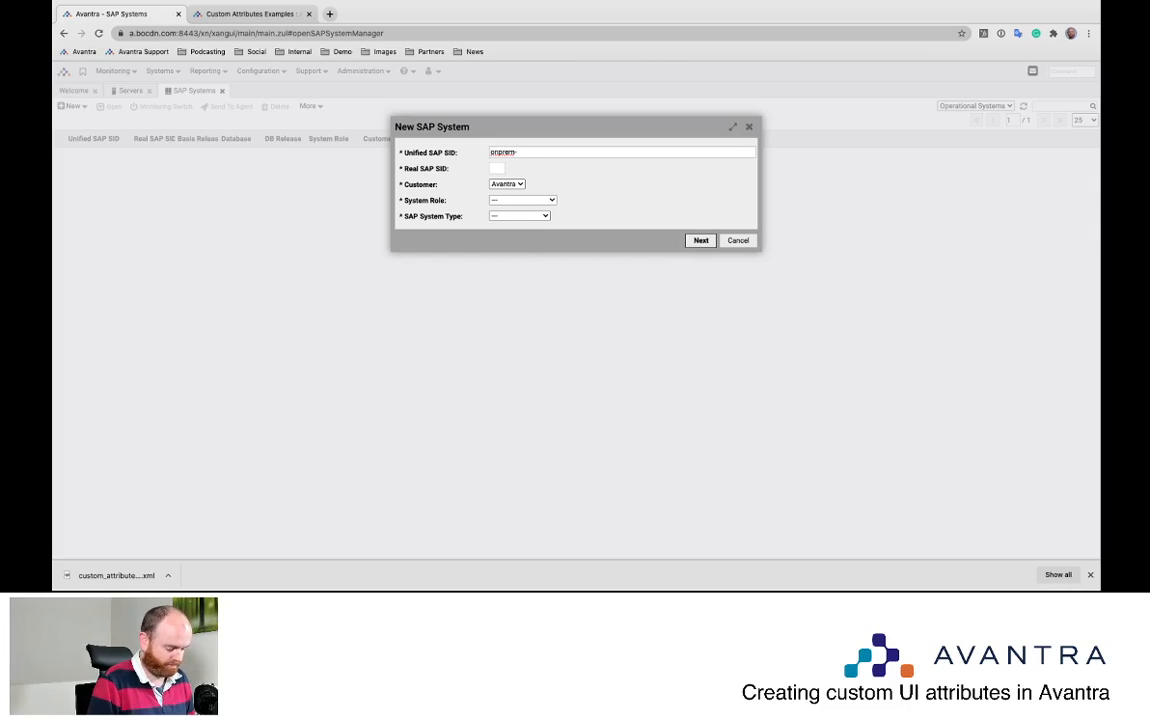
type("-nwg")
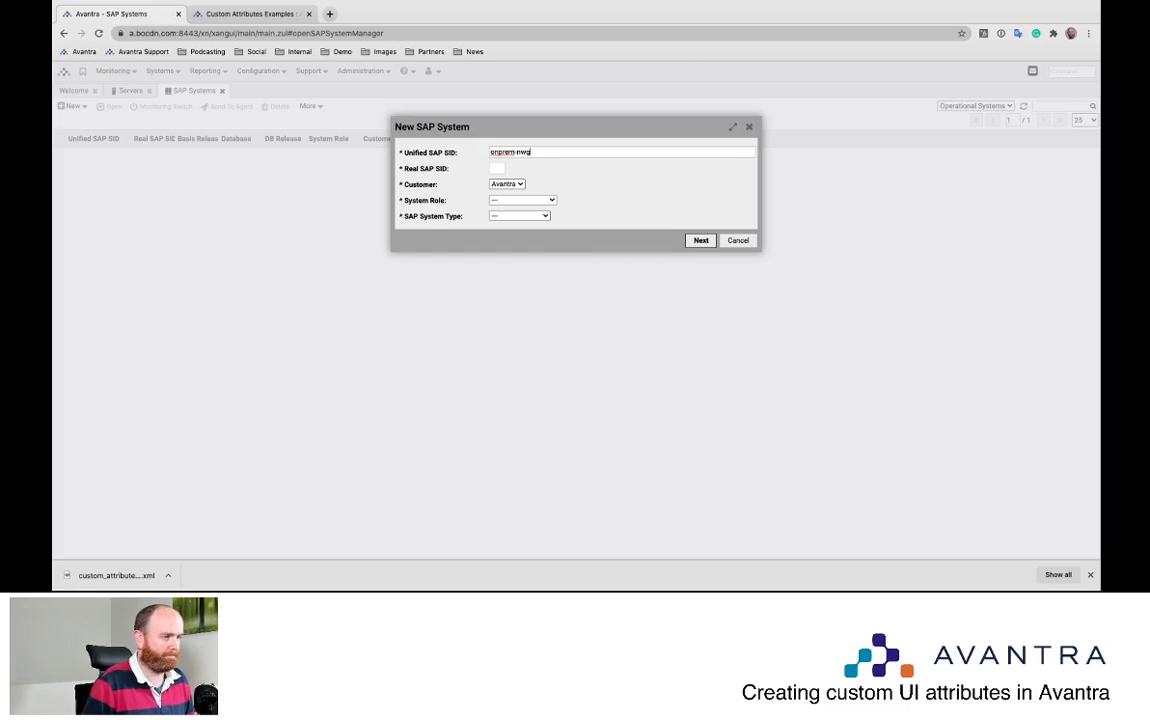
key("Tab")
type("NWG")
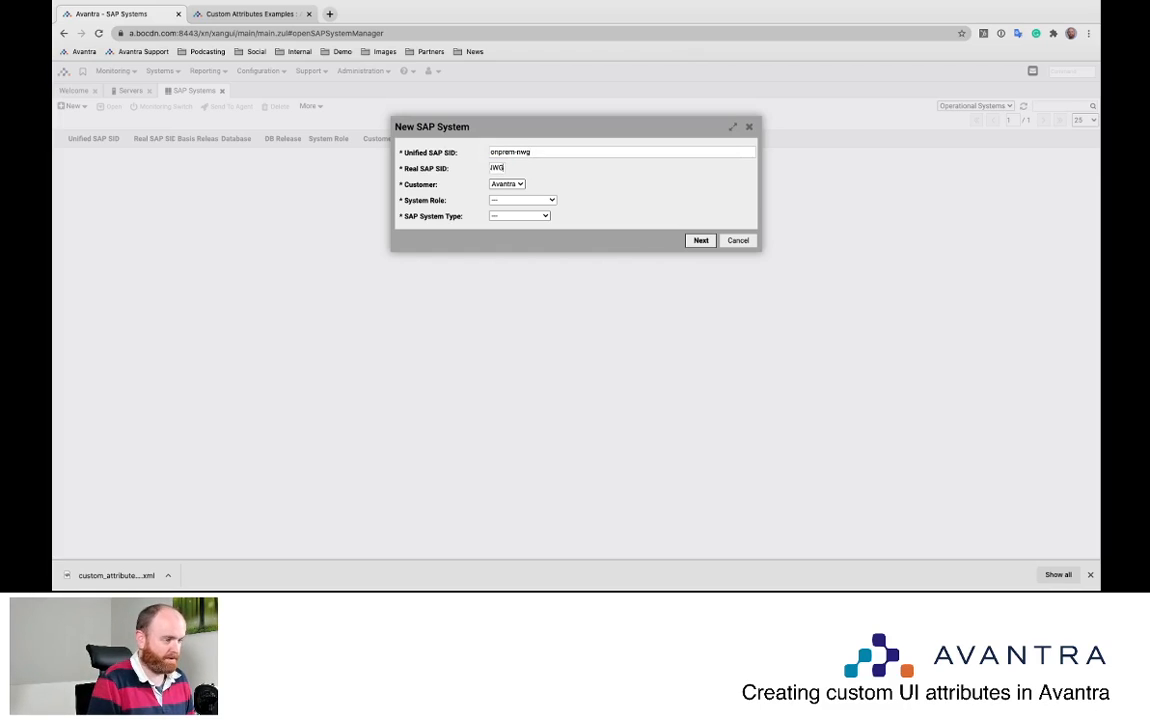
Set System Role to Test and type ABAP, and change the unified SID to OP-NWG
left_click(510, 201)
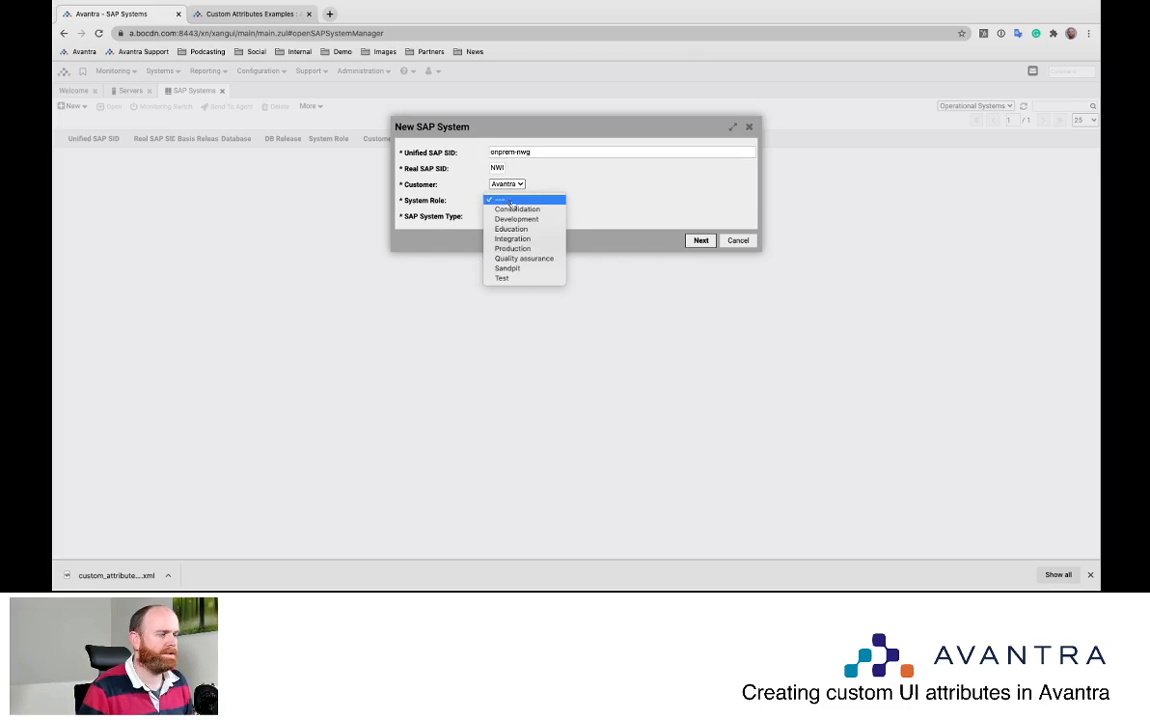
left_click(510, 278)
left_click(527, 216)
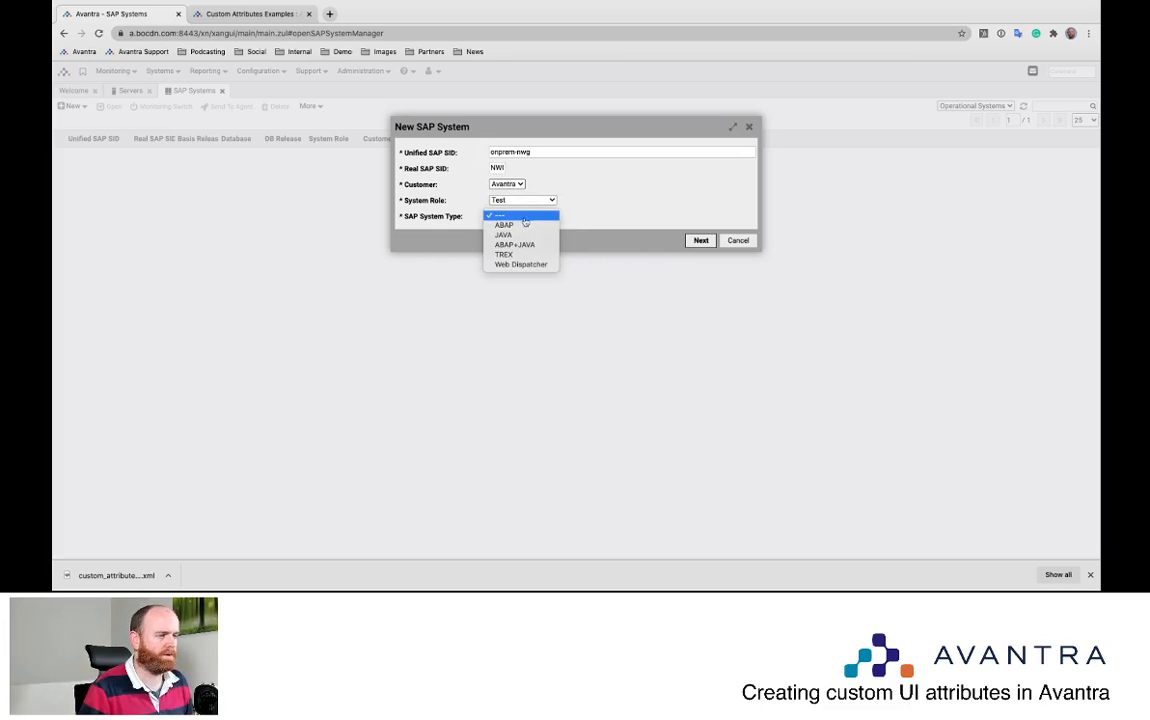
left_click(519, 225)
left_click(699, 241)
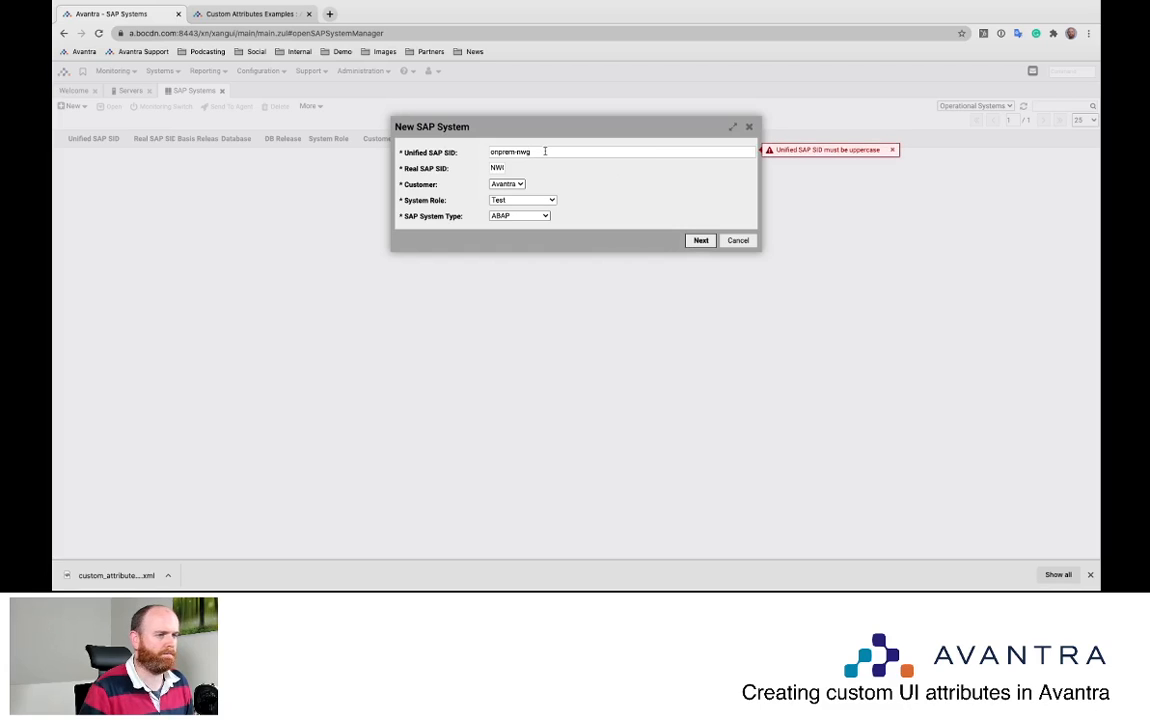
left_click_drag(545, 151, 388, 142)
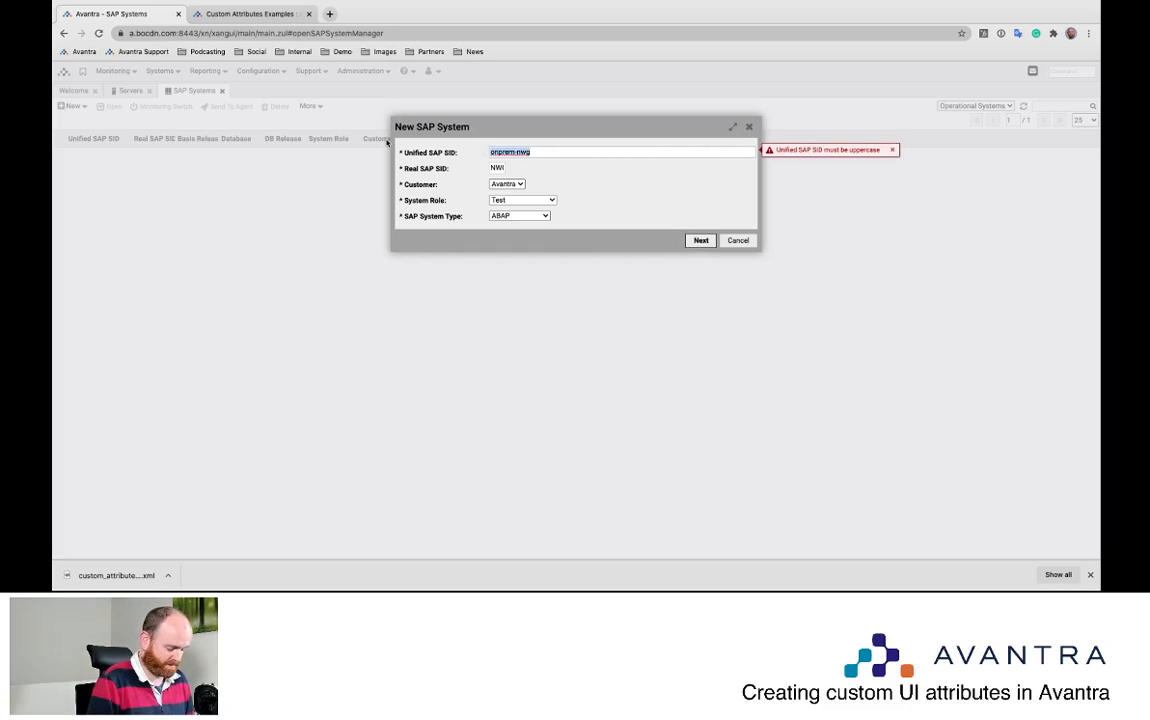
type("OP")
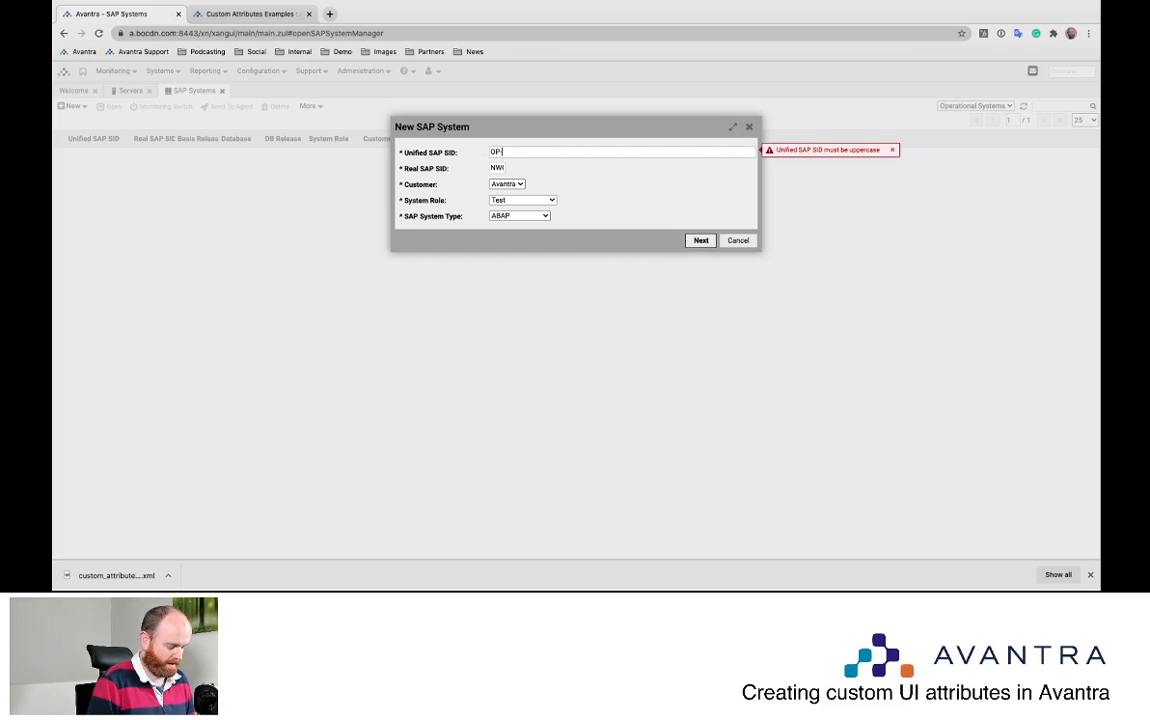
type("-NWG")
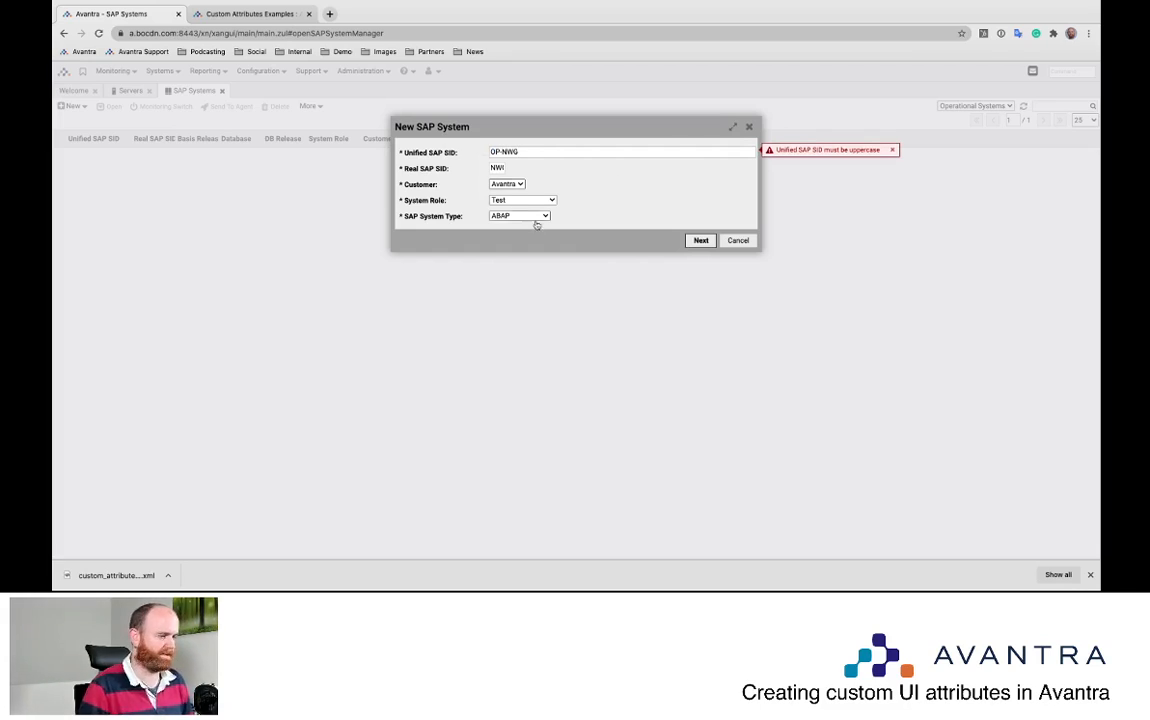
left_click(699, 240)
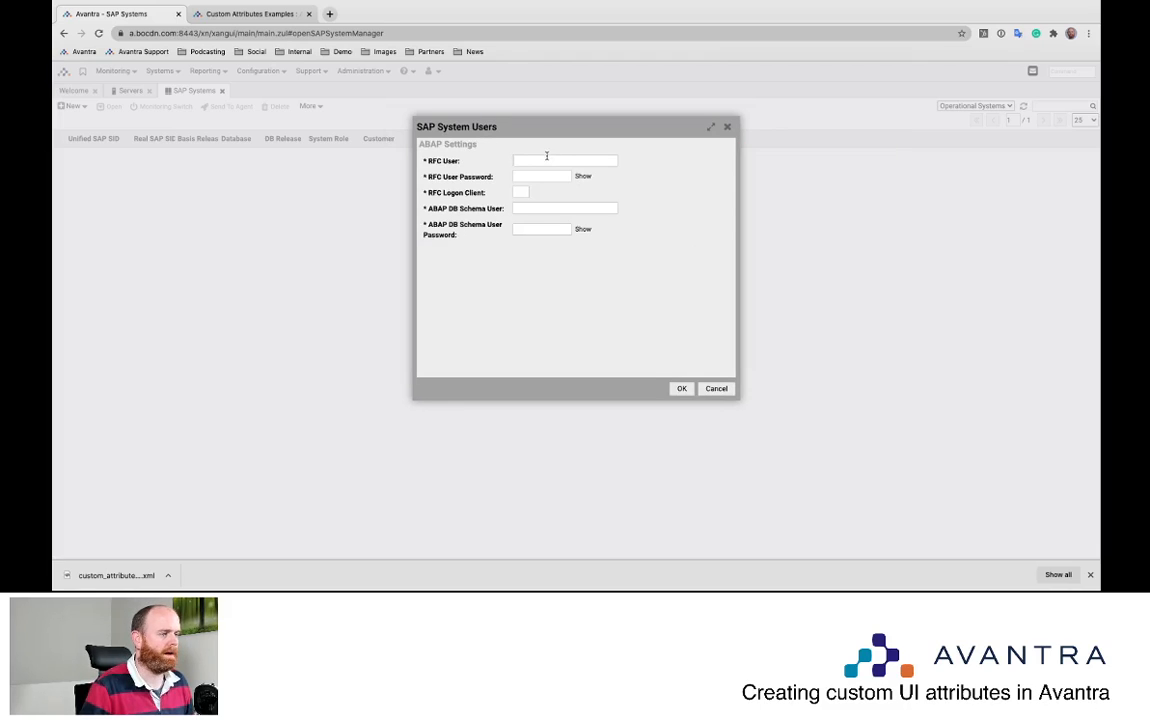
Fill in the RFC and DB schema user credentials and create OP-NWG
type("test")
key("Tab")
type("test")
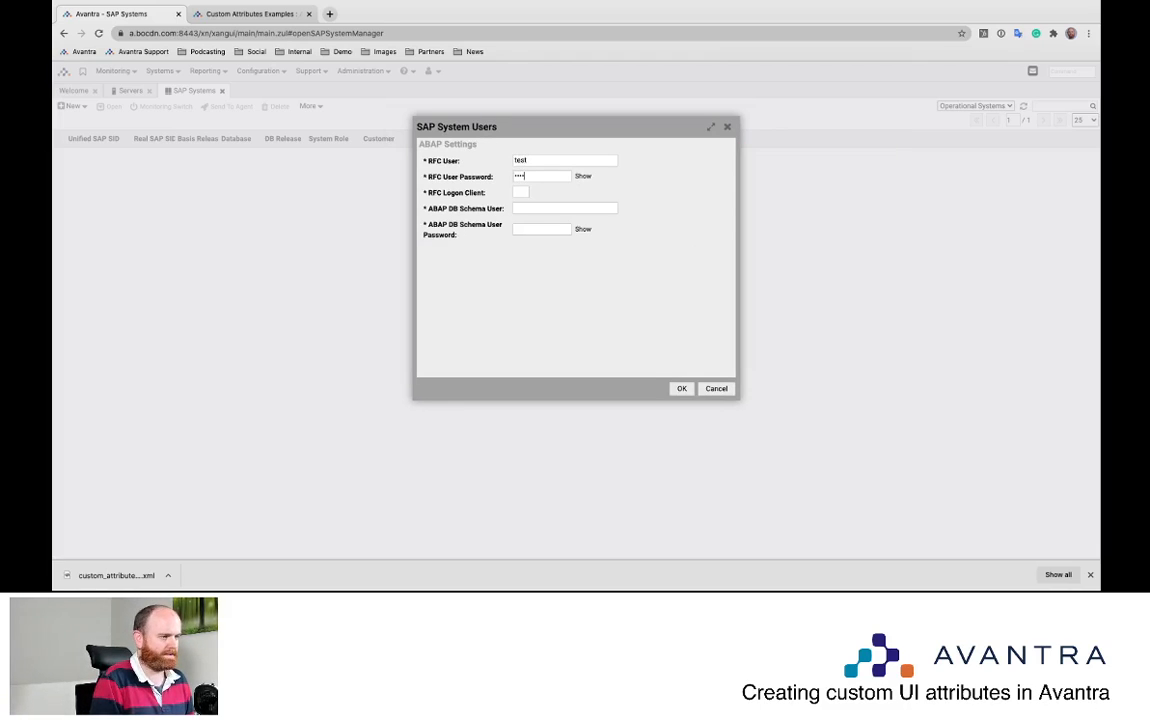
type("001")
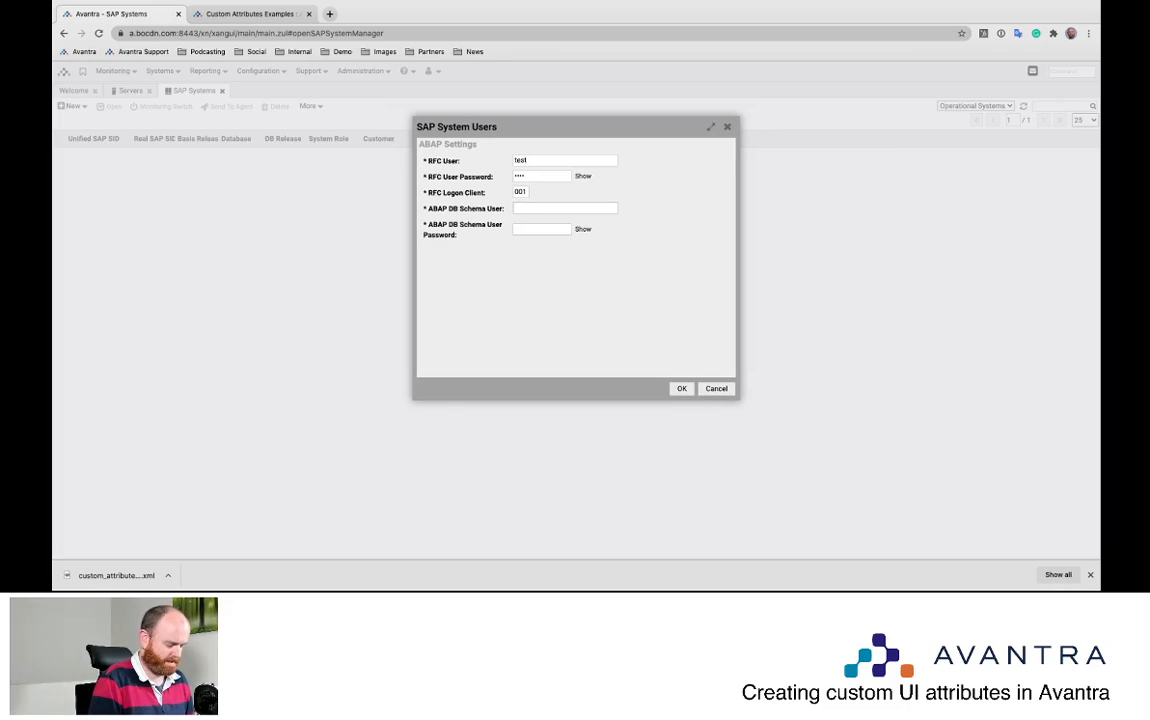
key("Tab")
type("testtest")
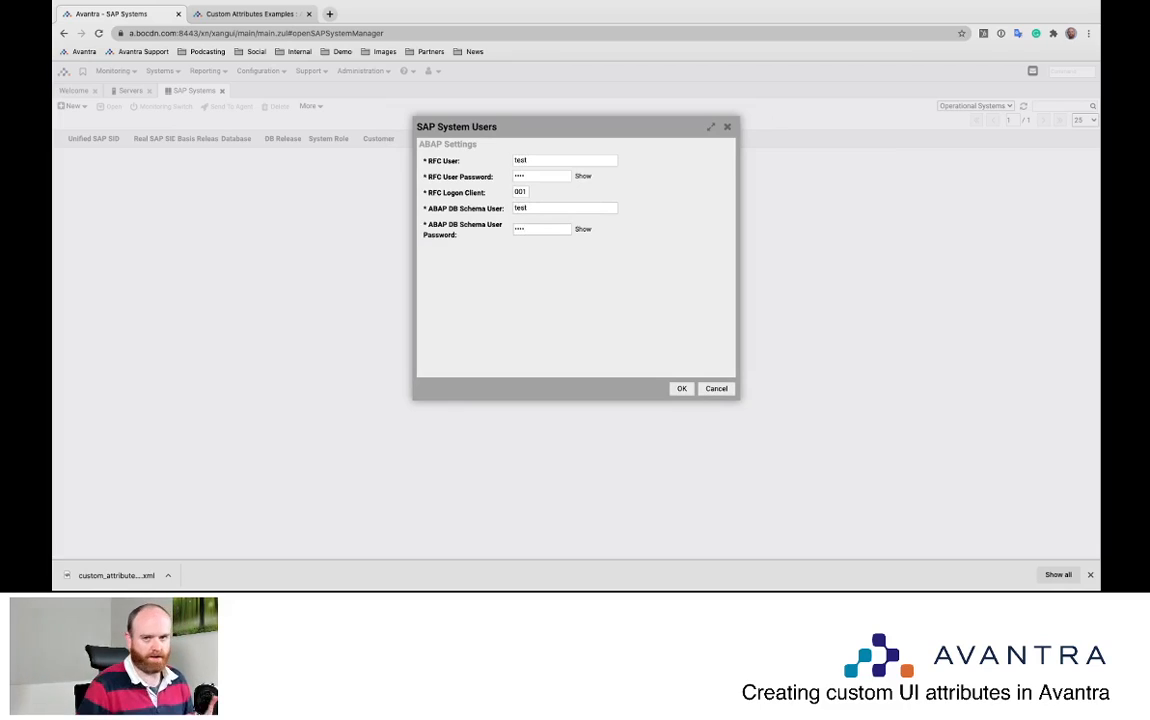
left_click(681, 388)
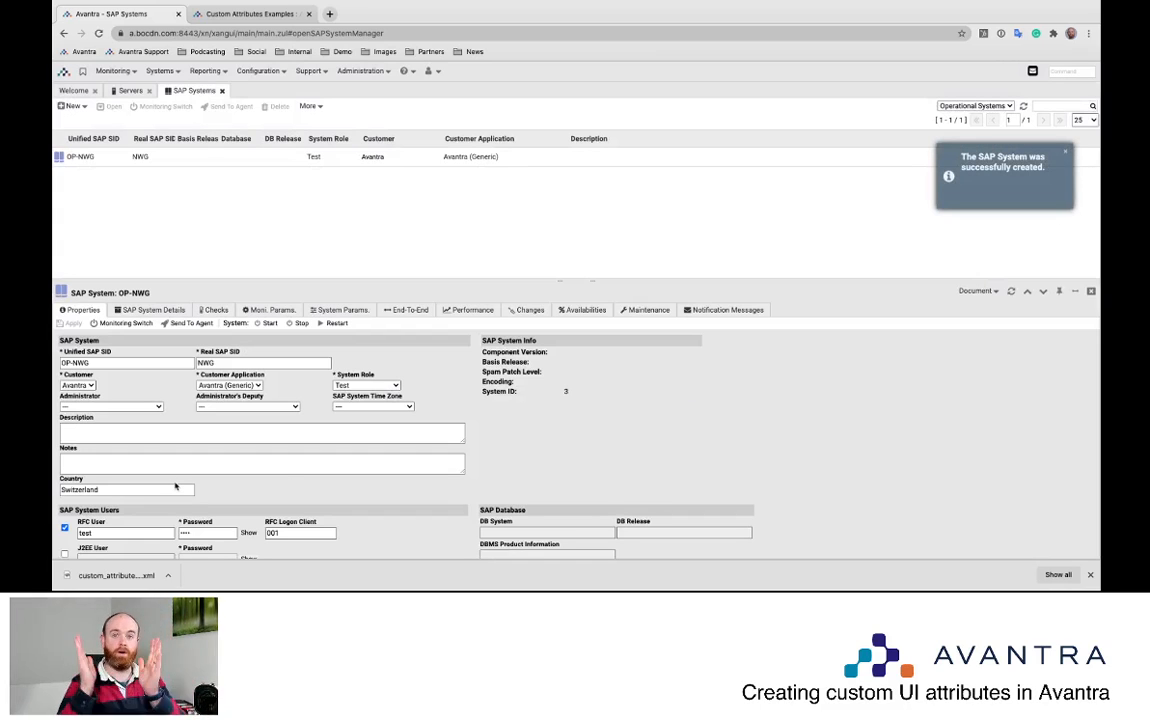
Check that OP-NWG's Country shows Switzerland, then open Administration > Settings > Custom Attributes
double_click(72, 489)
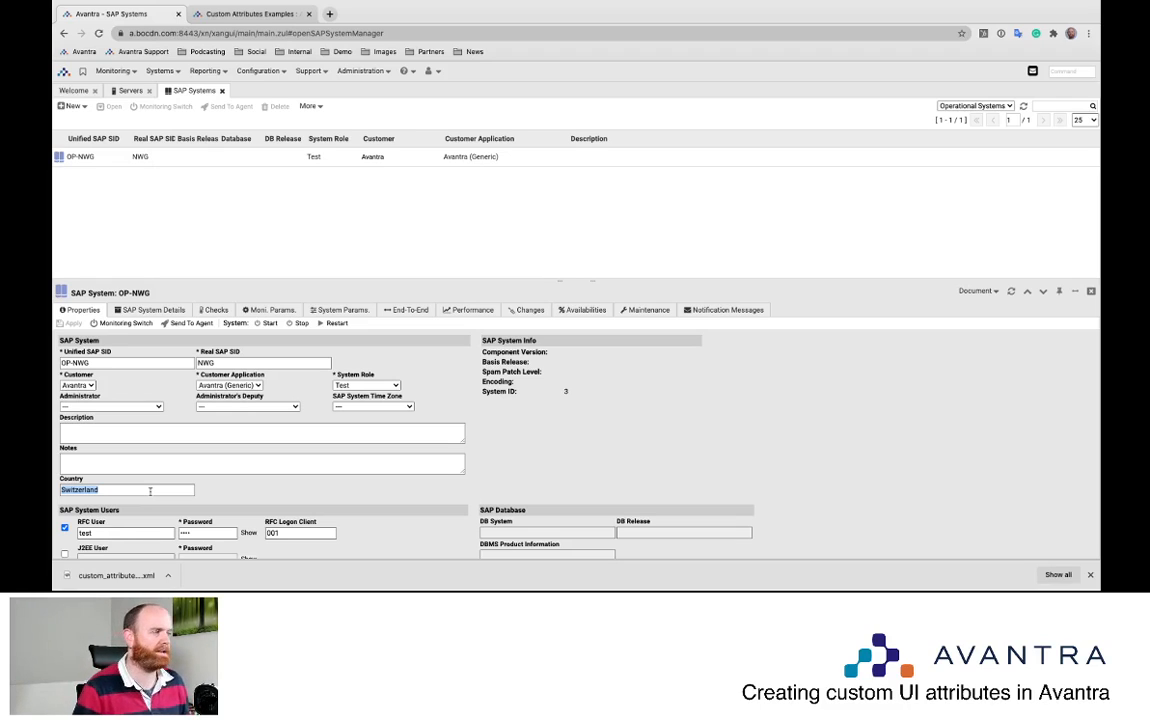
left_click(100, 485)
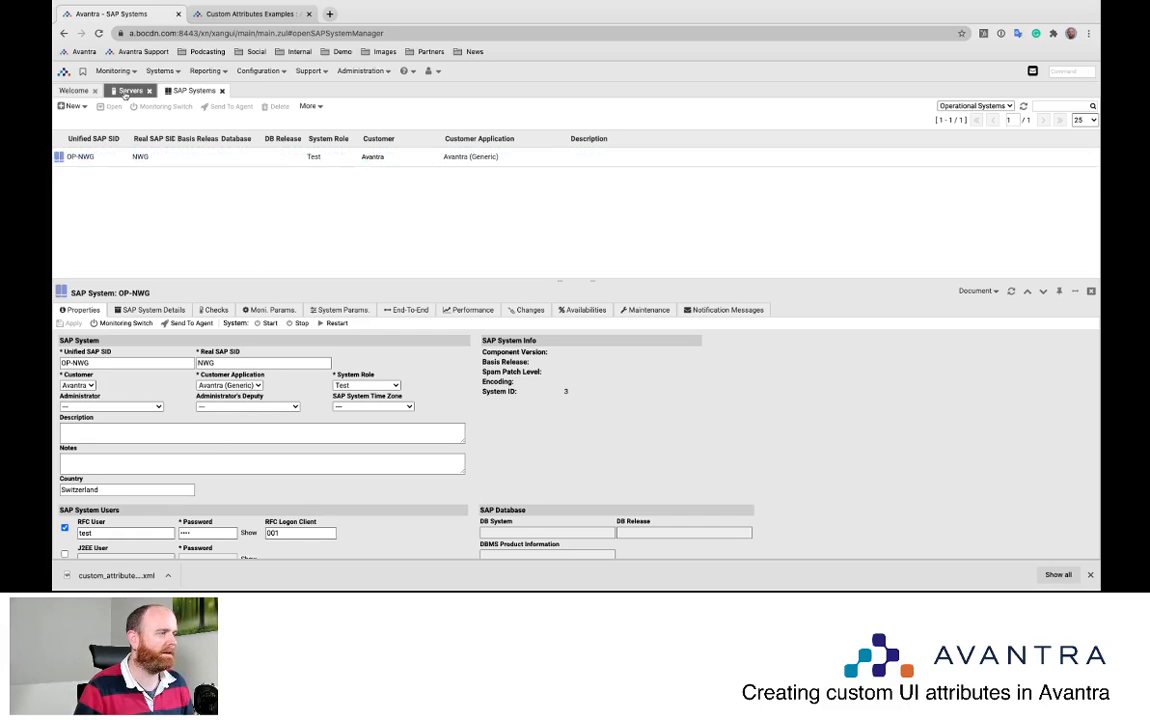
left_click(362, 71)
left_click(365, 113)
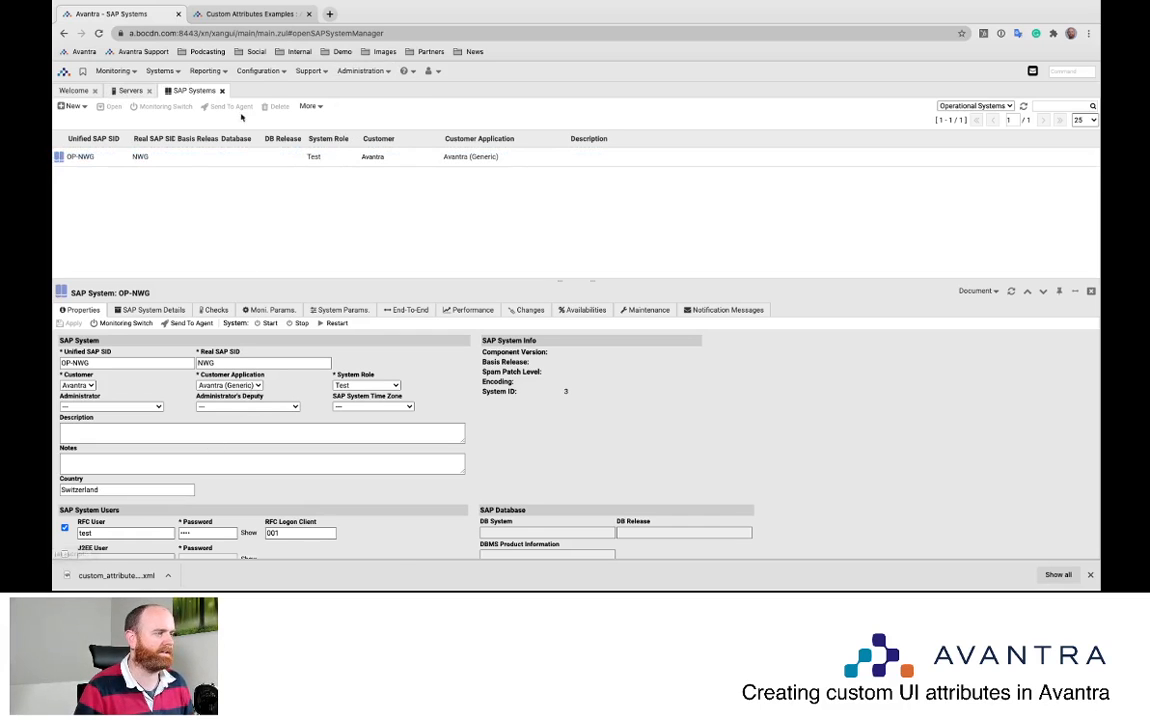
left_click(438, 112)
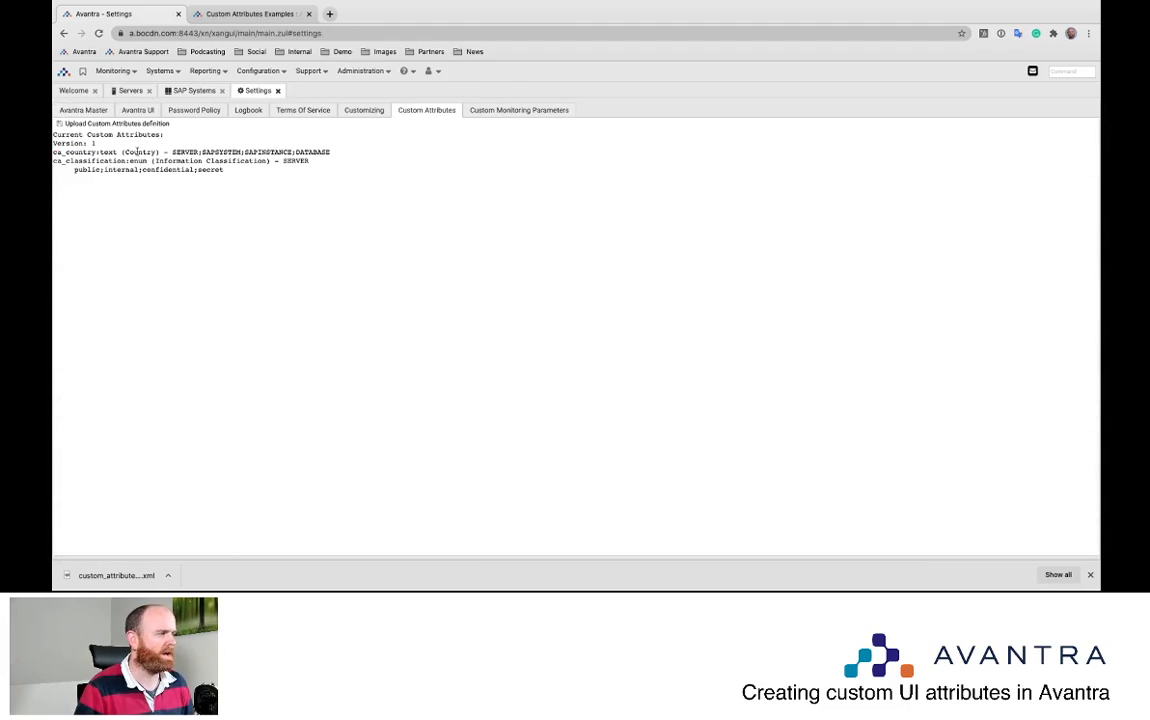
Review the ca_country definition, then switch over to the attribute XML file
left_click_drag(54, 152, 204, 150)
left_click(267, 151)
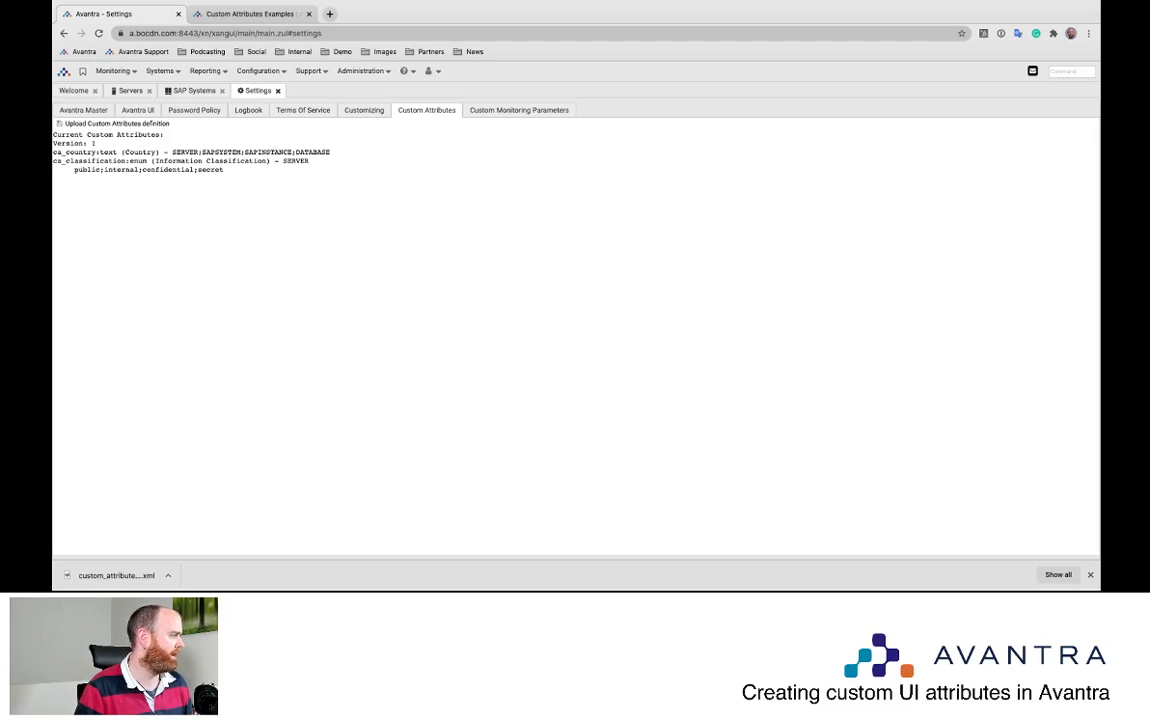
key("super+Tab")
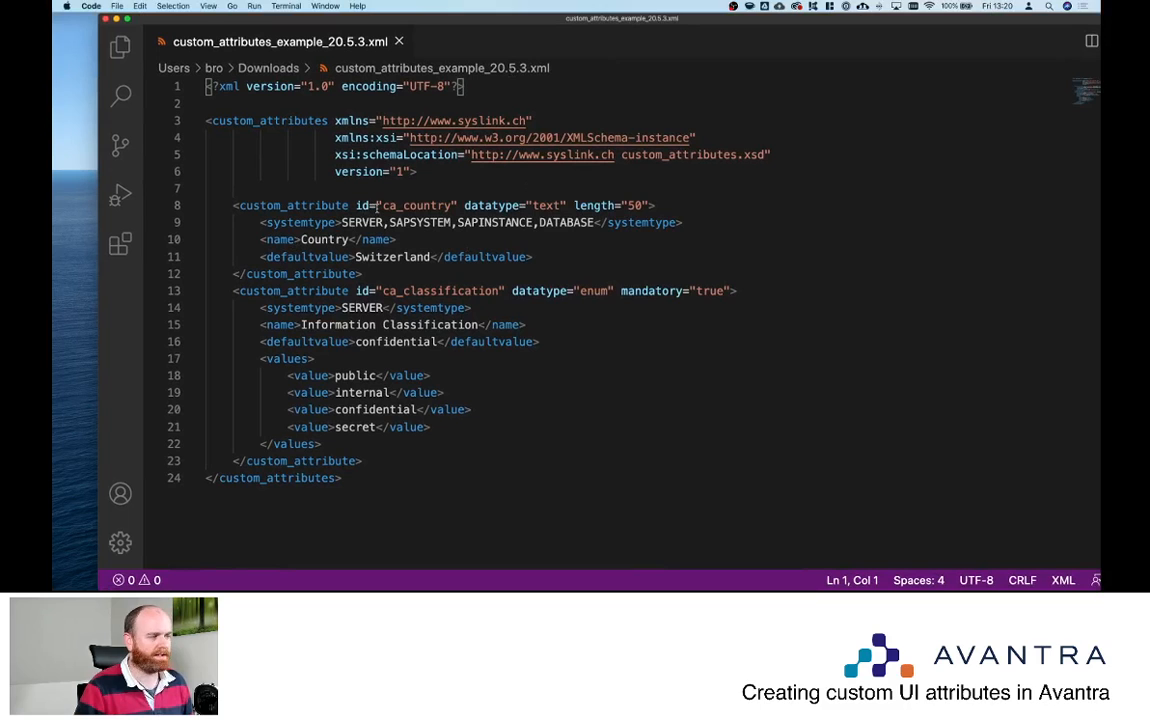
left_click_drag(260, 257, 534, 258)
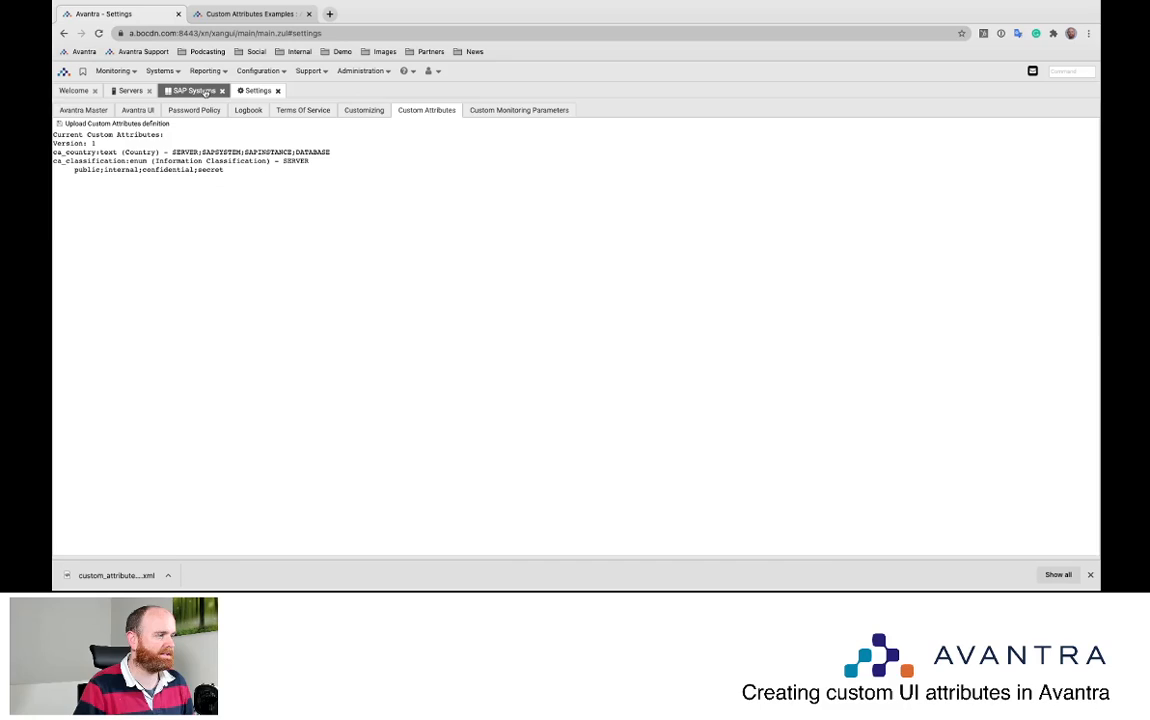
Recheck OP-NWG's Country value Switzerland, then open server a's Properties with its empty Country field
left_click(195, 91)
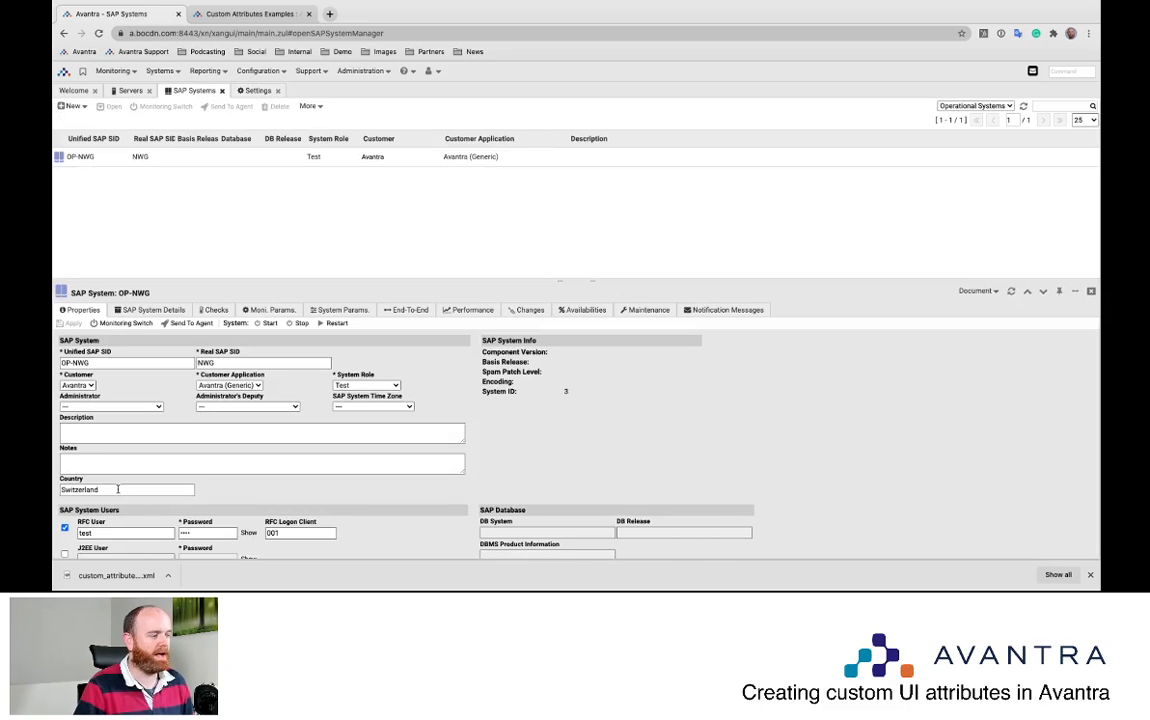
left_click_drag(100, 489, 60, 489)
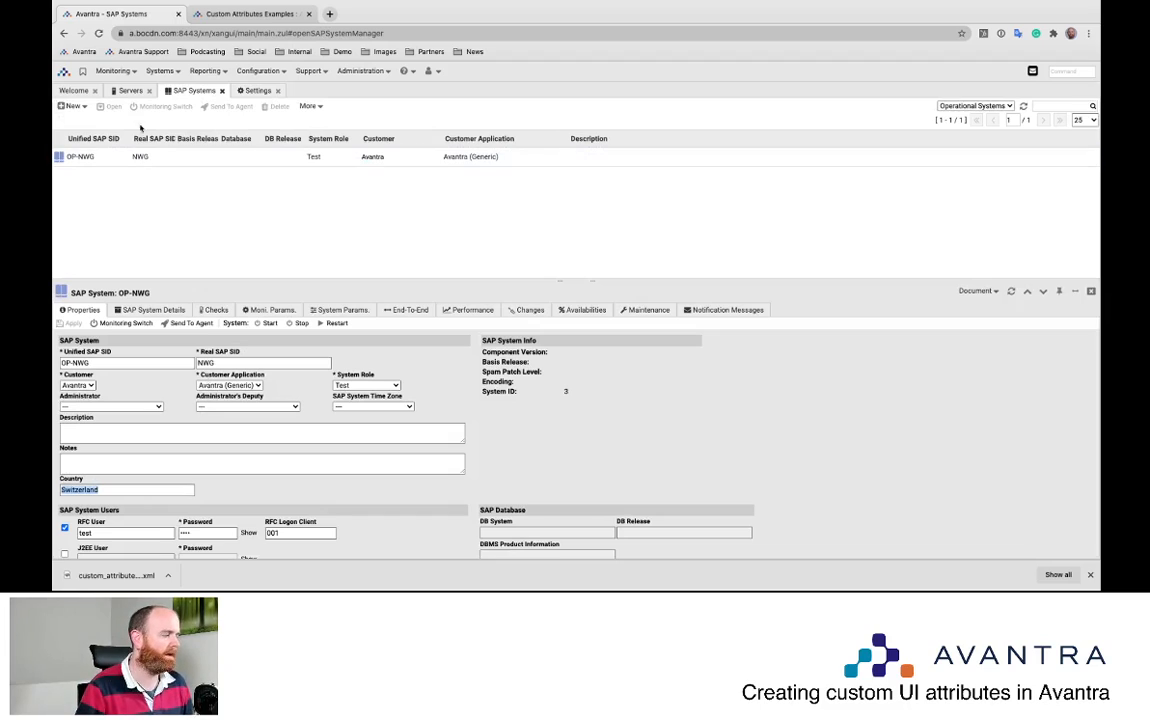
left_click(122, 91)
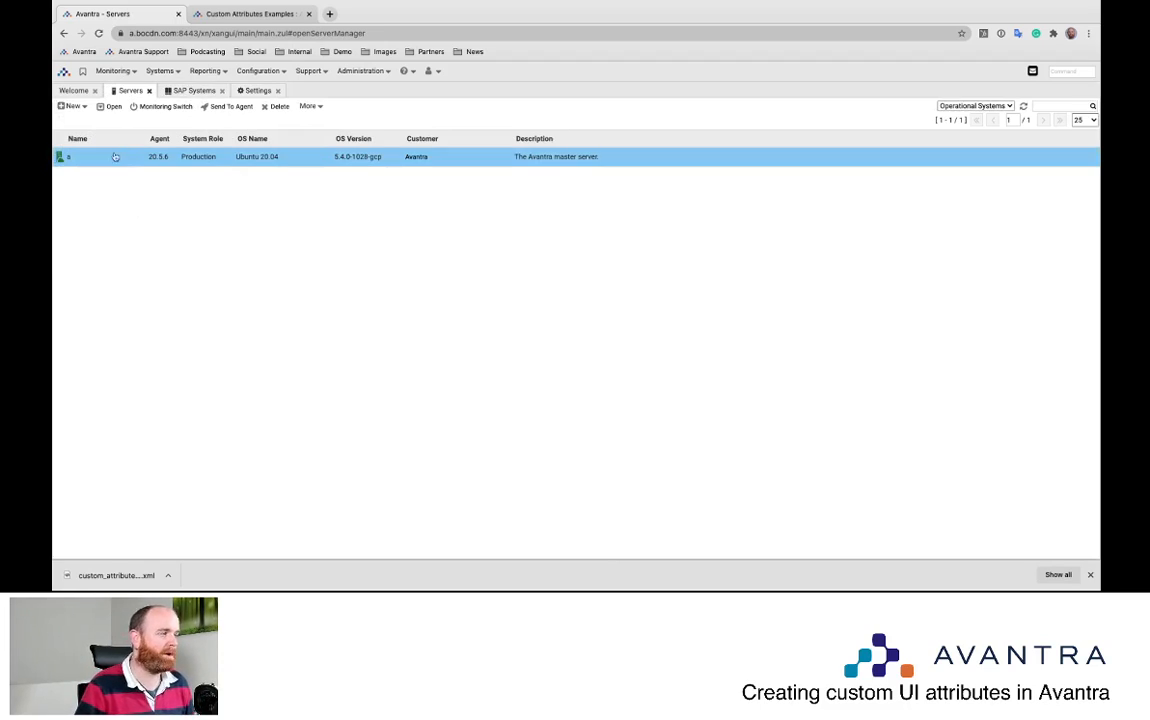
double_click(108, 157)
left_click(111, 493)
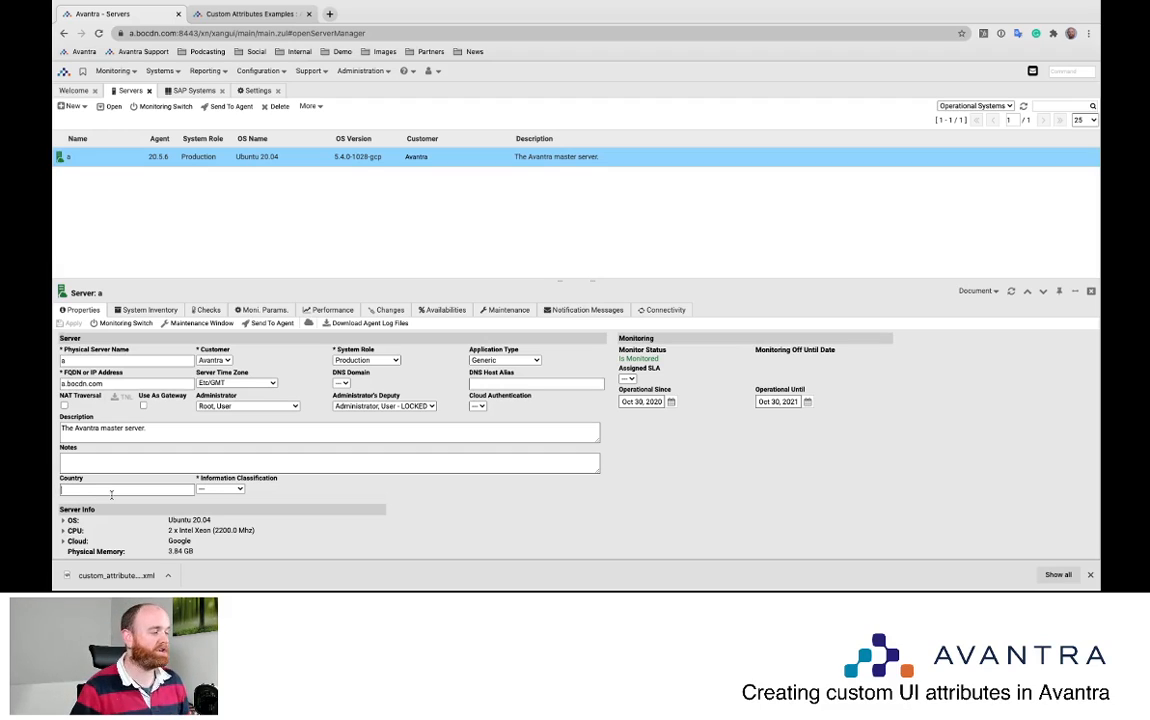
key("super+Tab")
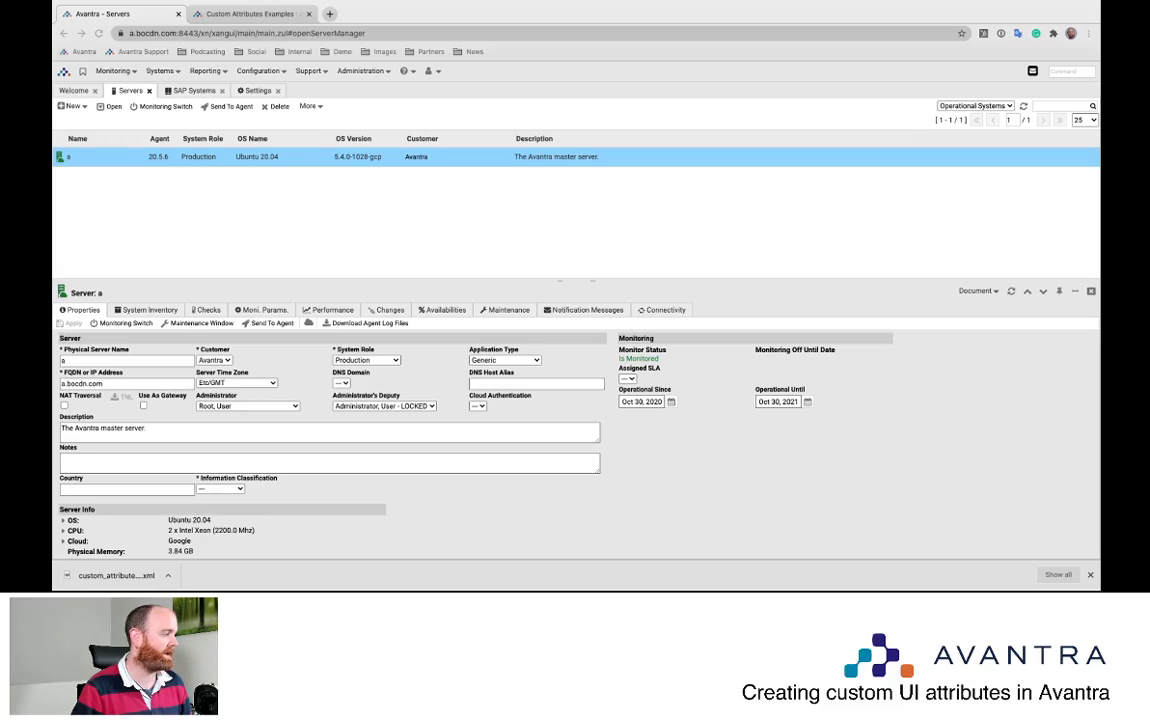